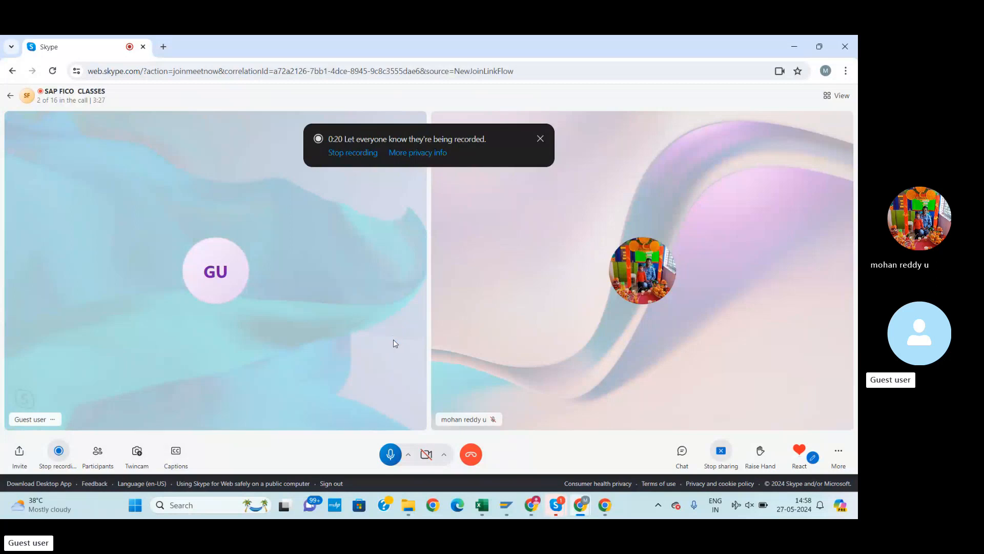
# Bring up the Excel CUSTOMER INVOICE P & C sheet listing FB70, F-22, F-28, FBL5N and FBL3N
pyautogui.moveTo(490, 504)
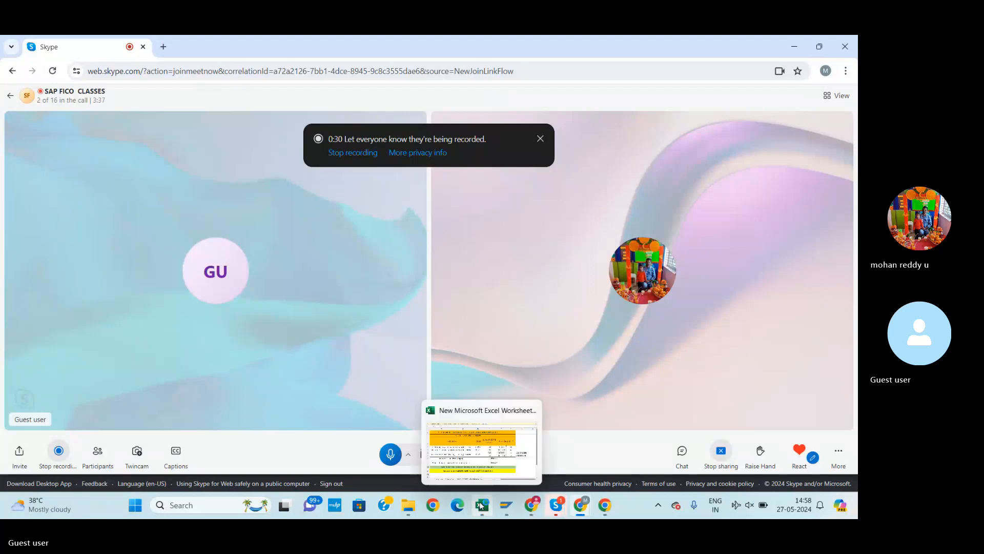
pyautogui.click(492, 455)
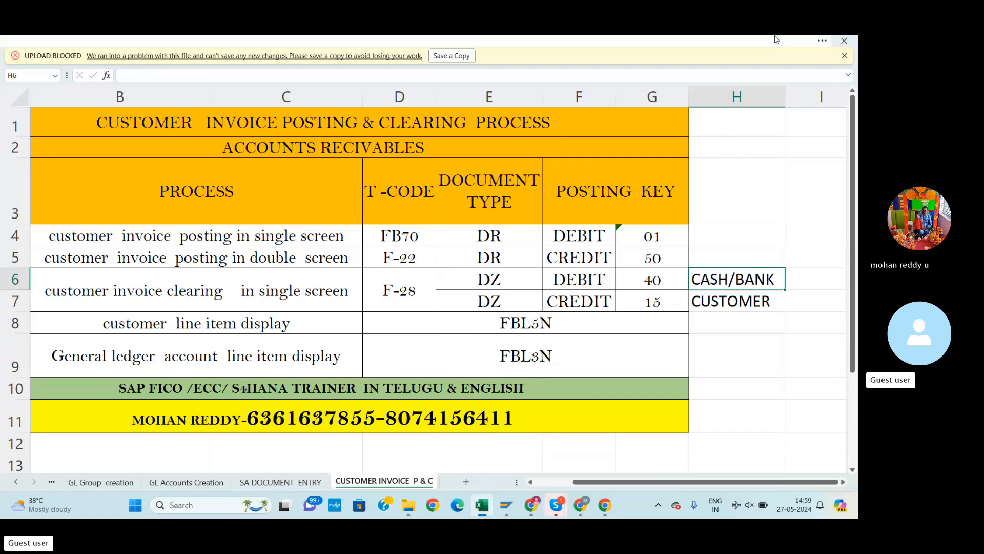
# Log on to the fico system with the saved user and password, then return to the Excel sheet
pyautogui.click(507, 506)
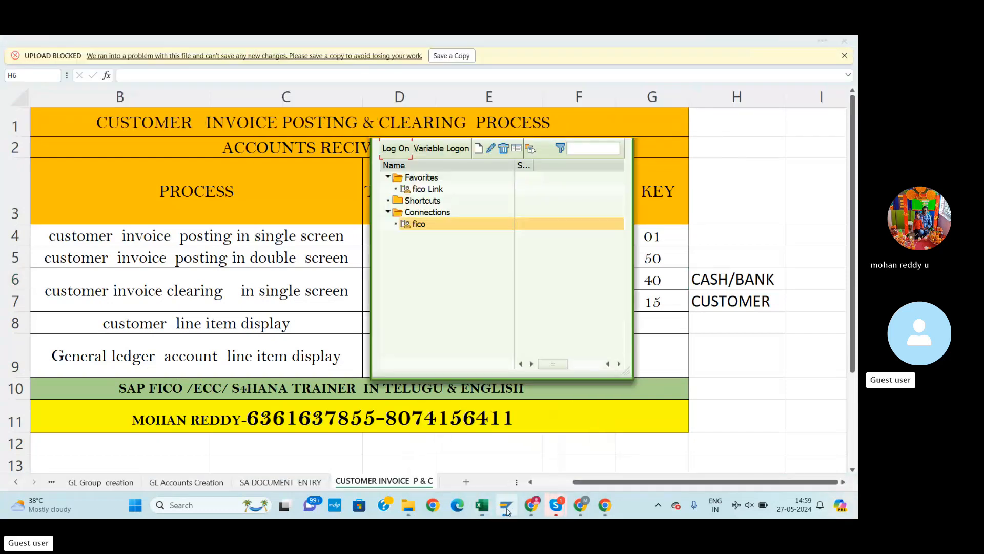
pyautogui.click(397, 150)
pyautogui.click(169, 171)
pyautogui.click(172, 186)
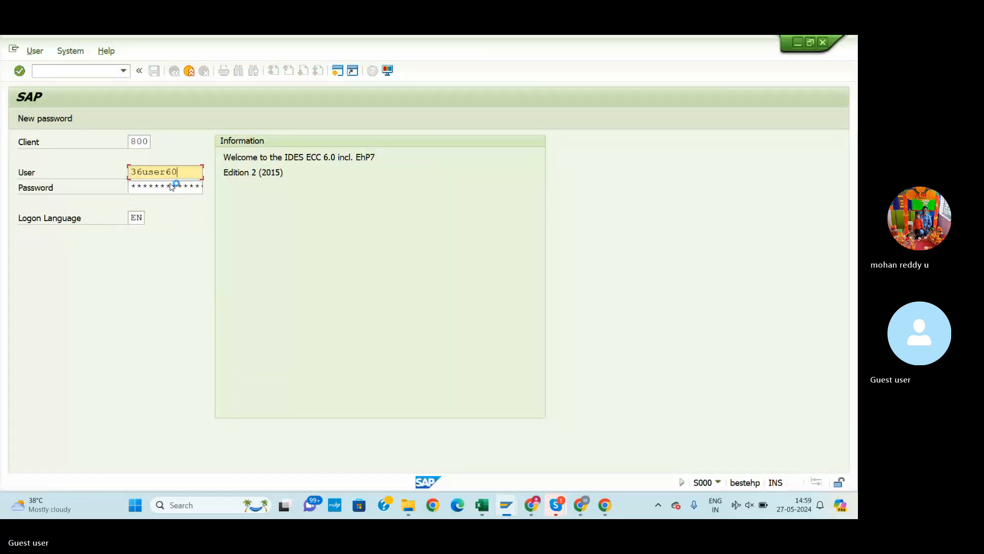
pyautogui.click(165, 186)
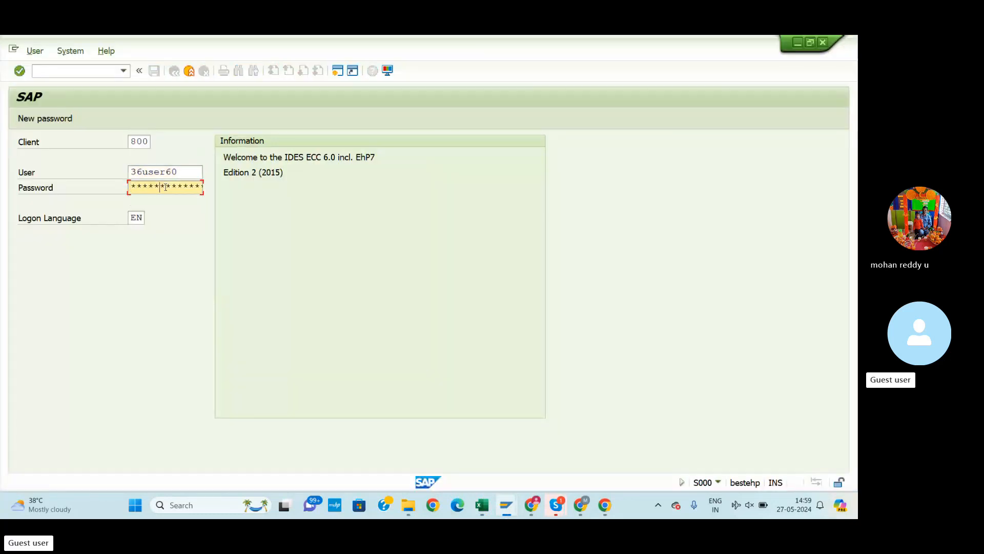
pyautogui.press('Return')
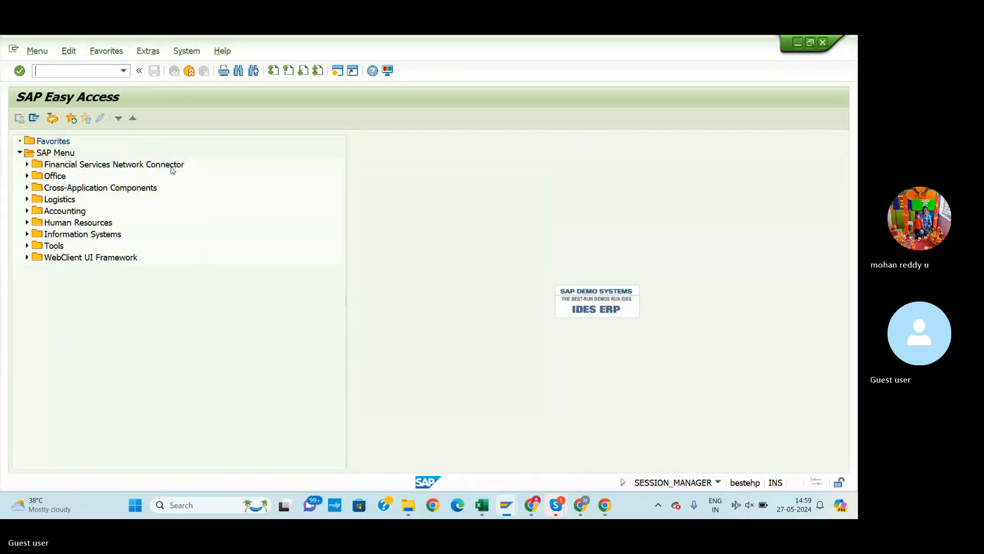
pyautogui.hotkey('alt', 'Tab')
pyautogui.hotkey('alt', 'Tab')
pyautogui.click(482, 505)
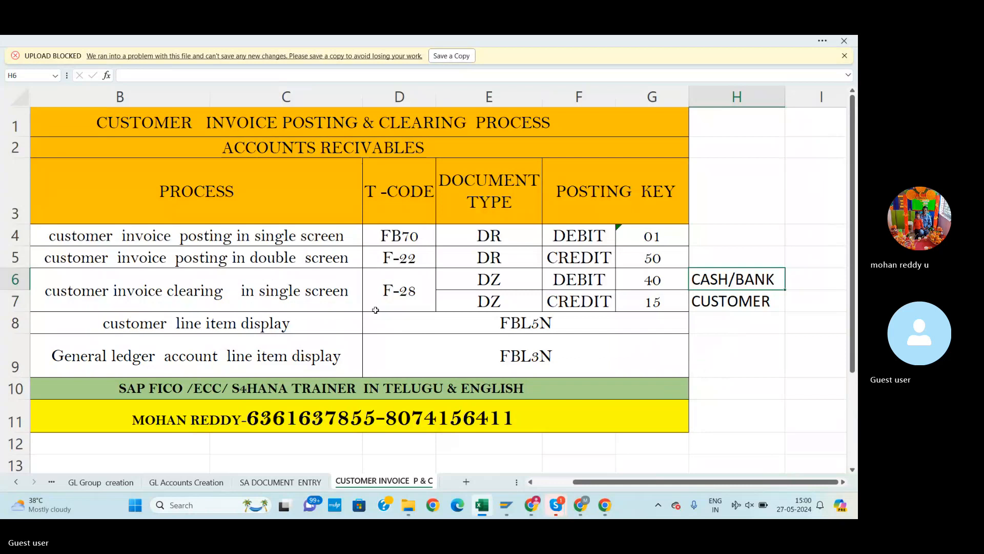
# Start transaction FB70 from SAP Easy Access to enter a customer invoice
pyautogui.hotkey('alt', 'Tab')
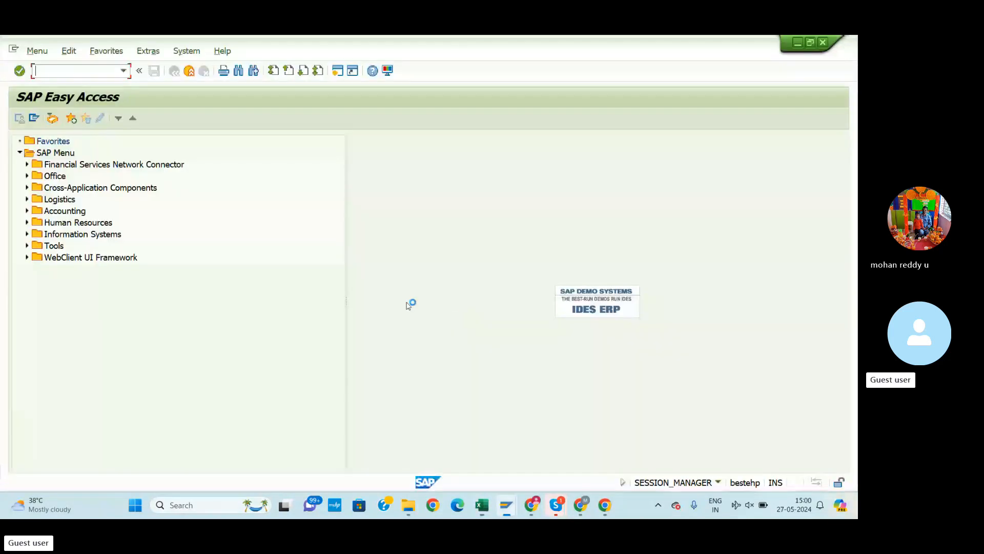
pyautogui.hotkey('alt', 'Tab')
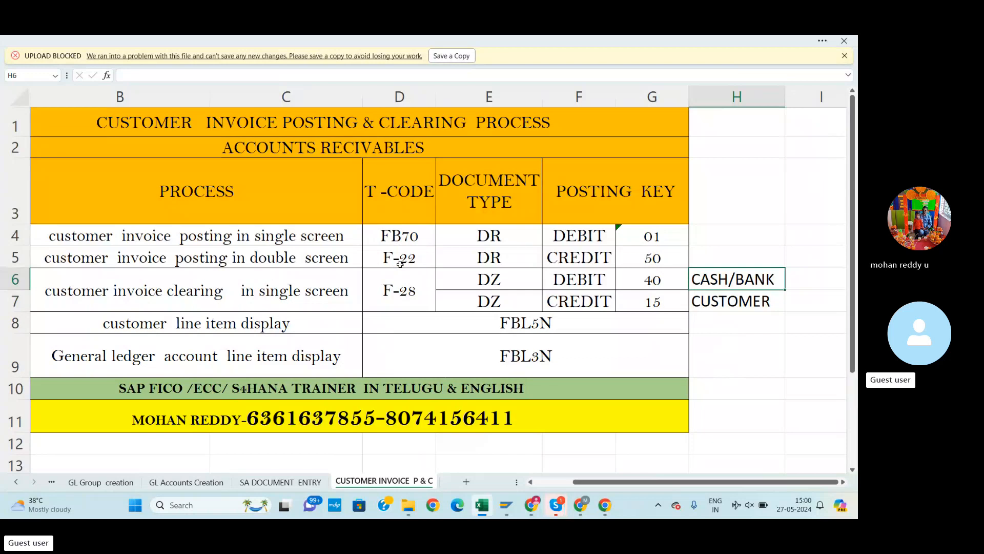
pyautogui.hotkey('alt', 'Tab')
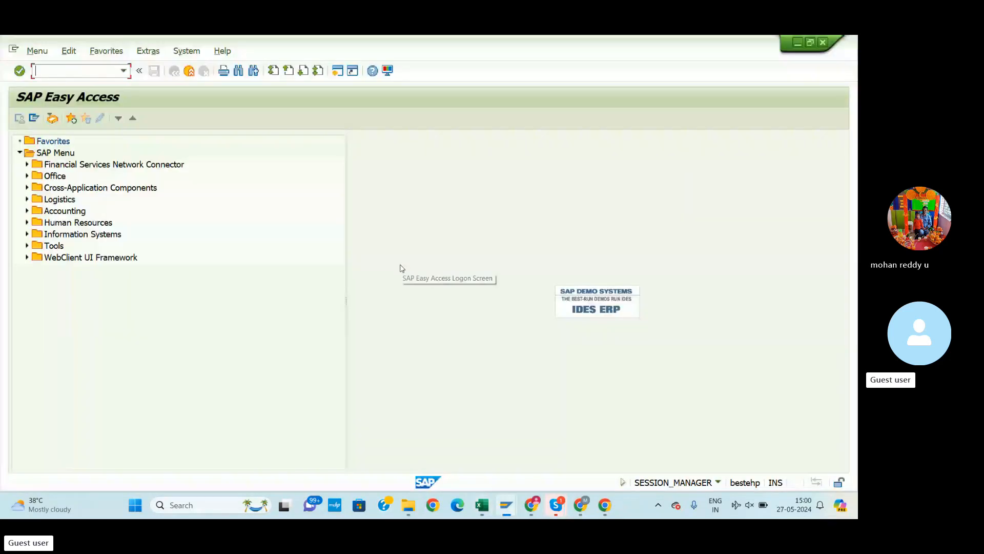
pyautogui.click(64, 76)
pyautogui.write('fb70')
pyautogui.press('Return')
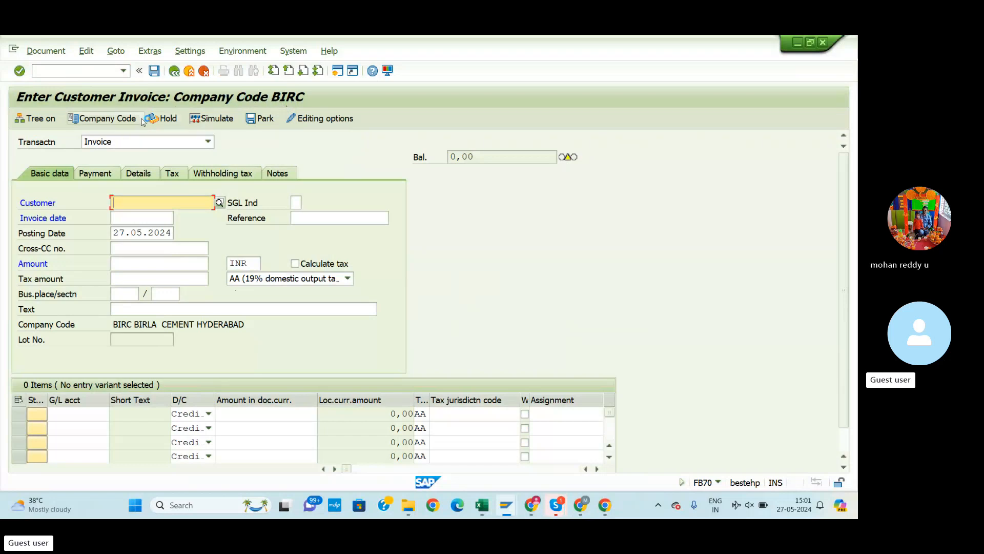
# Set the invoice's company code to BIRC instead of the mistyped SSMB
pyautogui.click(111, 123)
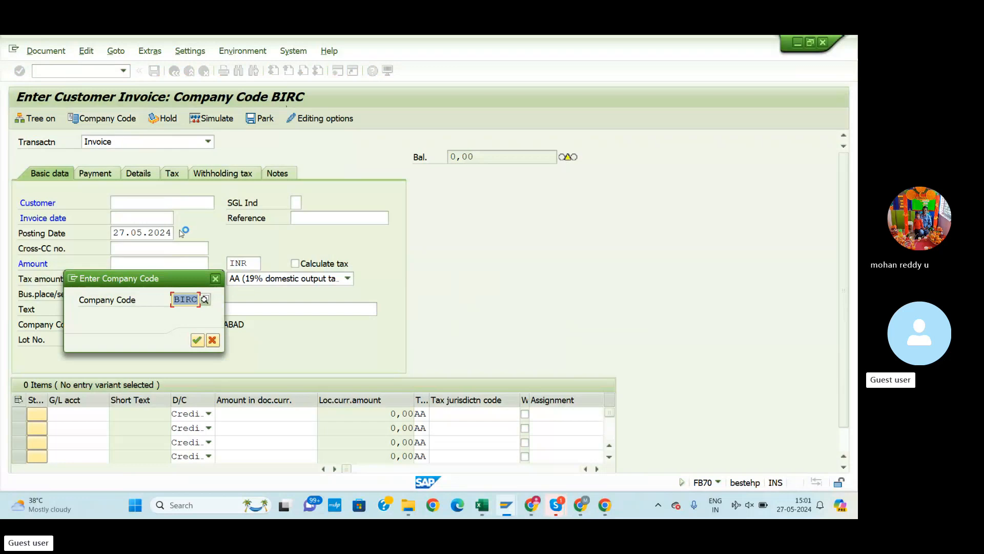
pyautogui.write('ssmb')
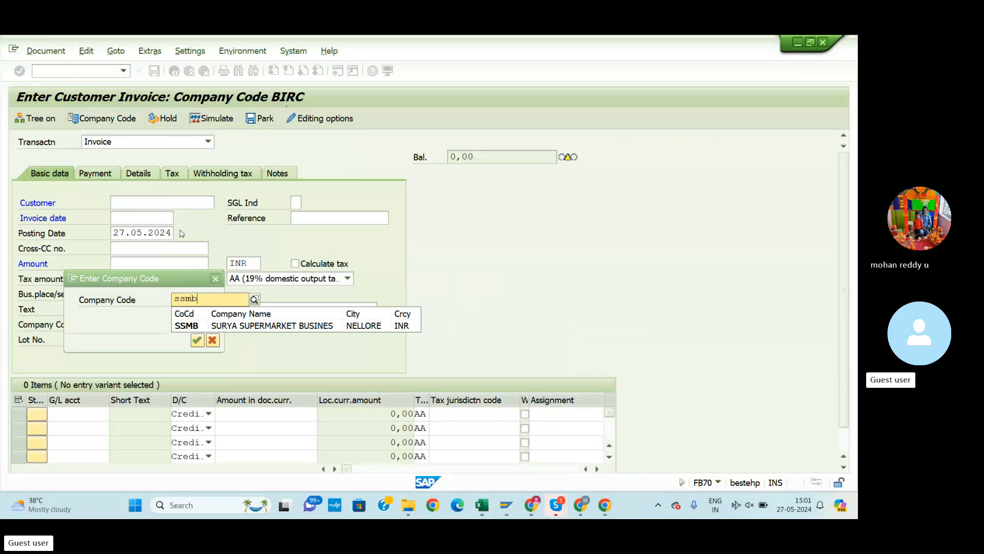
pyautogui.press('BackSpace')
pyautogui.press('BackSpace')
pyautogui.press('BackSpace')
pyautogui.press('BackSpace')
pyautogui.press('BackSpace')
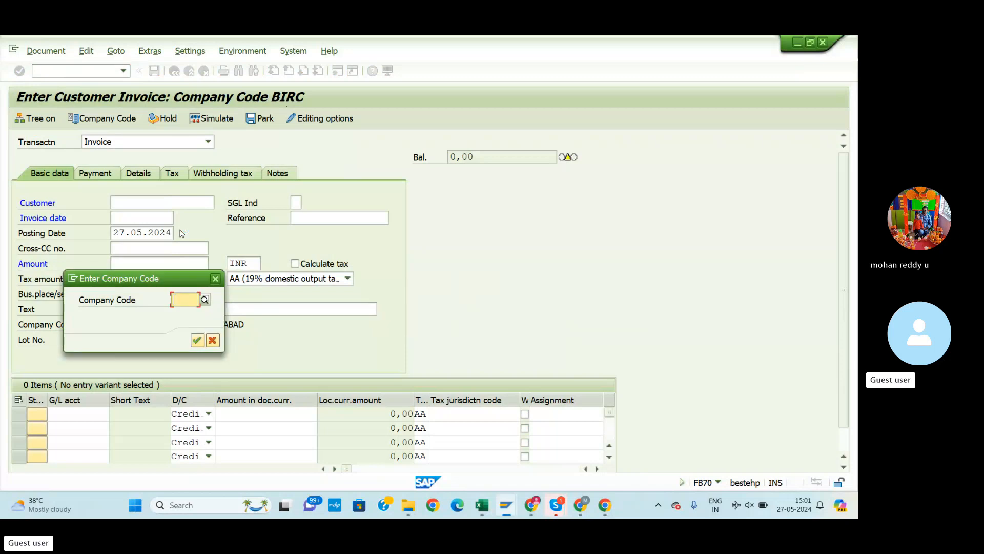
pyautogui.write('birc')
pyautogui.press('Return')
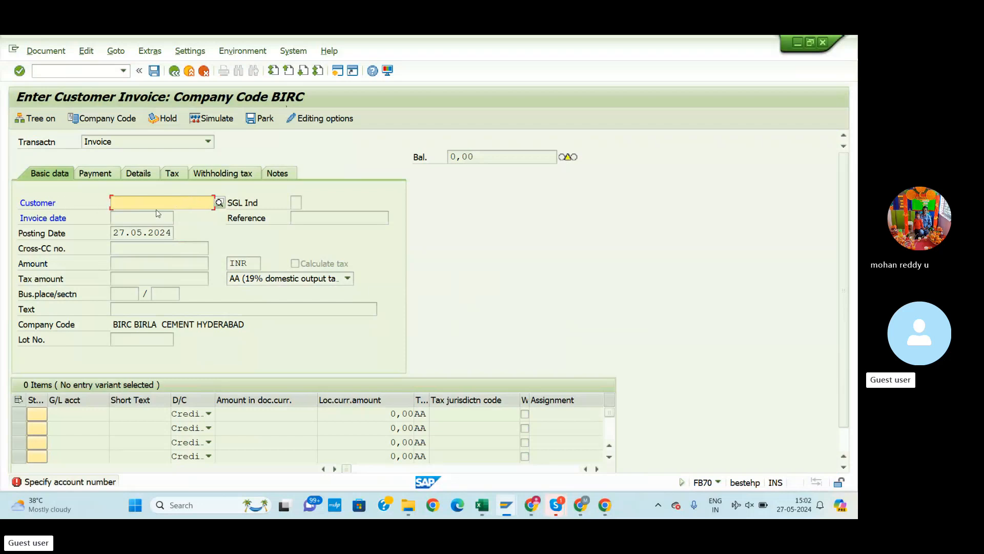
# Search the BIRC customers and copy customer 31 into the invoice's Customer field
pyautogui.click(217, 203)
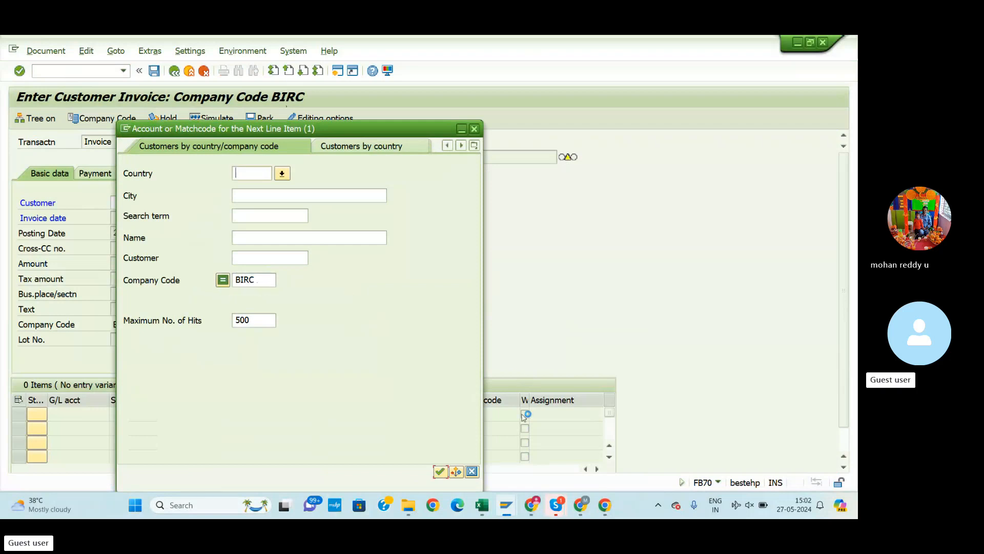
pyautogui.click(454, 472)
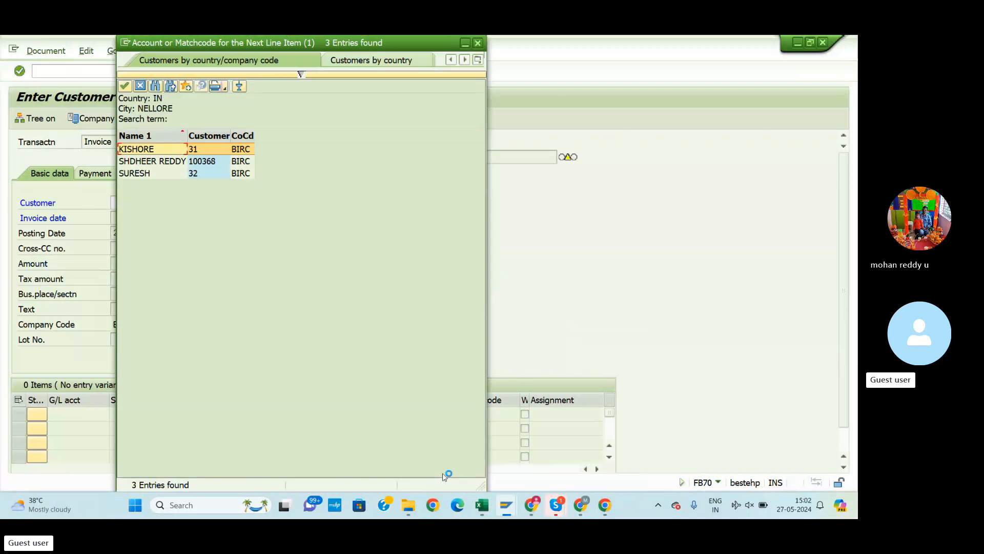
pyautogui.doubleClick(163, 160)
pyautogui.doubleClick(161, 153)
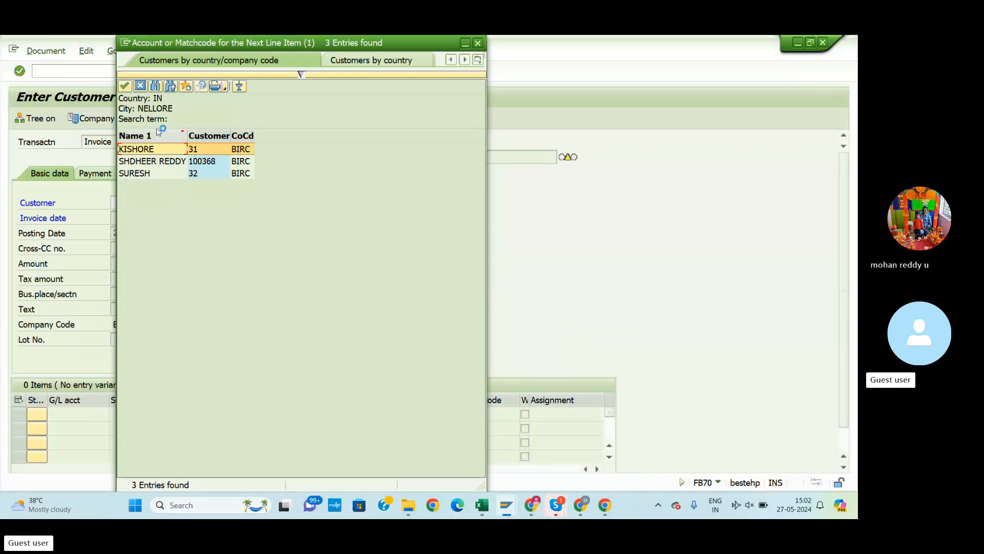
pyautogui.click(125, 88)
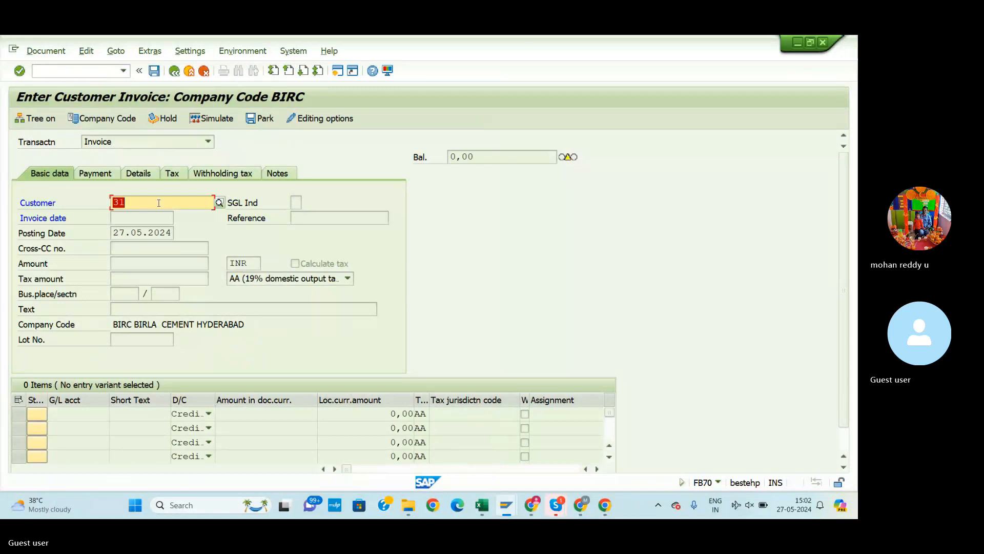
# Pick 27.05.2024 from the calendar as the invoice date
pyautogui.click(128, 215)
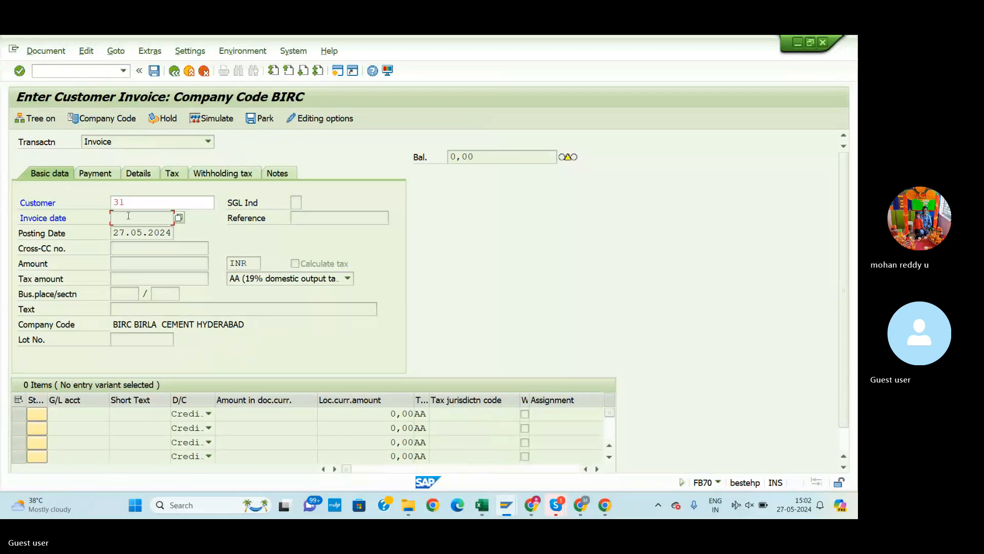
pyautogui.click(179, 217)
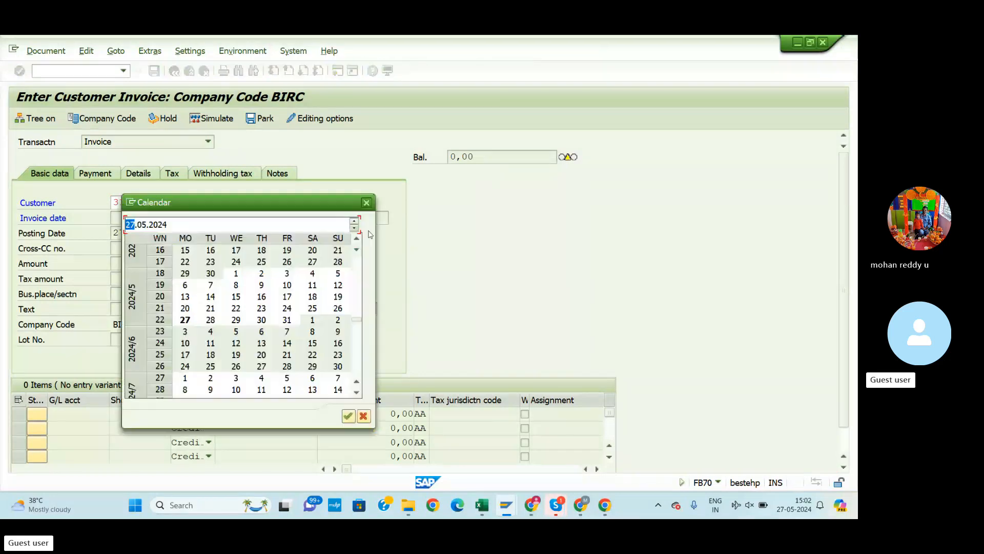
pyautogui.click(348, 416)
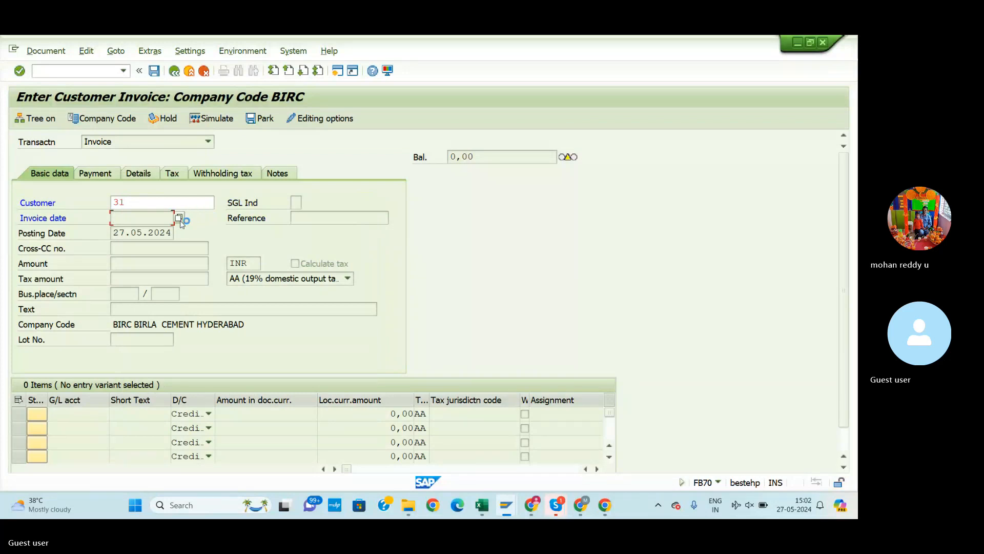
pyautogui.click(181, 221)
pyautogui.click(179, 217)
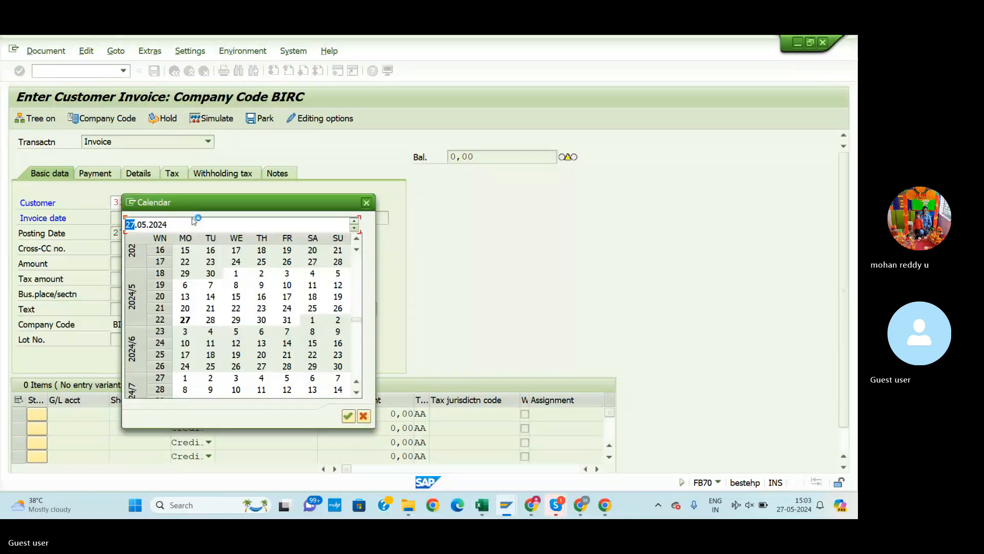
pyautogui.click(348, 416)
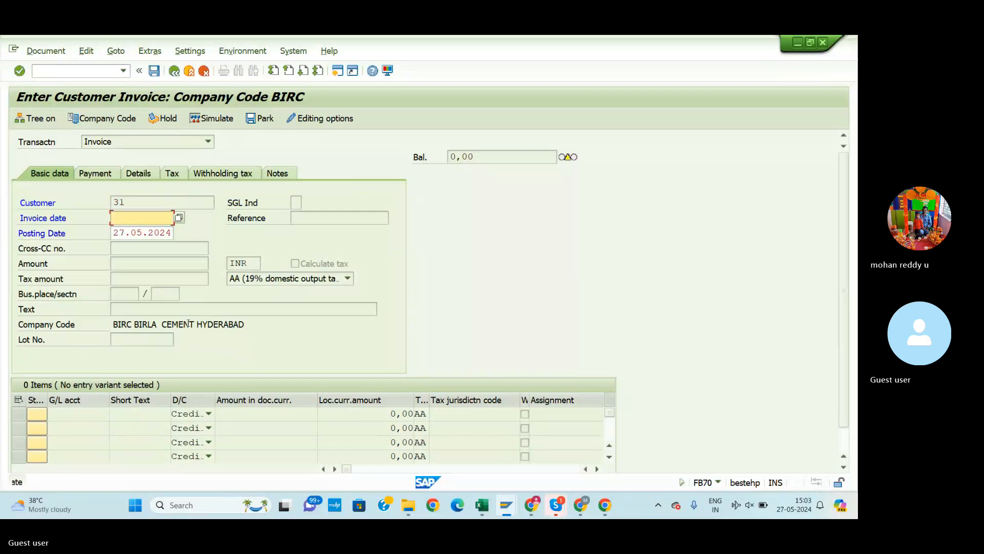
pyautogui.click(179, 217)
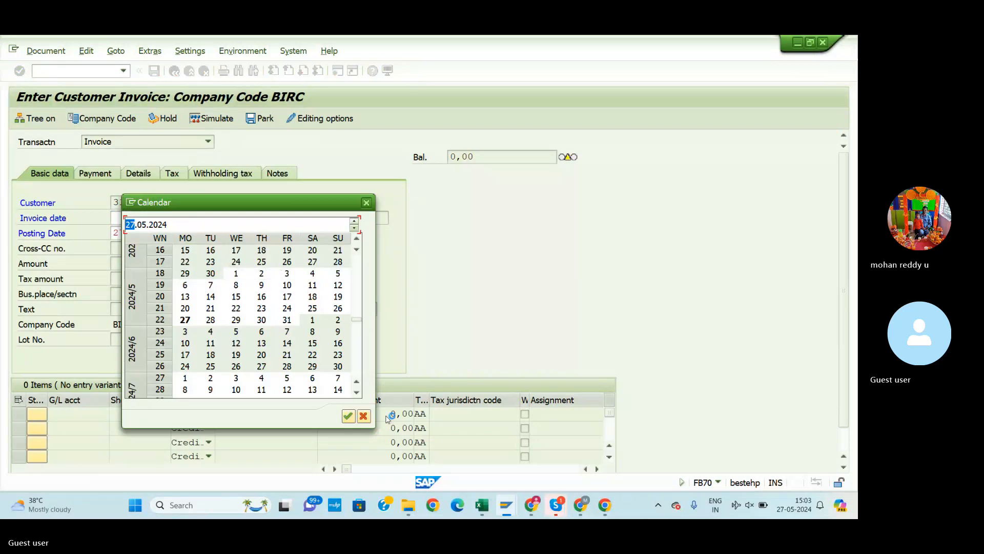
pyautogui.click(348, 416)
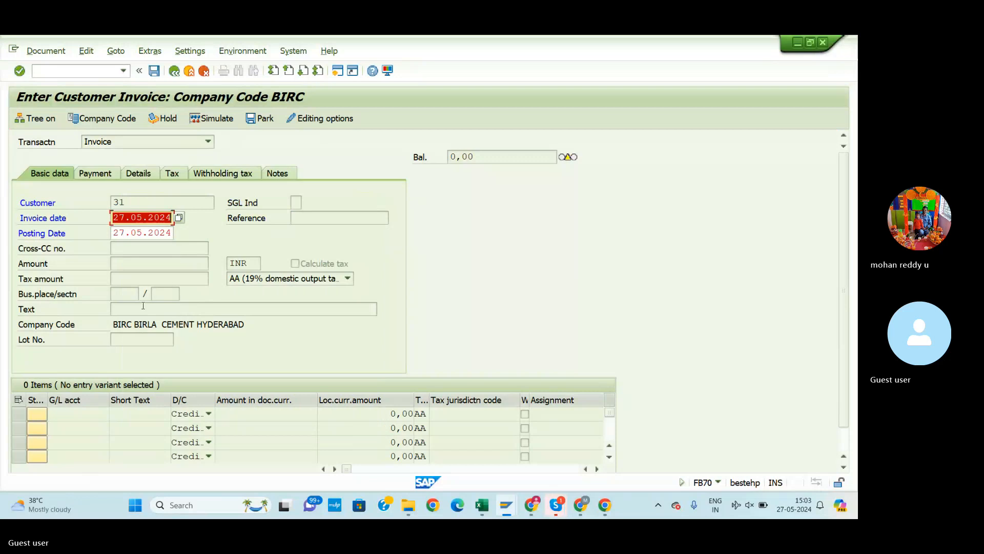
pyautogui.click(142, 262)
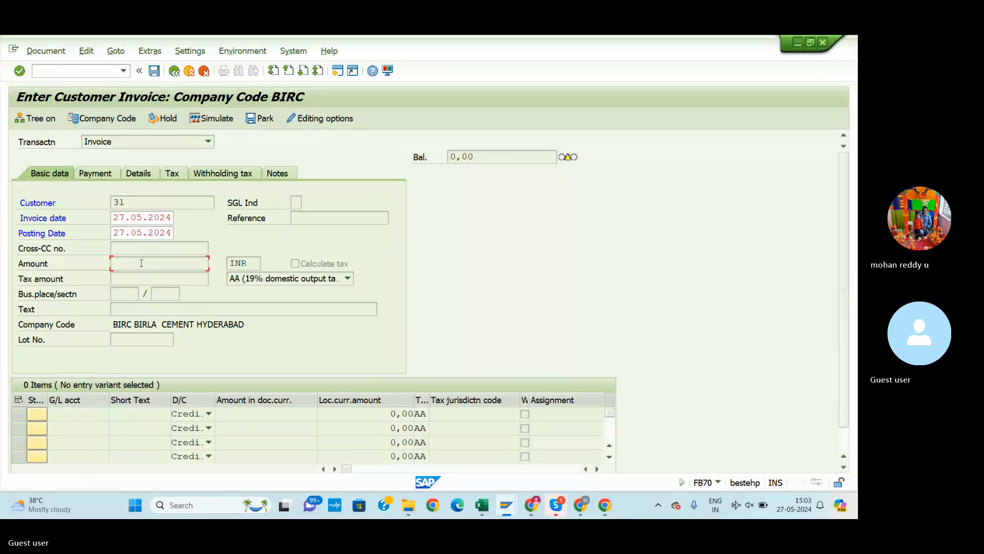
# Enter invoice amount 50000 and header text 'customer invoice generation'
pyautogui.press('Return')
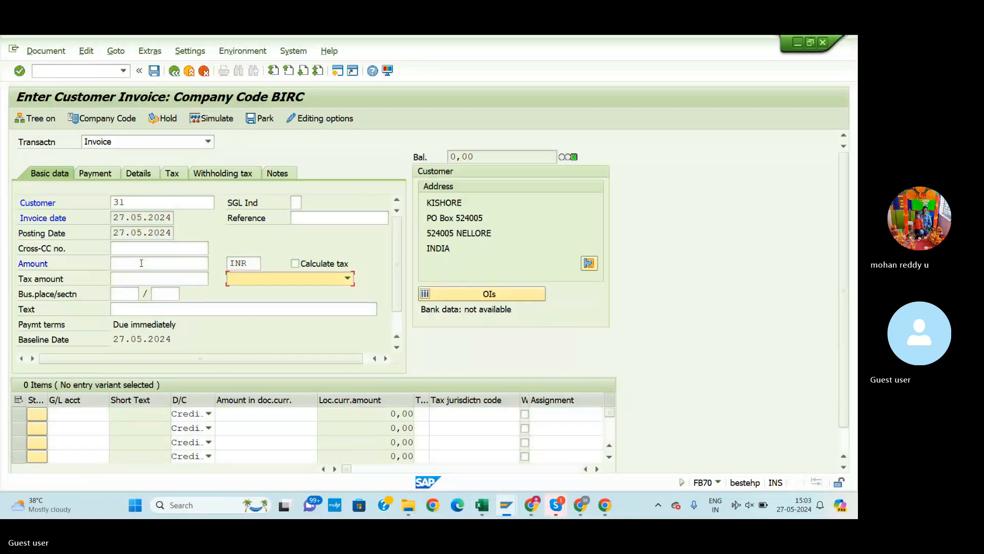
pyautogui.click(141, 263)
pyautogui.write('50')
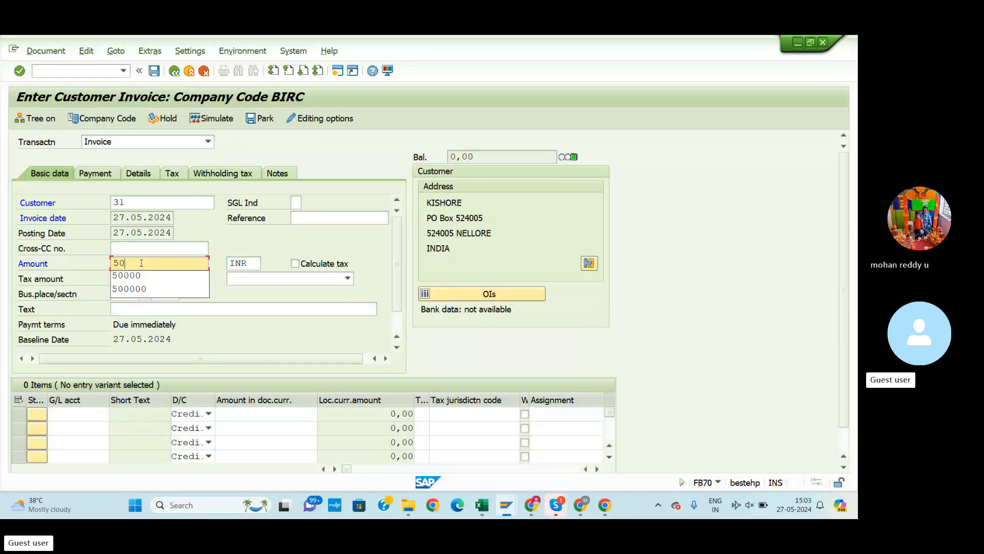
pyautogui.write('000')
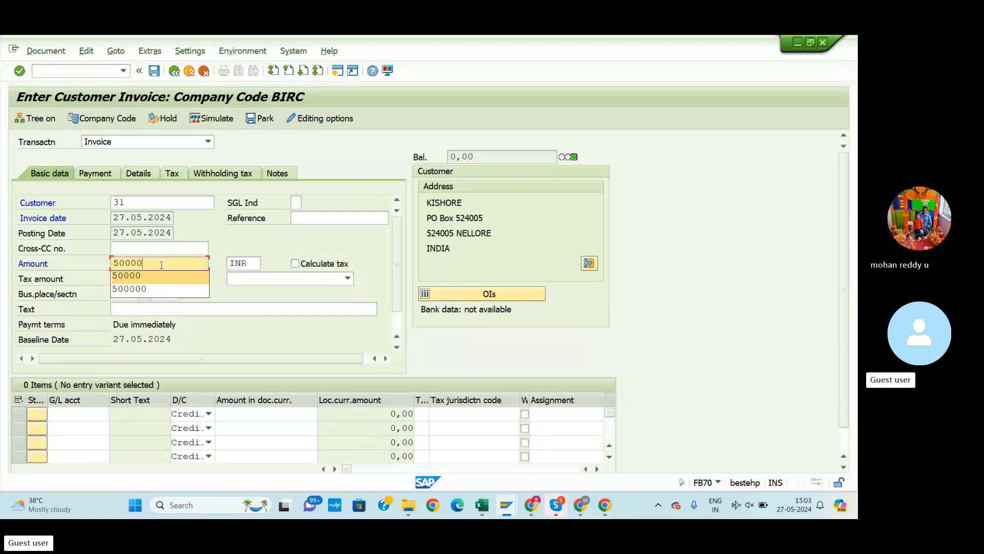
pyautogui.click(136, 308)
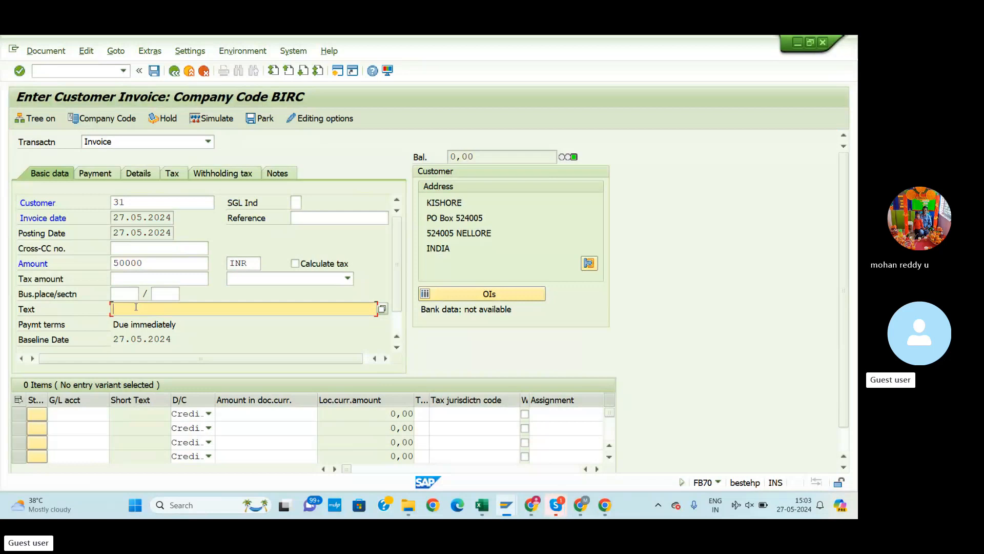
pyautogui.write('cus')
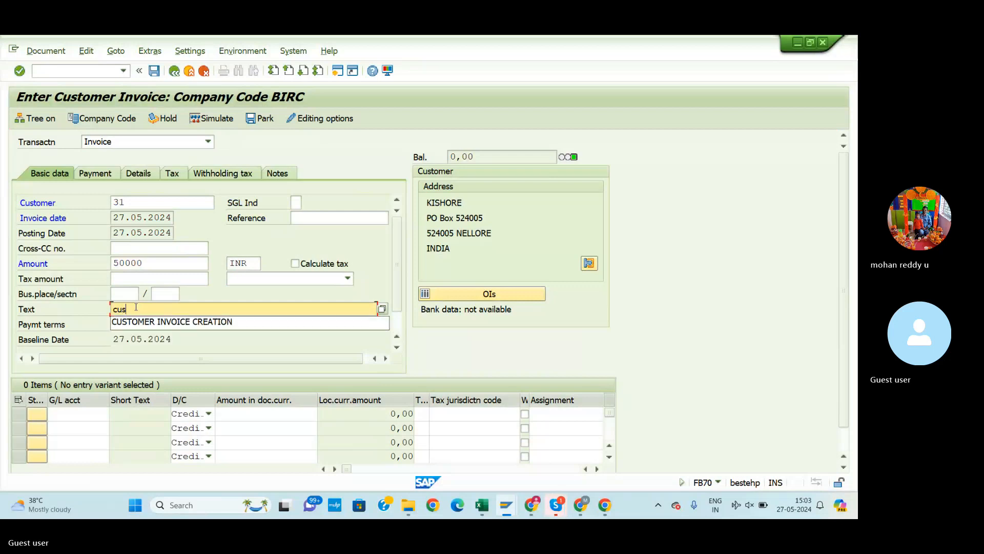
pyautogui.write('tiomer ')
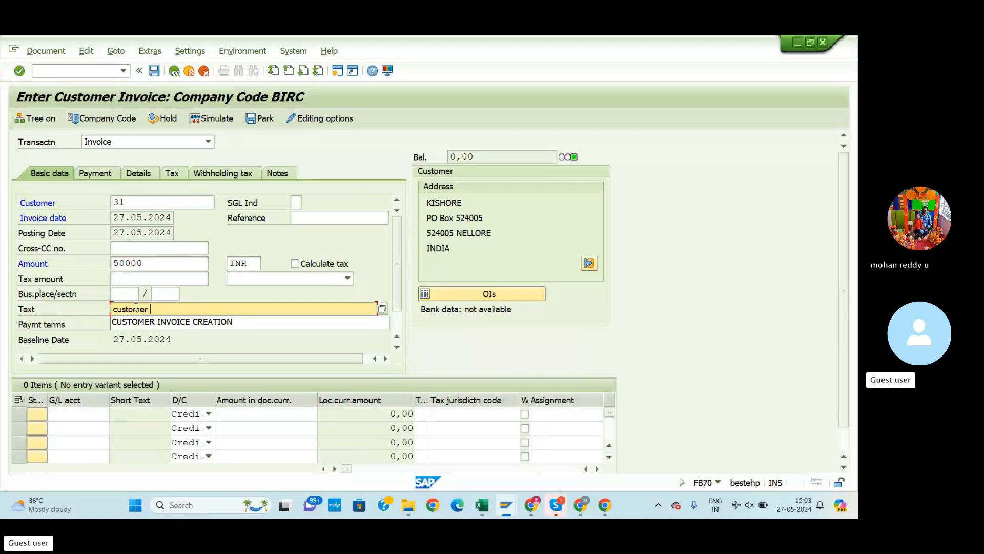
pyautogui.write('invoice ')
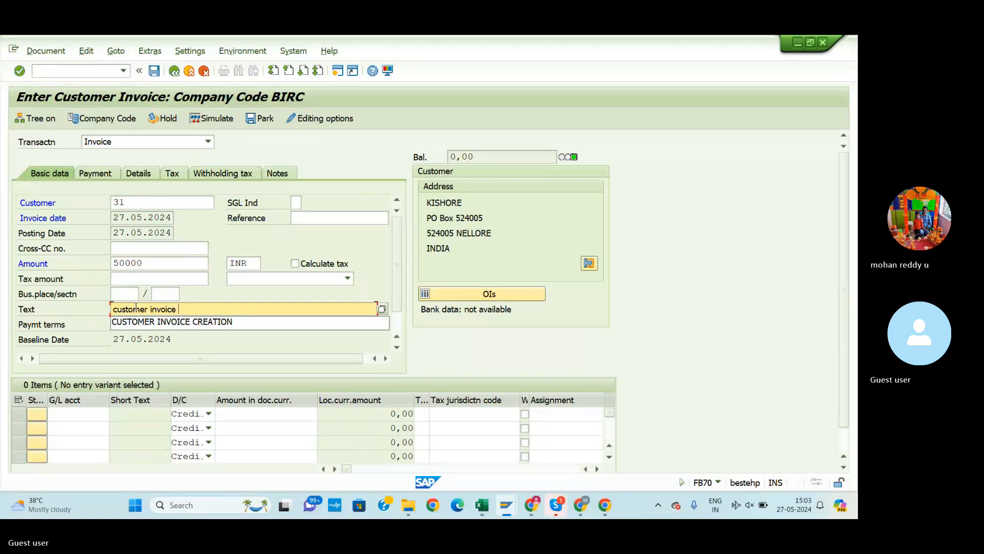
pyautogui.write('generation')
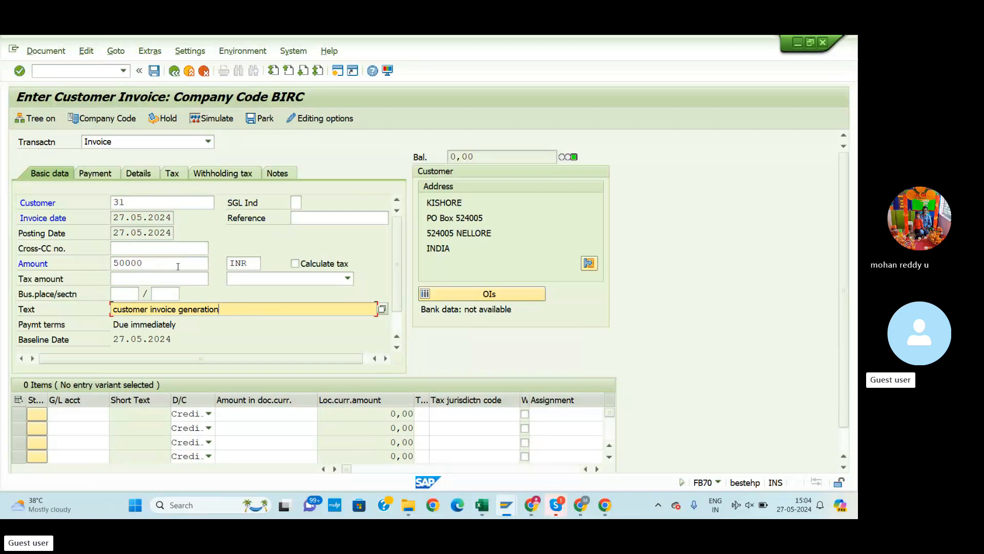
# Choose G/L account 300000 (SALES ACCOUNT) for the first line item from the search help
pyautogui.click(85, 416)
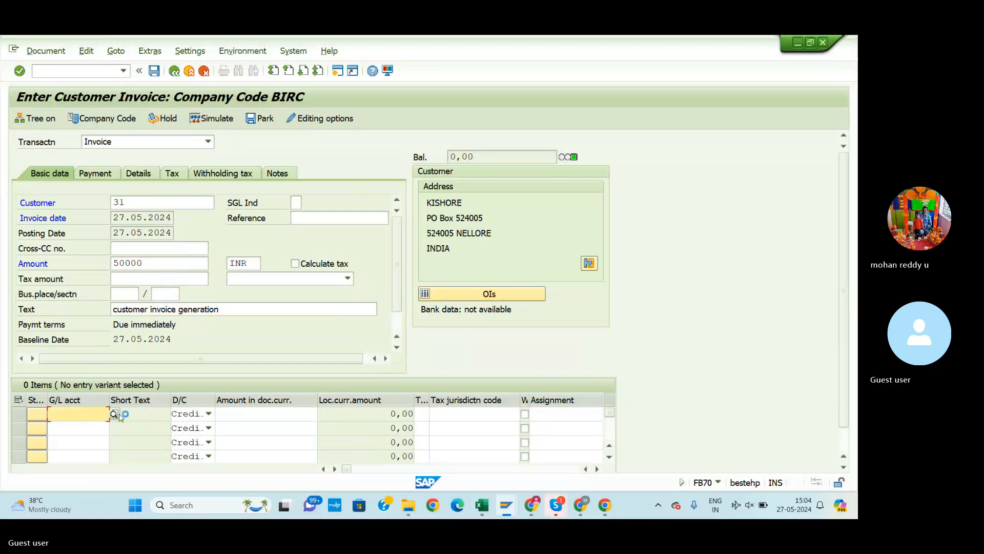
pyautogui.click(115, 414)
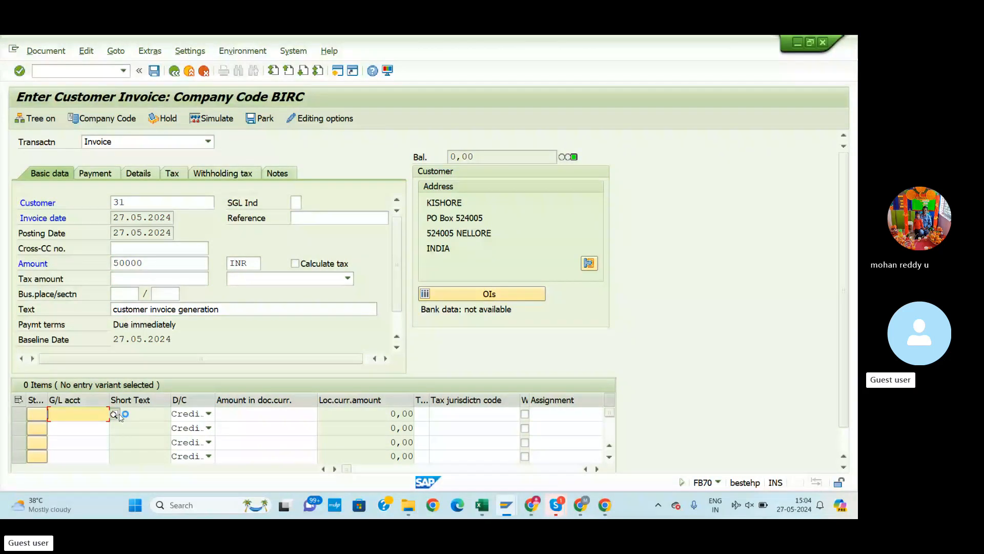
pyautogui.press('Return')
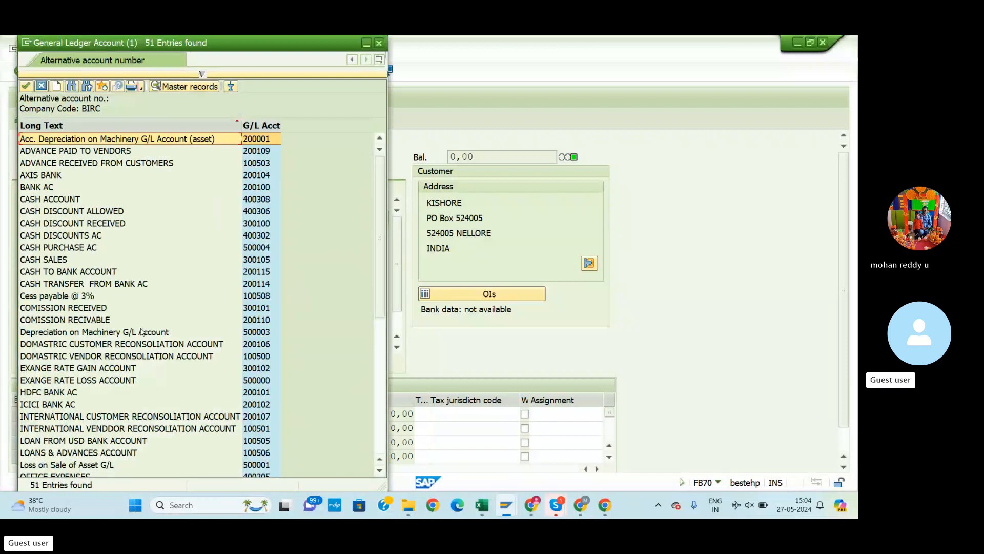
pyautogui.scroll(-1, 121, 347)
pyautogui.scroll(-4, 119, 349)
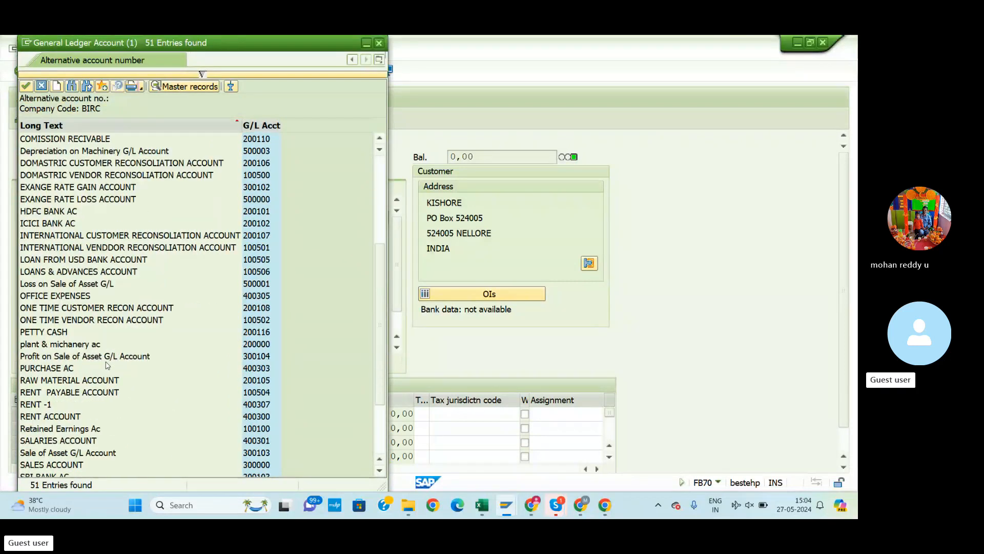
pyautogui.click(72, 464)
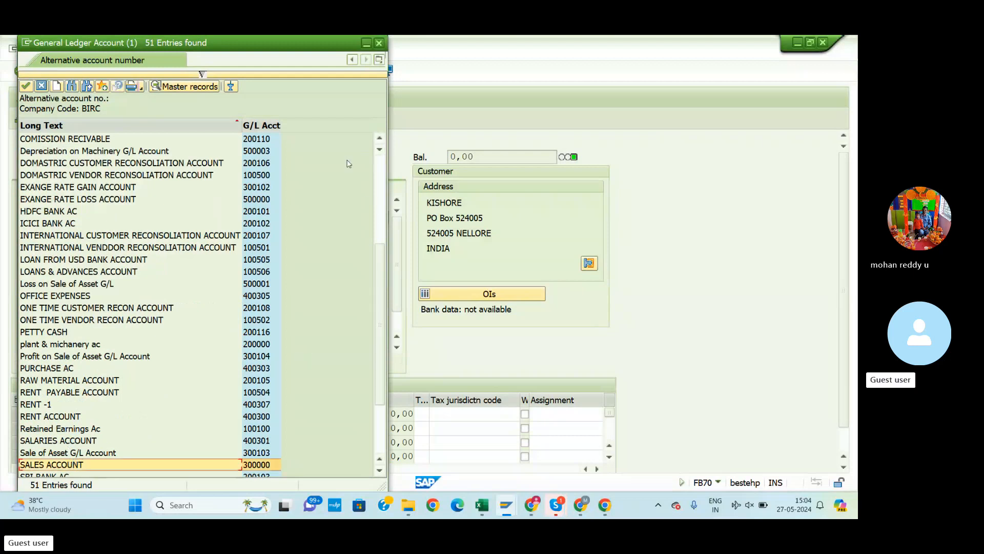
pyautogui.press('Return')
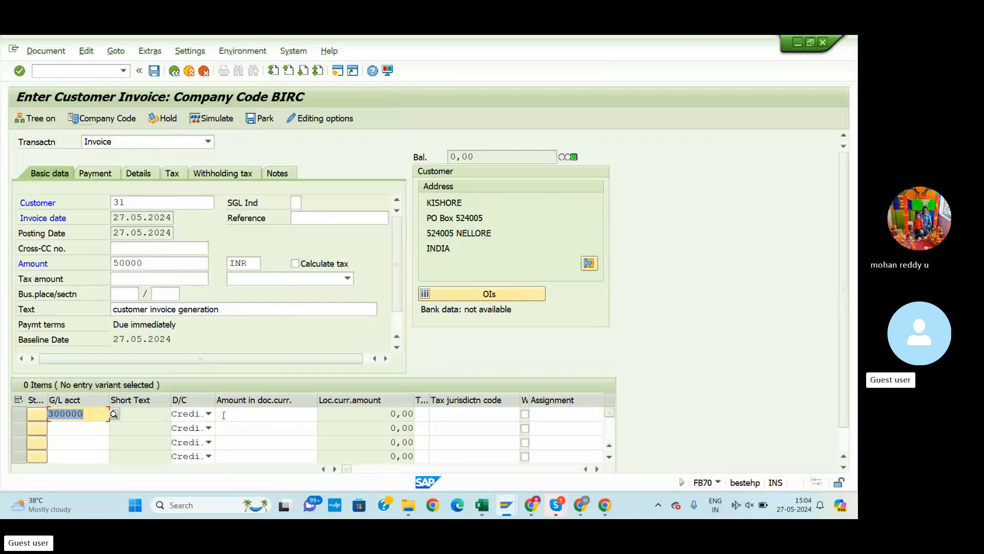
# Enter 50000 as the sales account line's amount and validate the item
pyautogui.click(275, 408)
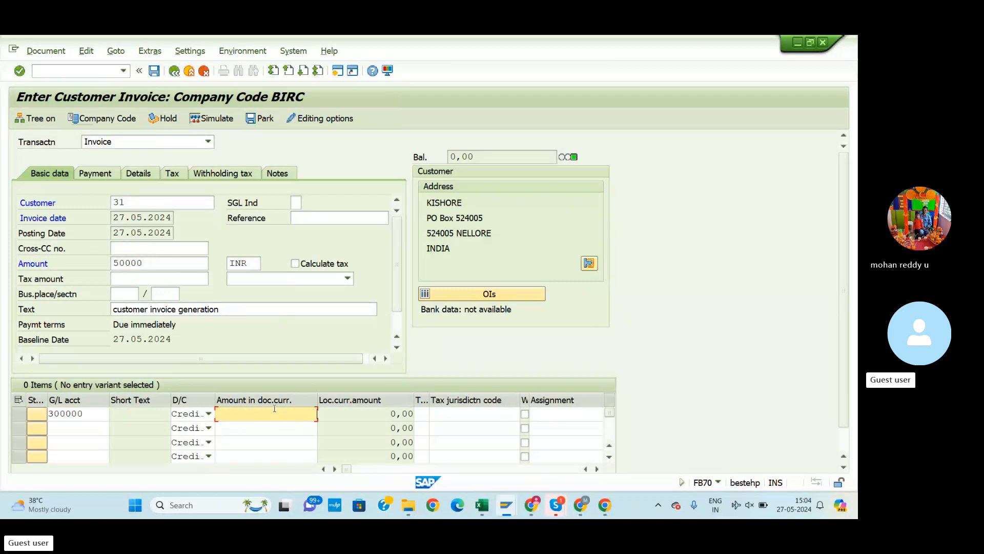
pyautogui.write('5')
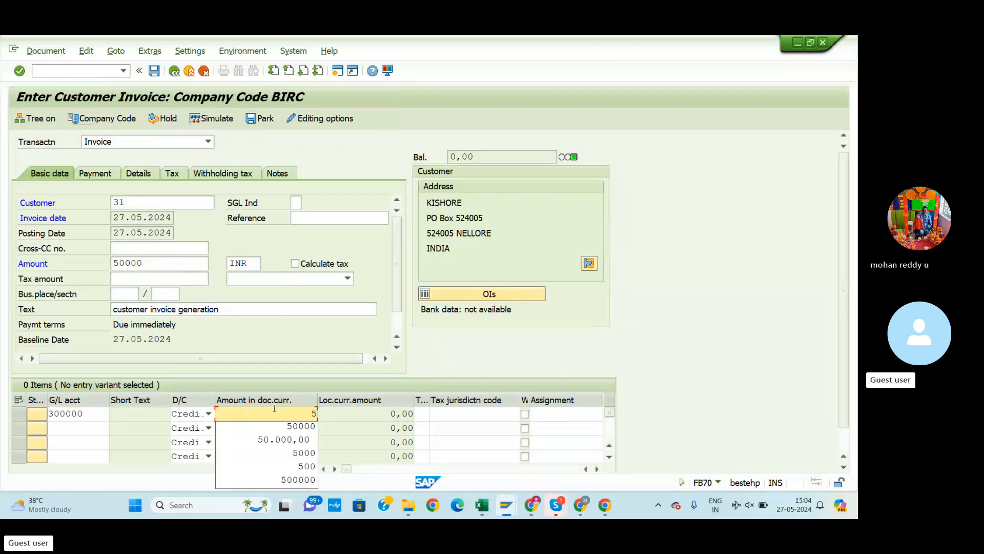
pyautogui.write('0000')
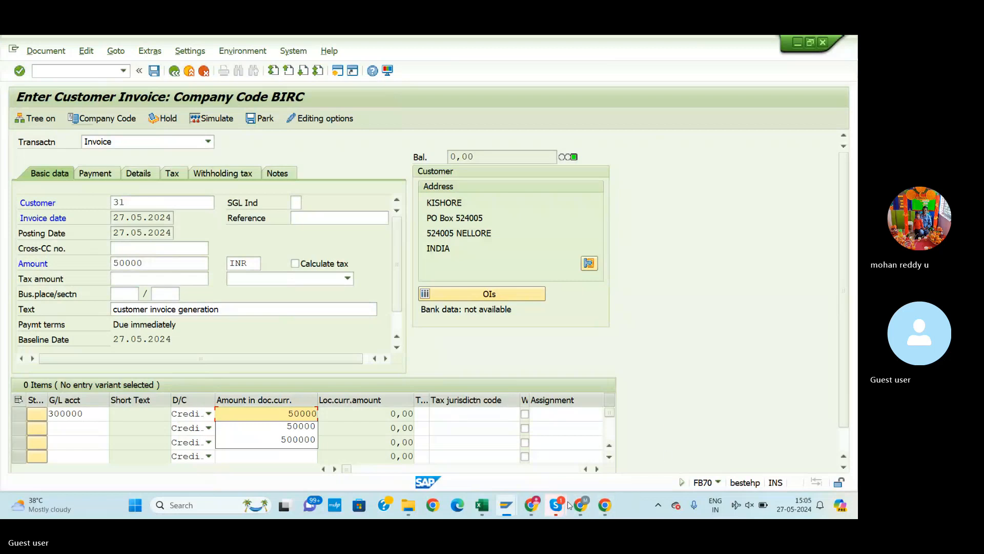
pyautogui.click(482, 505)
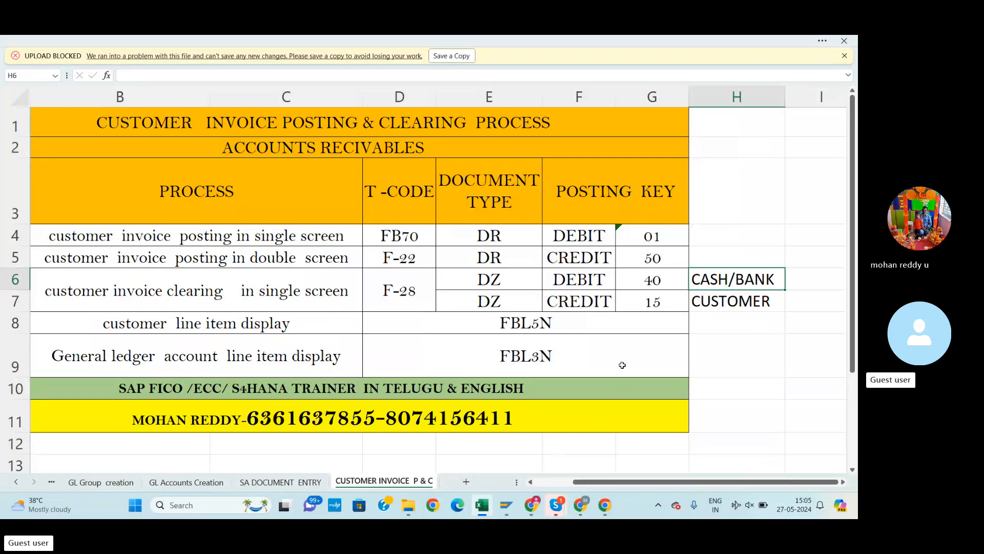
pyautogui.hotkey('alt', 'Tab')
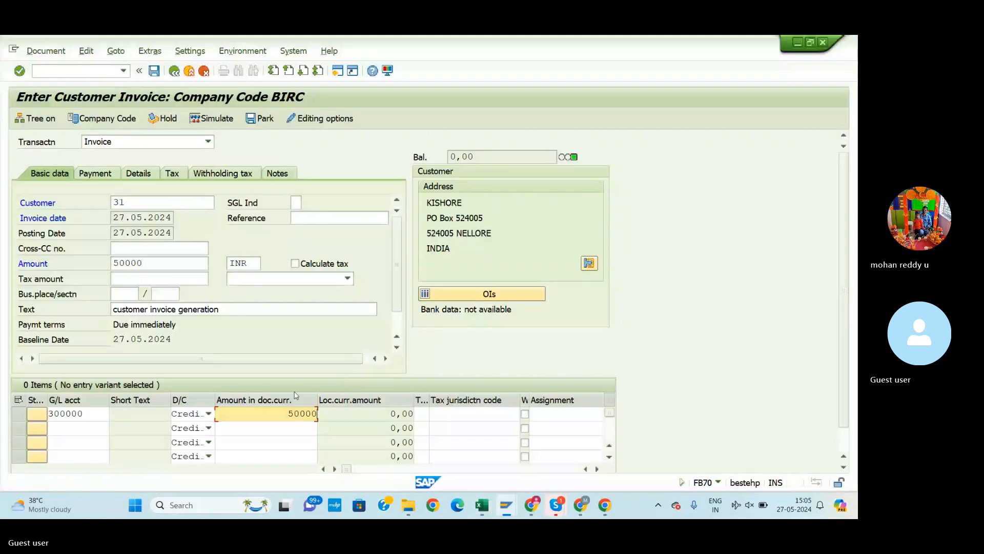
pyautogui.press('Return')
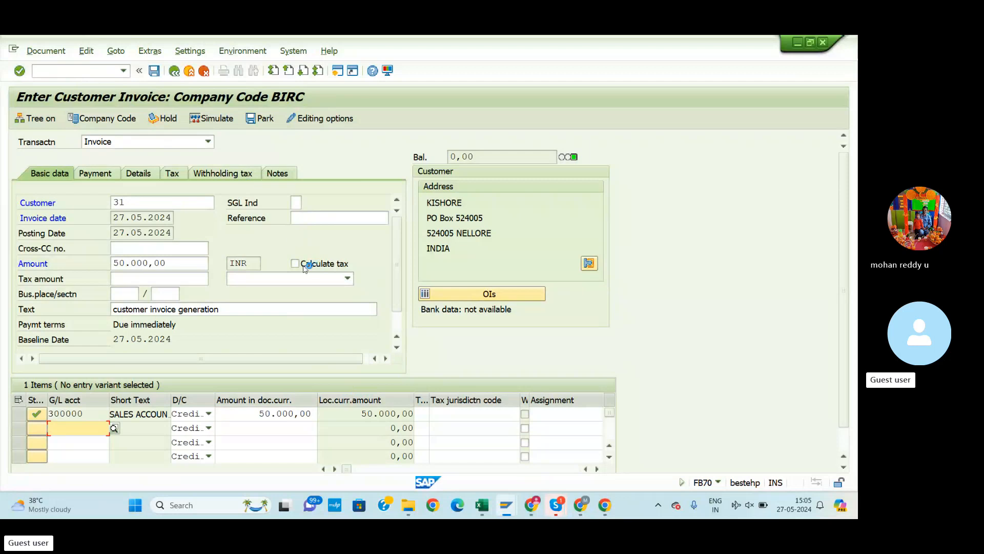
pyautogui.click(41, 52)
pyautogui.click(41, 54)
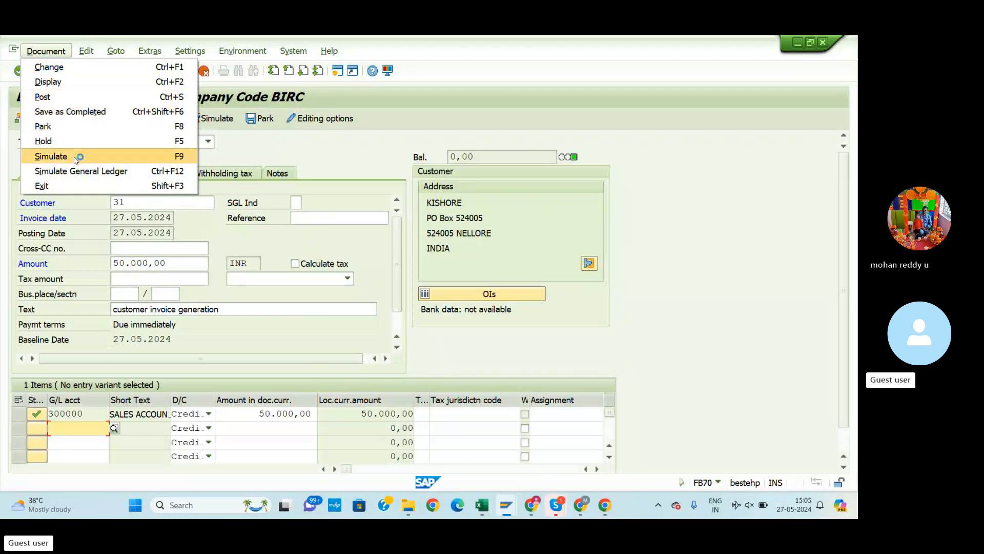
# Simulate the posting and check the 50.000,00 customer debit and 300000 credit against the Excel sheet
pyautogui.click(51, 157)
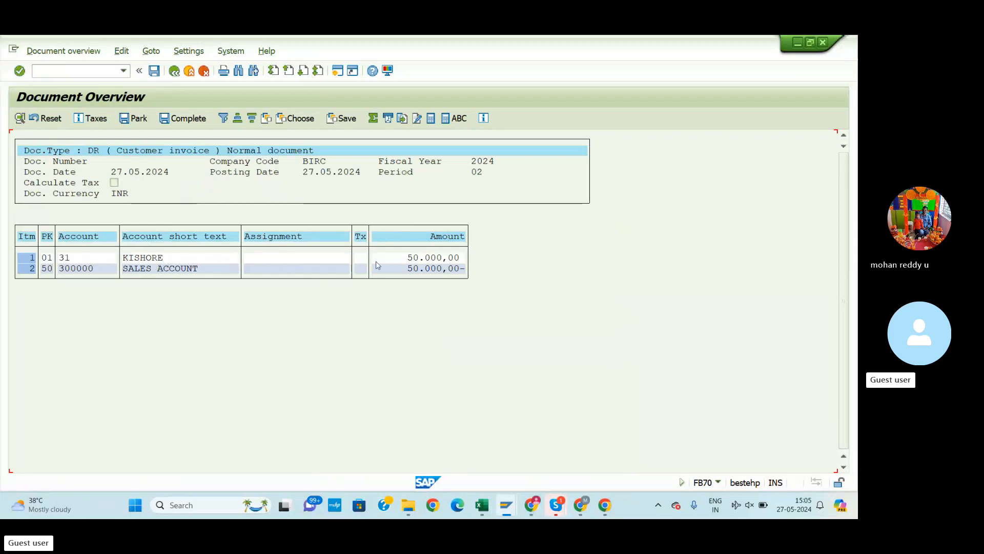
pyautogui.hotkey('alt', 'Tab')
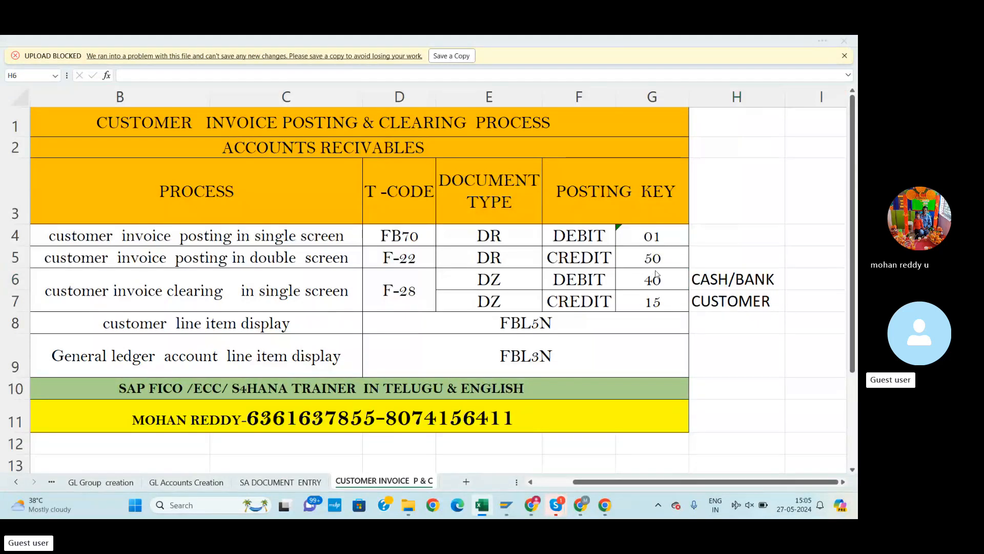
pyautogui.hotkey('alt', 'Tab')
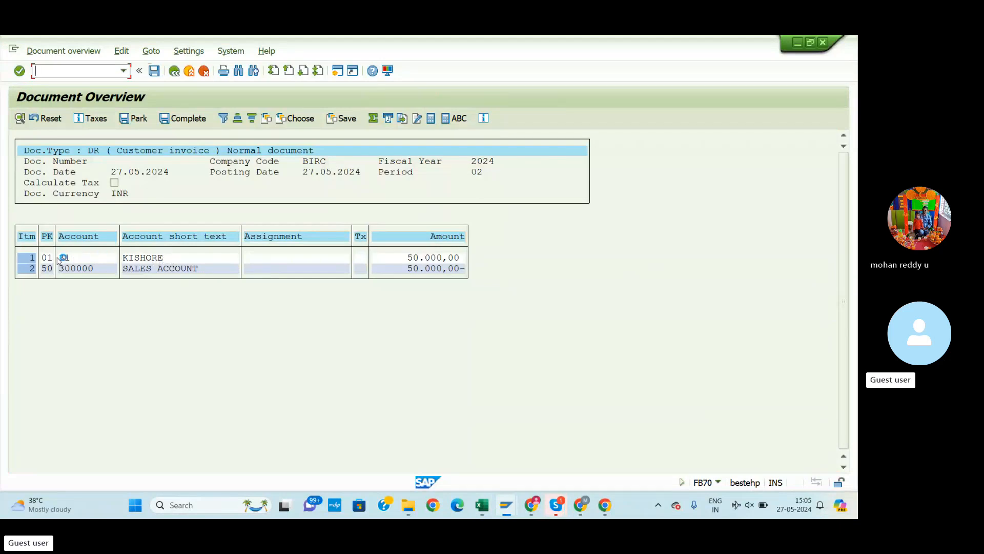
pyautogui.hotkey('alt', 'Tab')
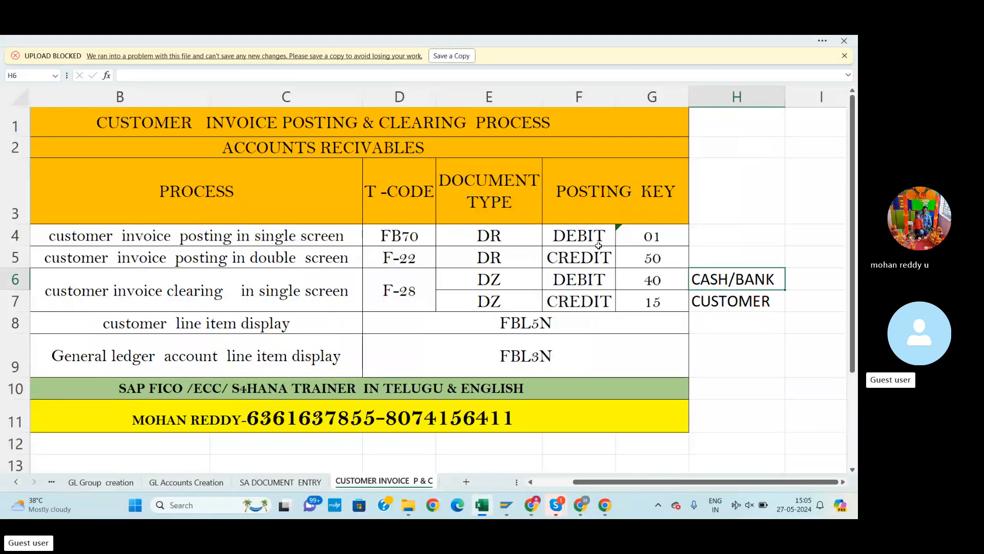
pyautogui.hotkey('alt', 'Tab')
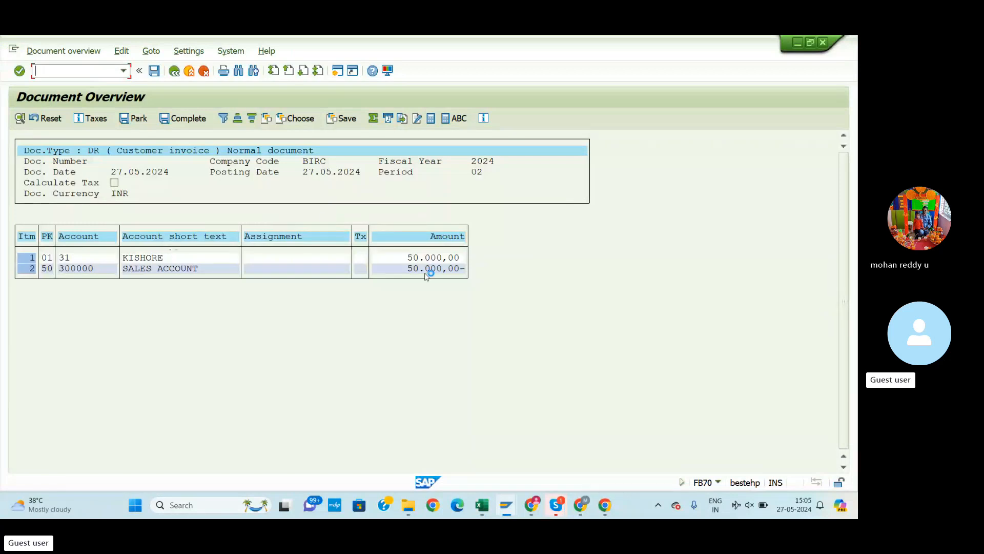
pyautogui.hotkey('alt', 'Tab')
pyautogui.hotkey('alt', 'Tab')
# Post the customer invoice as document 6504 in BIRC, cross-checking the Excel reference sheet
pyautogui.click(154, 70)
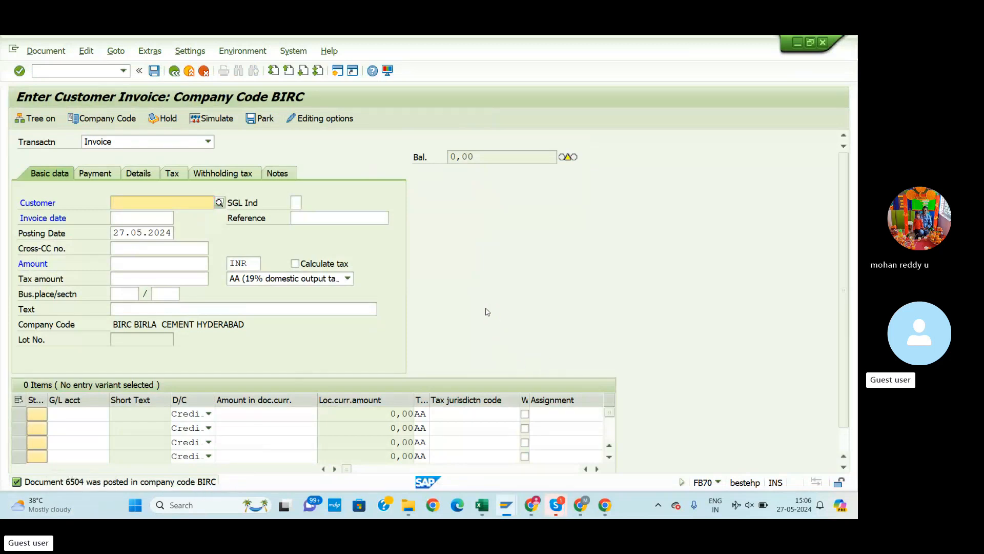
pyautogui.hotkey('alt', 'Tab')
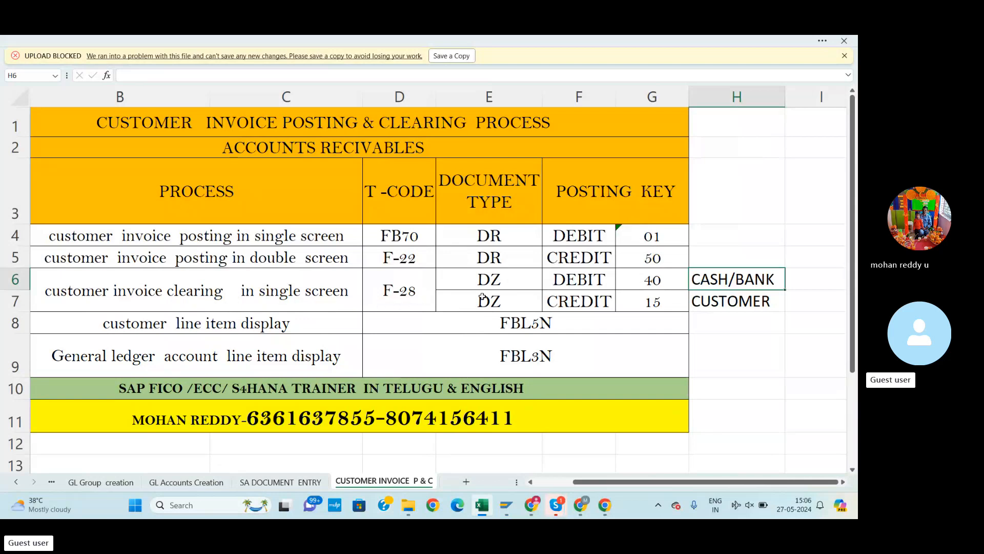
pyautogui.hotkey('alt', 'Tab')
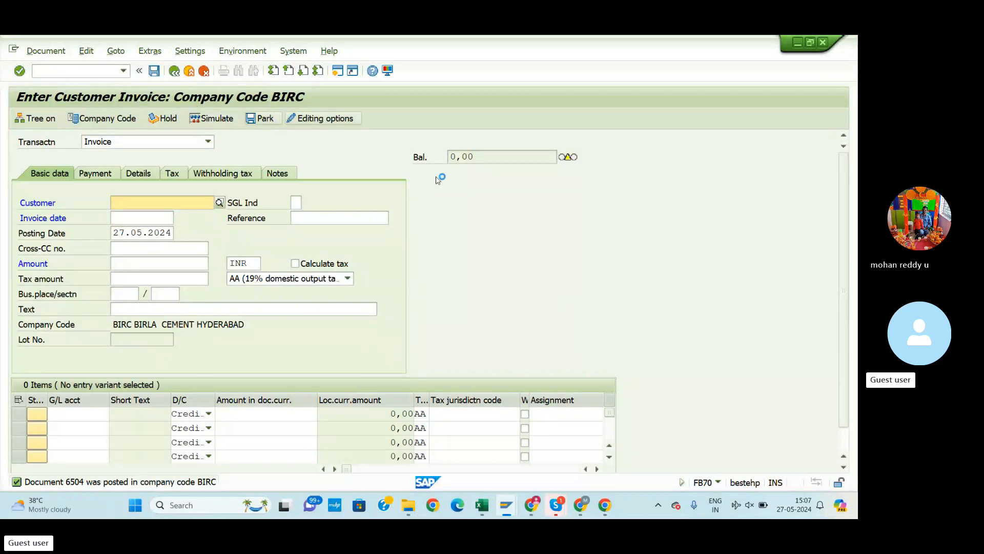
pyautogui.hotkey('alt', 'Tab')
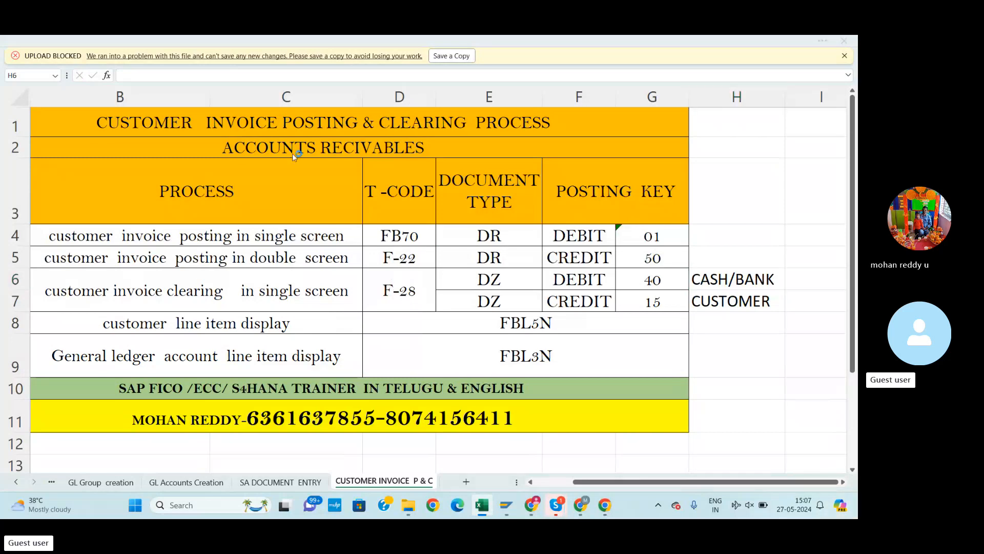
pyautogui.hotkey('alt', 'Tab')
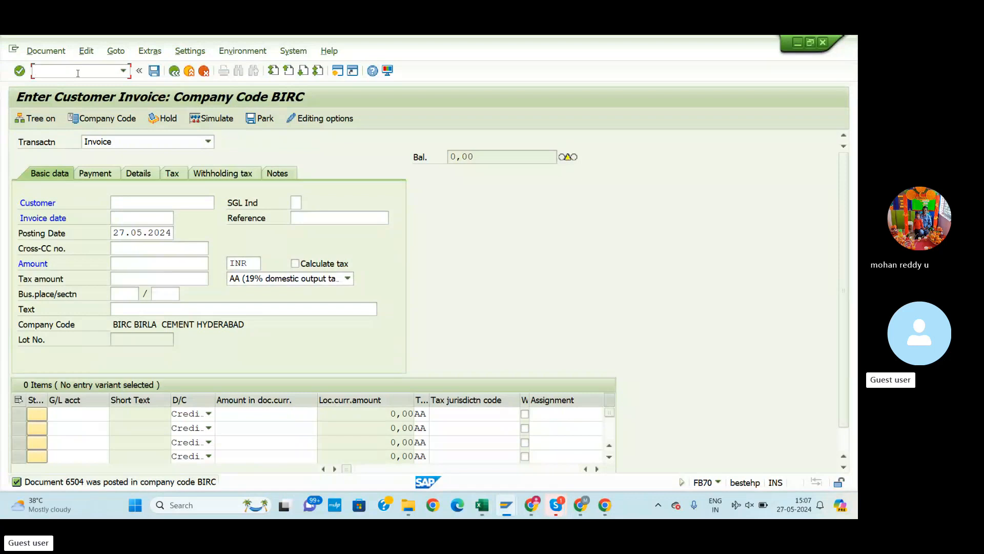
# Start F-28 via /nf-28 and set the document date to 27.05.2024 from the calendar
pyautogui.click(78, 72)
pyautogui.write('/nf-28')
pyautogui.press('Return')
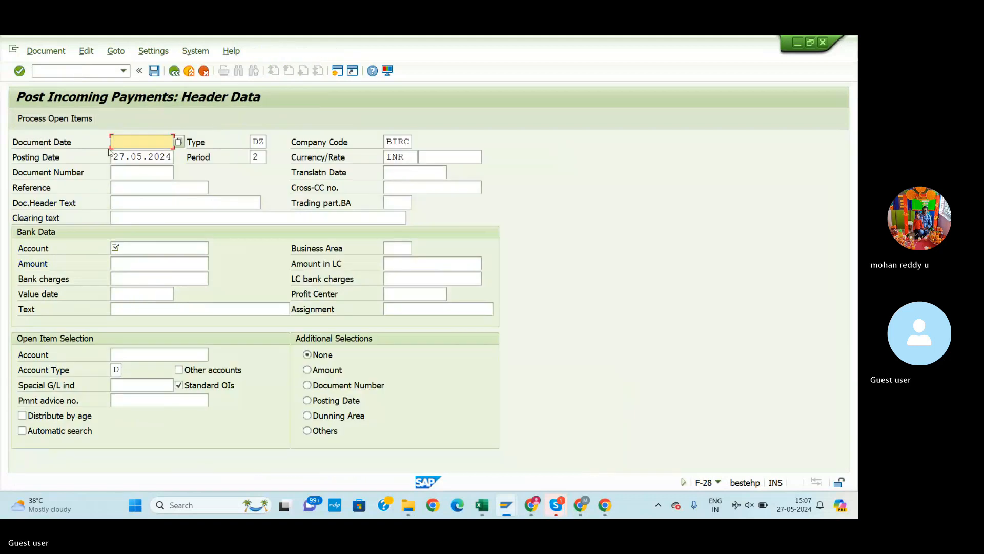
pyautogui.click(178, 142)
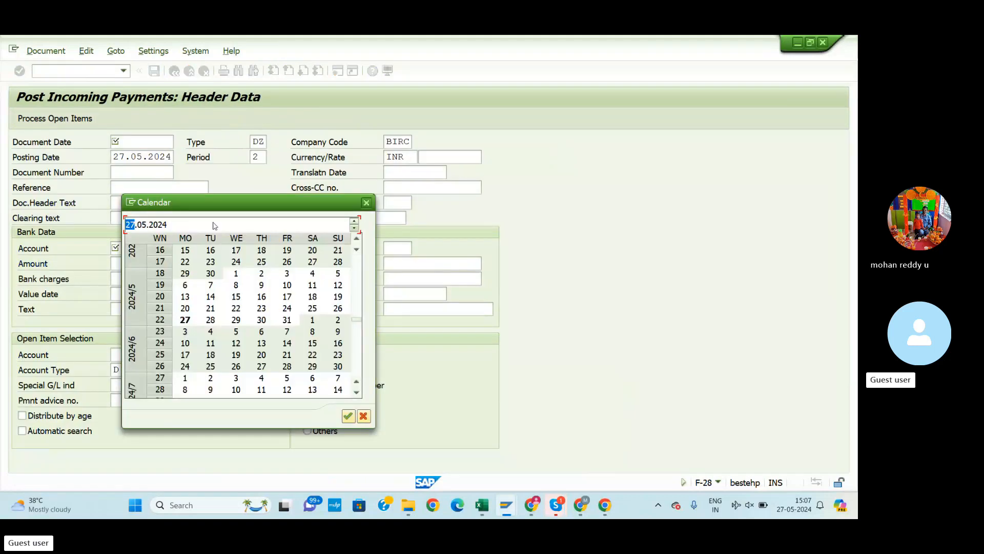
pyautogui.click(349, 416)
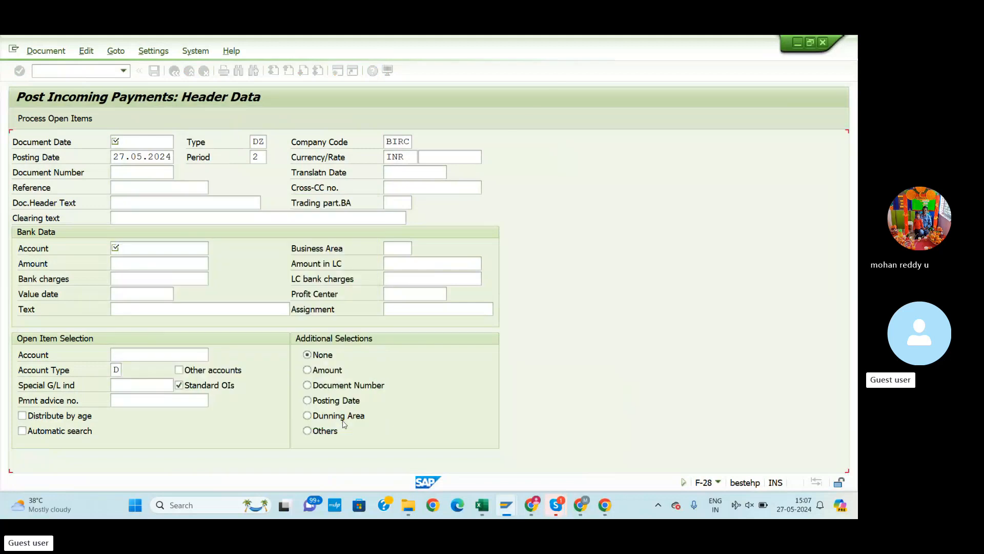
pyautogui.click(170, 245)
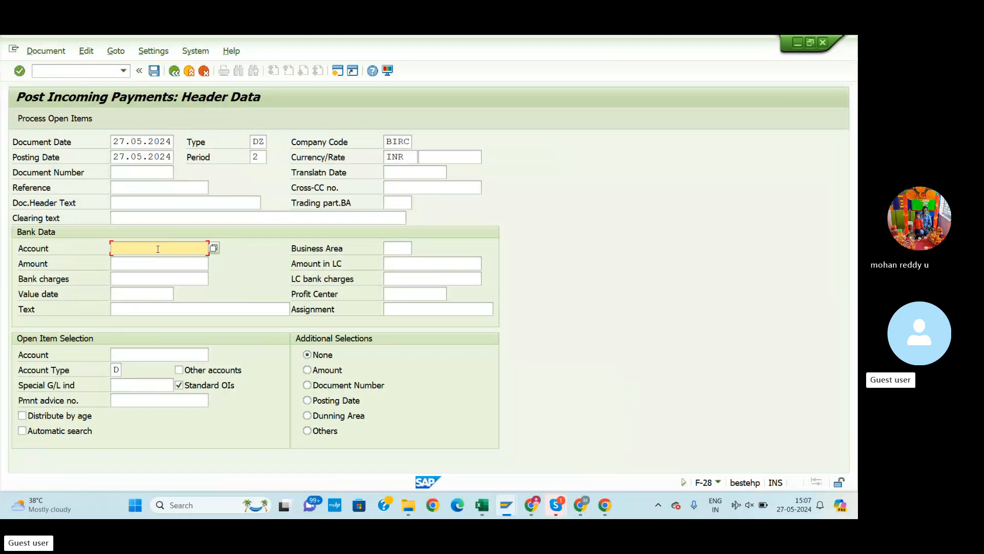
# Pick bank account 200104 (AXIS BANK) from the hit list and enter amount 50000
pyautogui.click(215, 249)
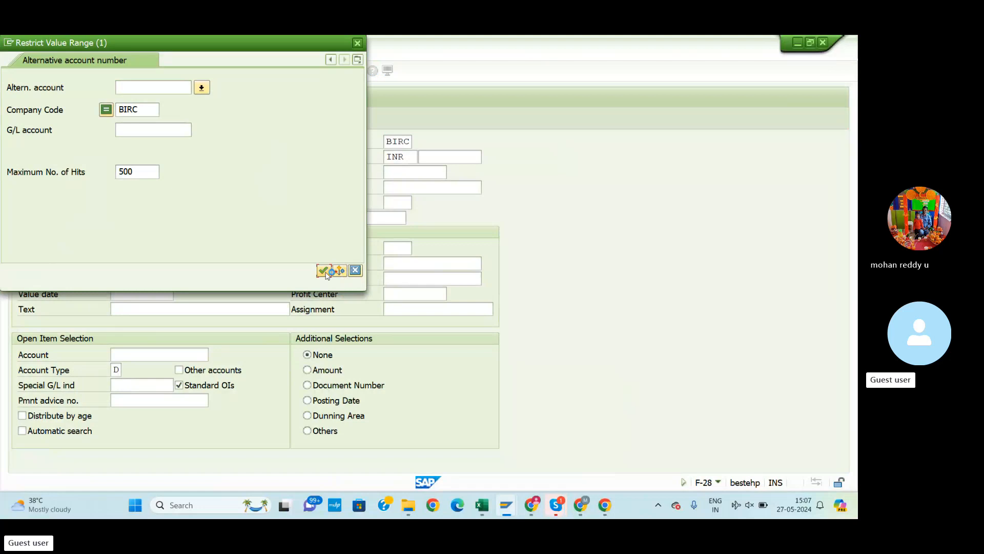
pyautogui.click(322, 272)
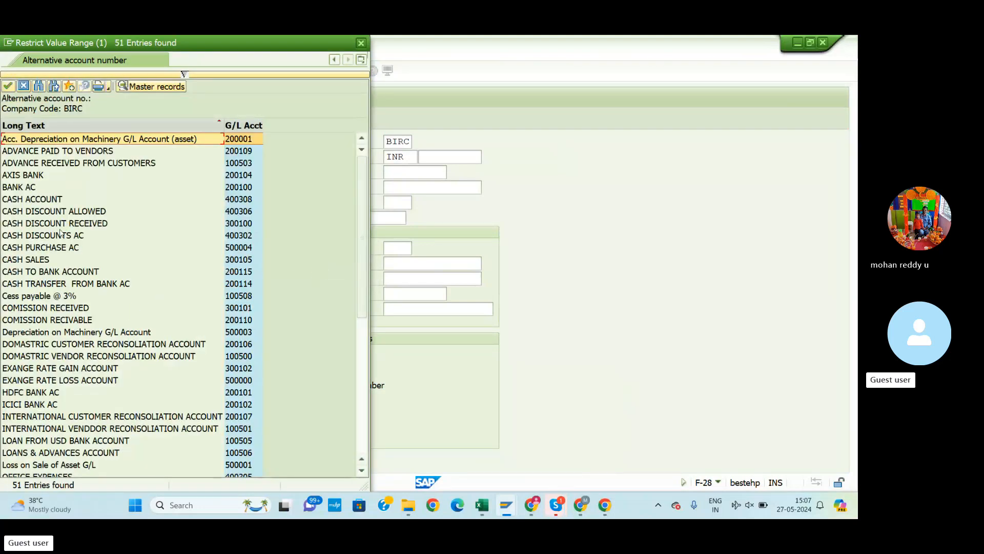
pyautogui.click(34, 177)
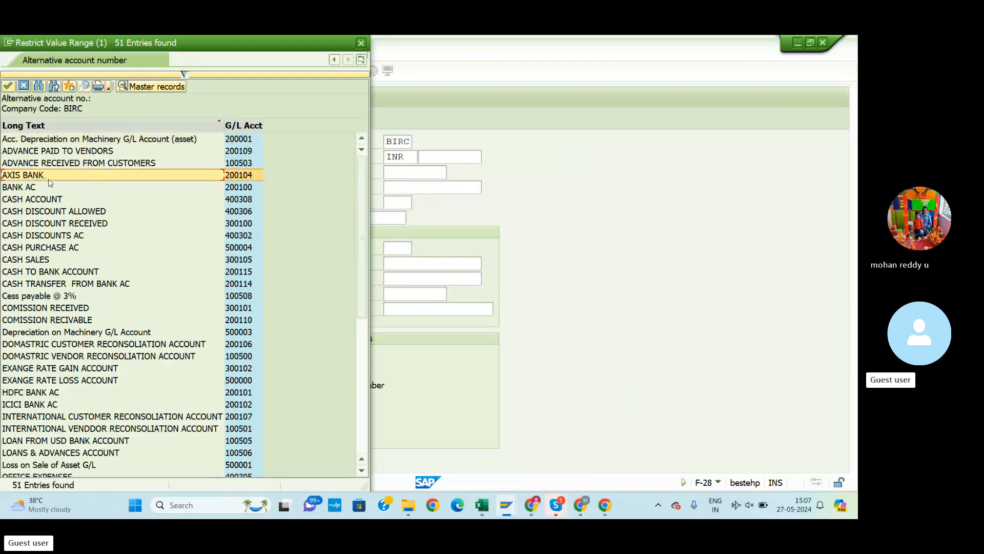
pyautogui.click(8, 87)
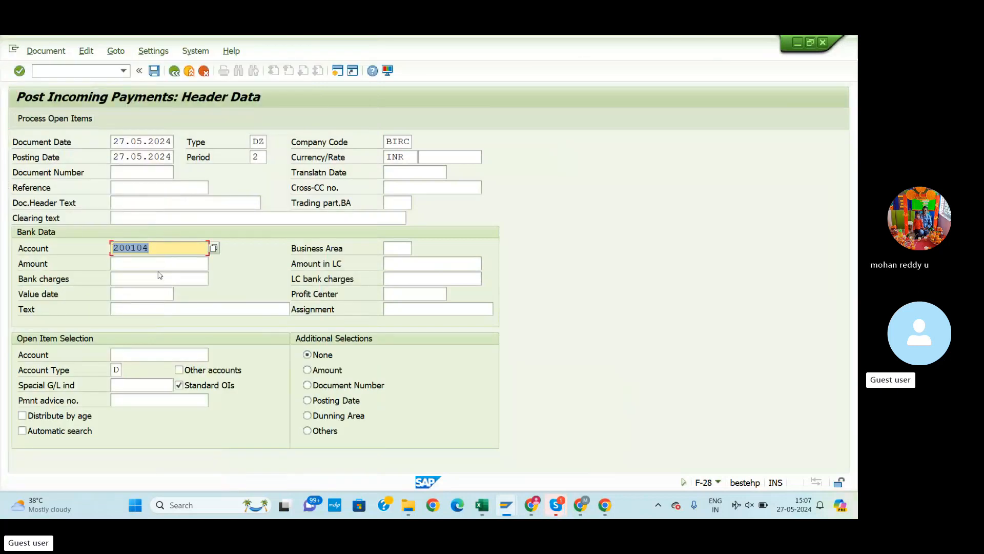
pyautogui.click(136, 265)
pyautogui.write('50000')
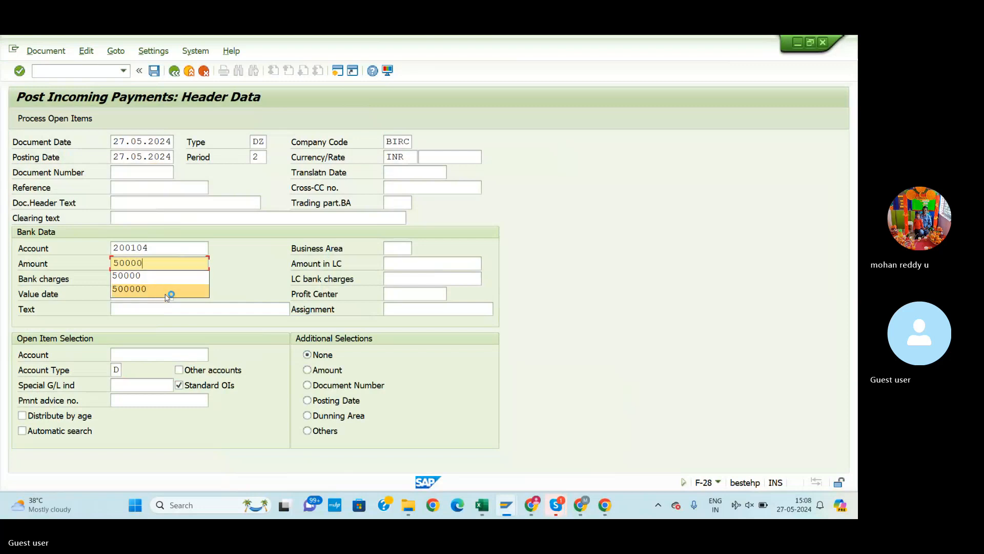
pyautogui.click(185, 308)
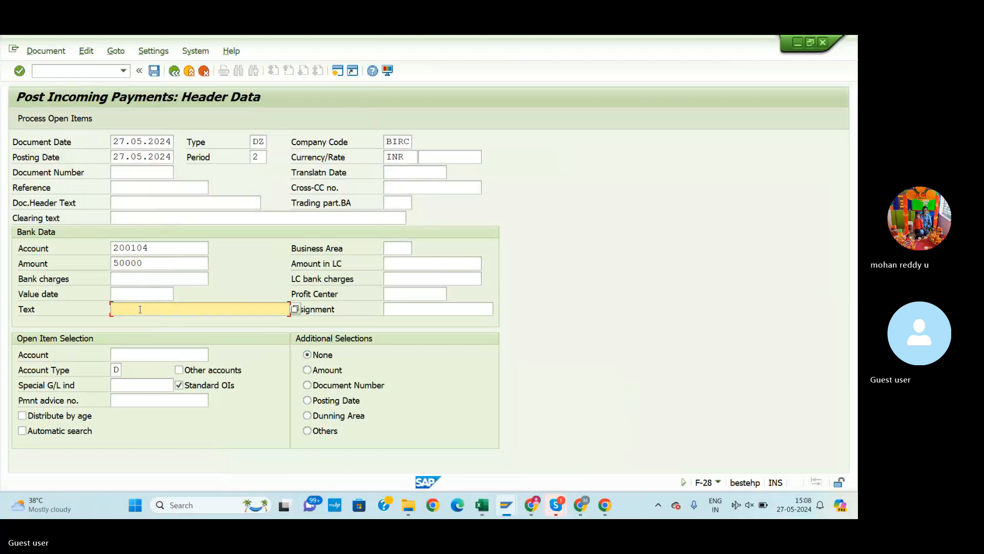
# Type the payment text 'customer invoice amount cillections' in the Bank Data Text field
pyautogui.write('customer')
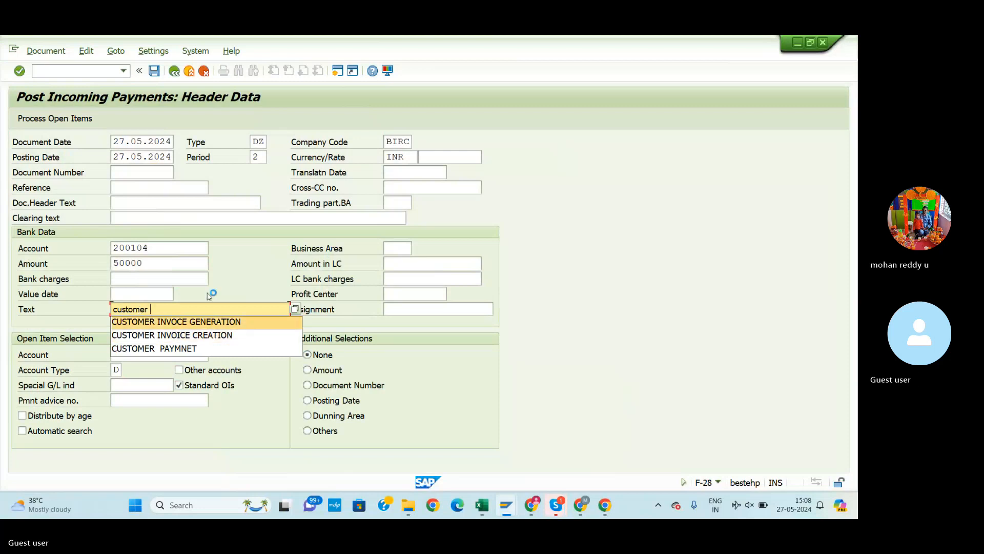
pyautogui.write('invoice')
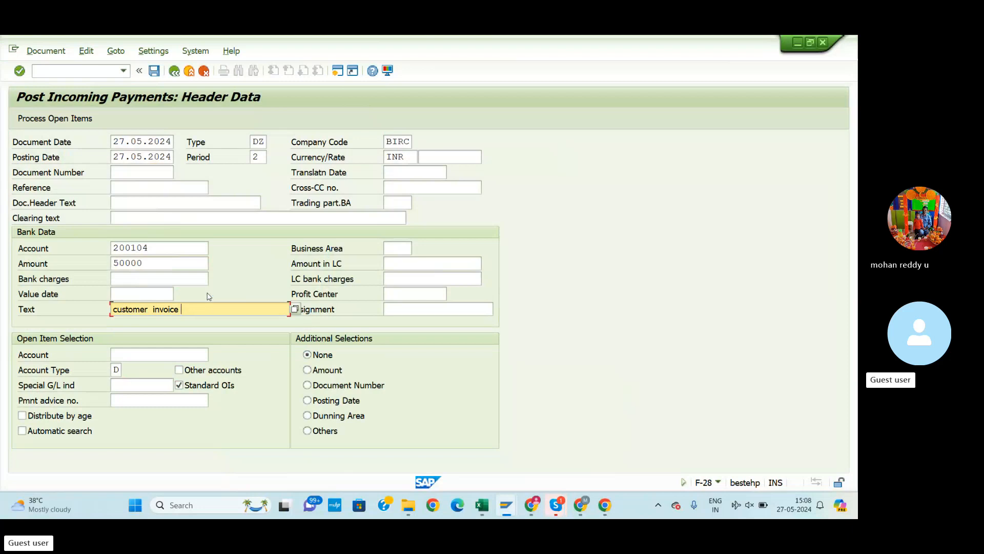
pyautogui.write(' p')
pyautogui.press('BackSpace')
pyautogui.write('cillecti')
pyautogui.write('on')
pyautogui.write('s')
pyautogui.write('amount')
pyautogui.click(151, 353)
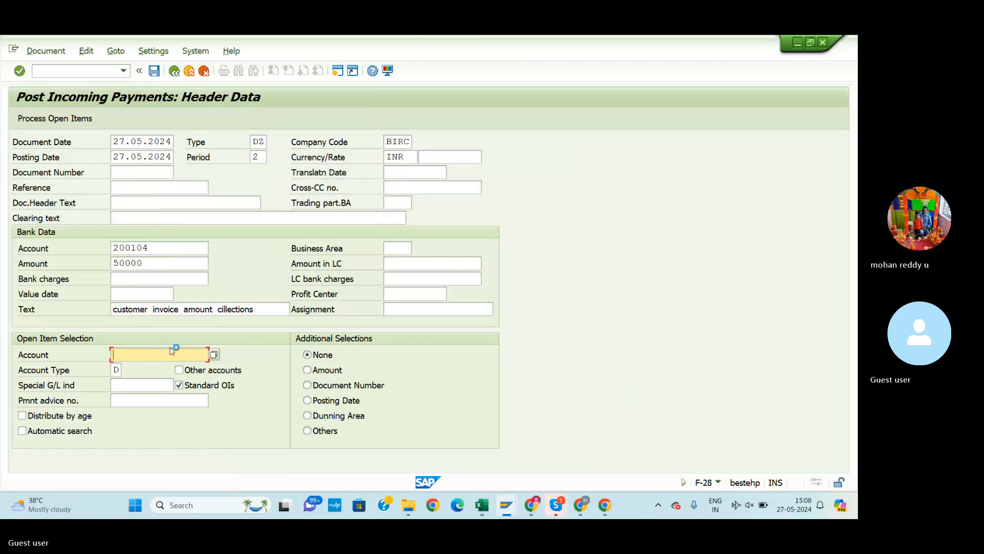
# Choose customer 31 from the account search to load open items 6503 and 6504
pyautogui.click(214, 354)
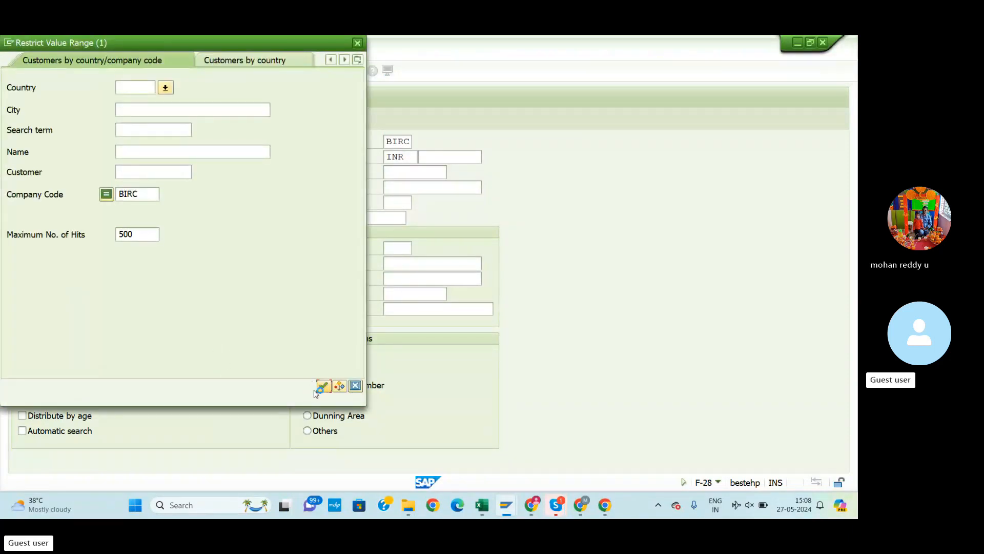
pyautogui.click(322, 386)
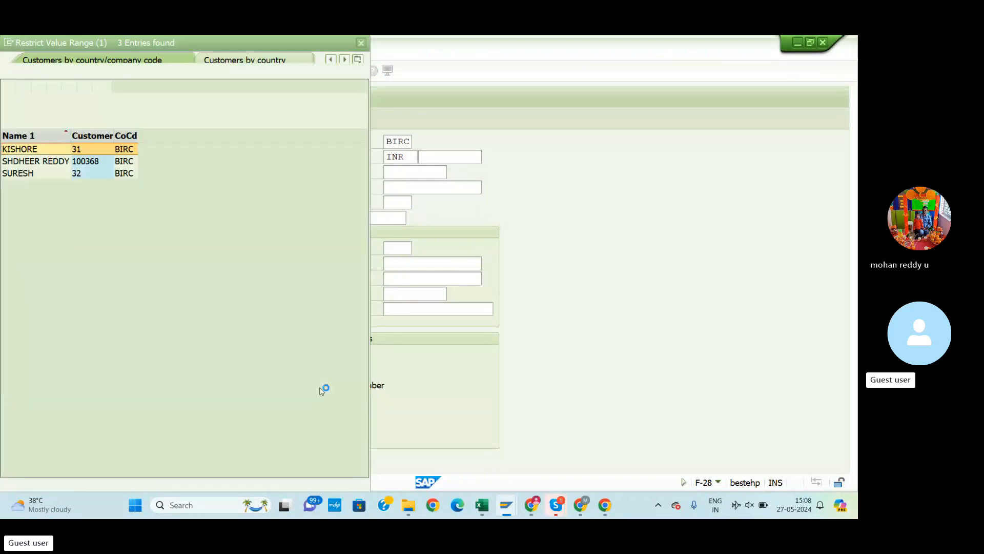
pyautogui.doubleClick(34, 154)
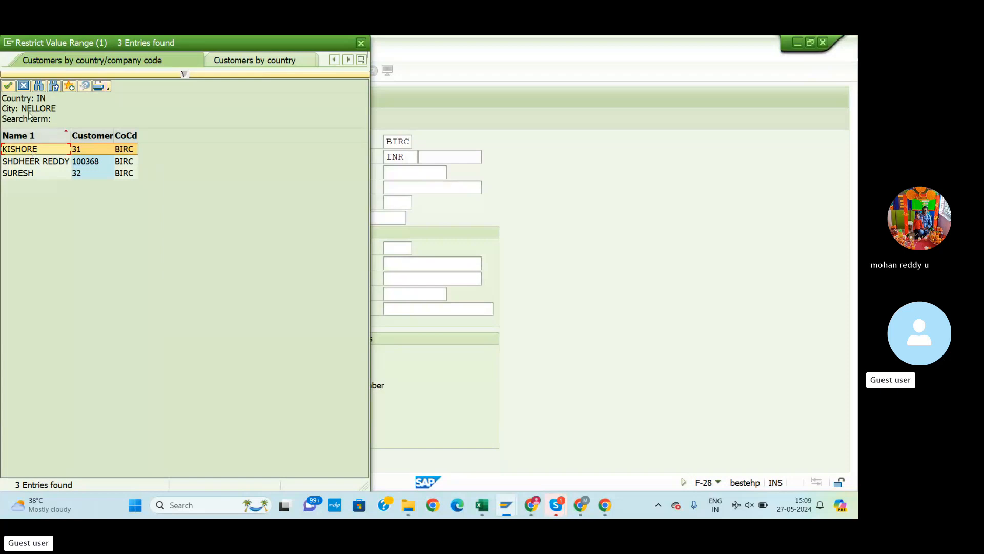
pyautogui.click(9, 85)
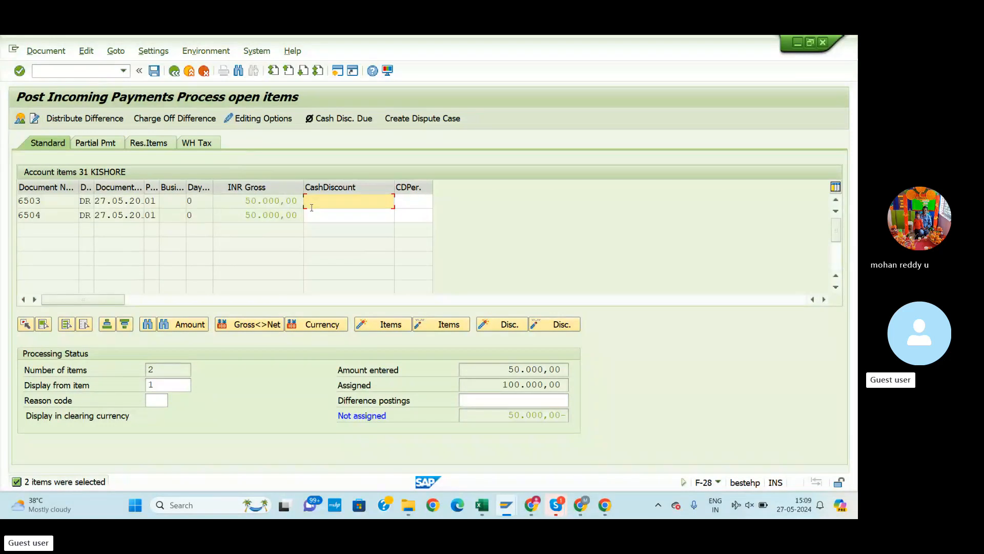
pyautogui.click(46, 51)
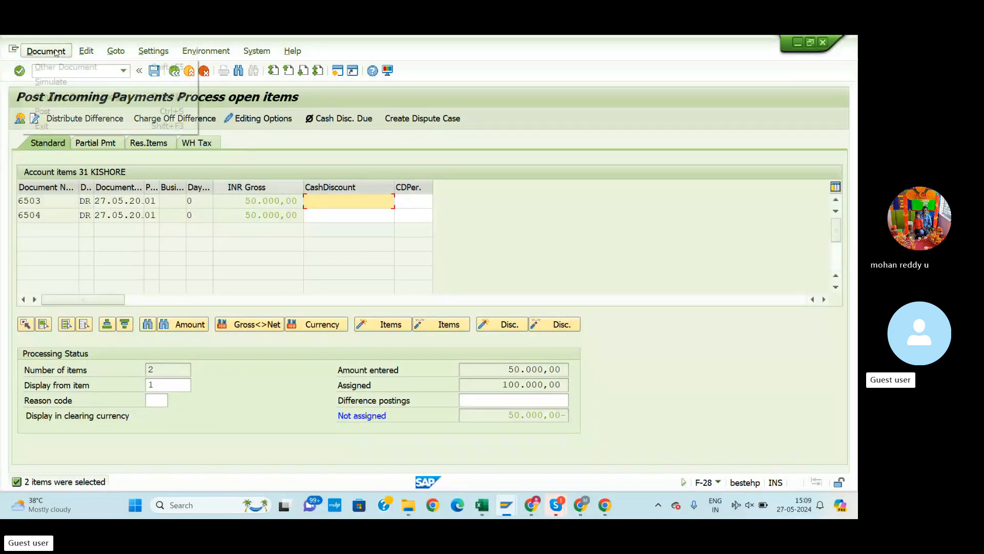
pyautogui.click(65, 87)
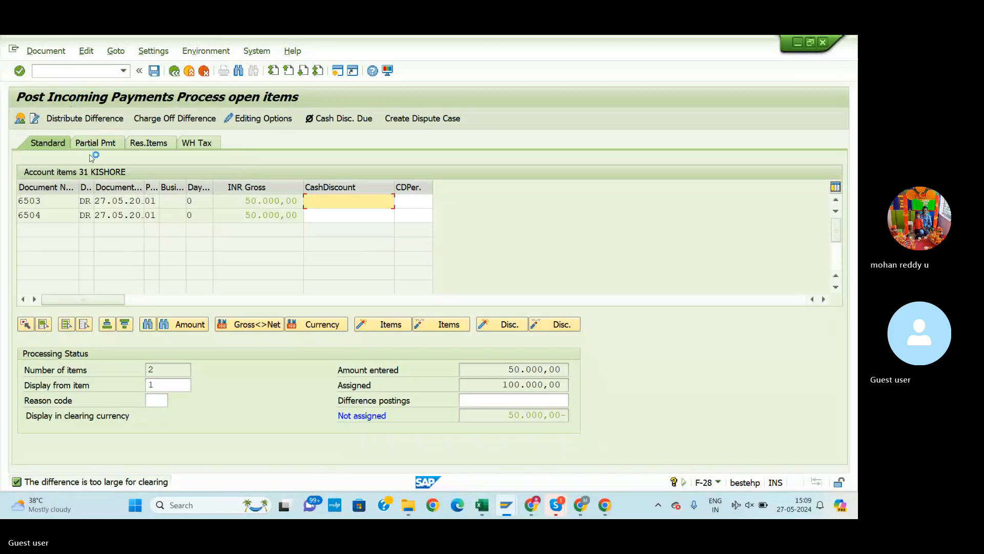
pyautogui.click(45, 51)
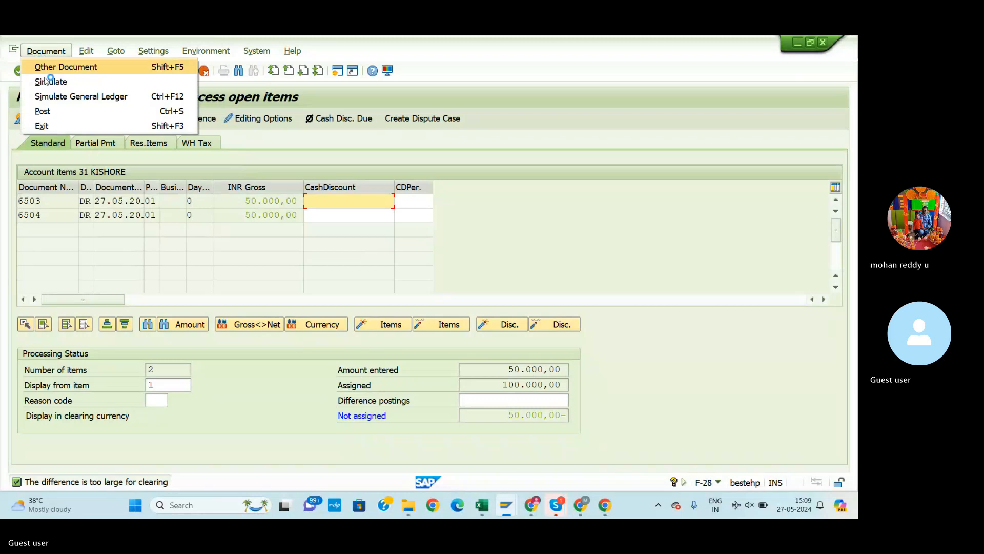
pyautogui.click(50, 82)
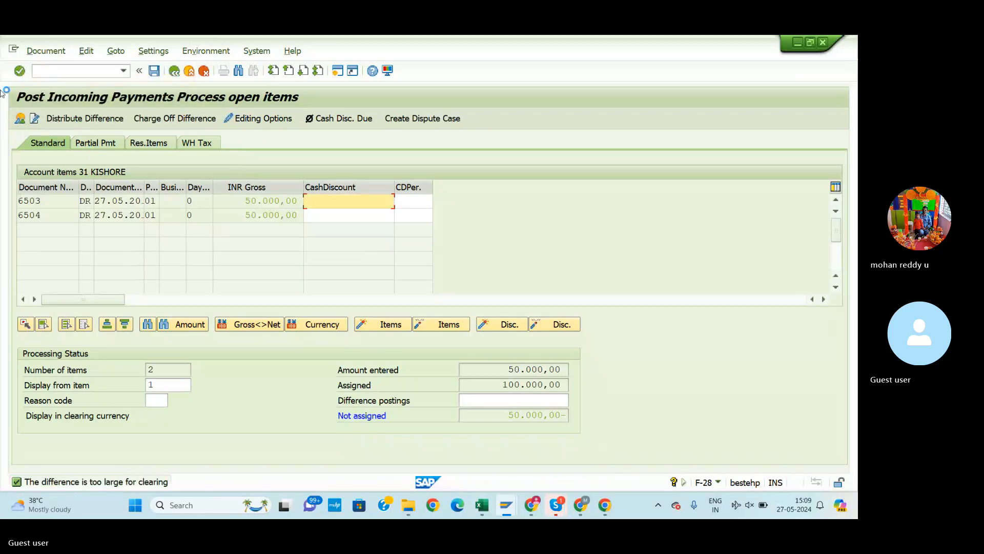
pyautogui.doubleClick(358, 202)
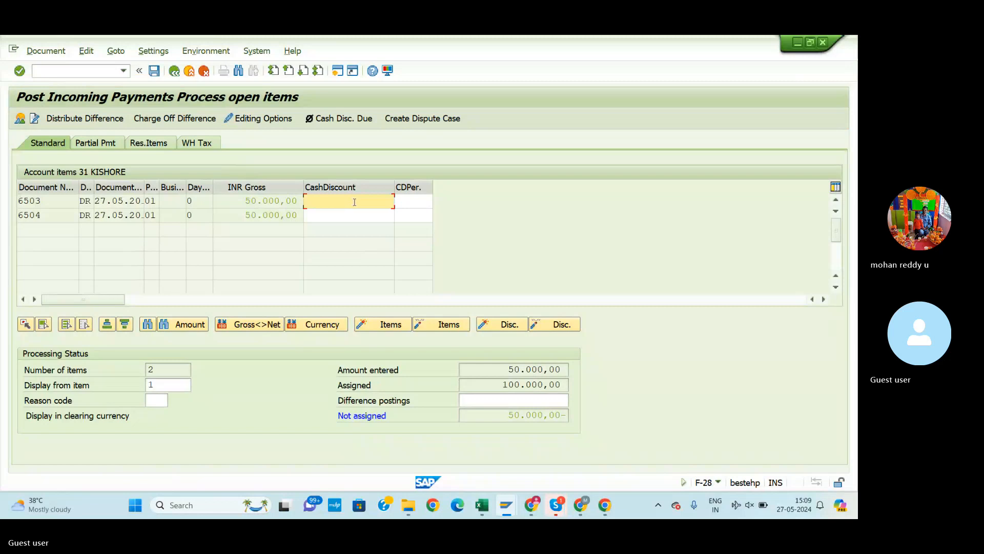
pyautogui.write('0')
pyautogui.press('BackSpace')
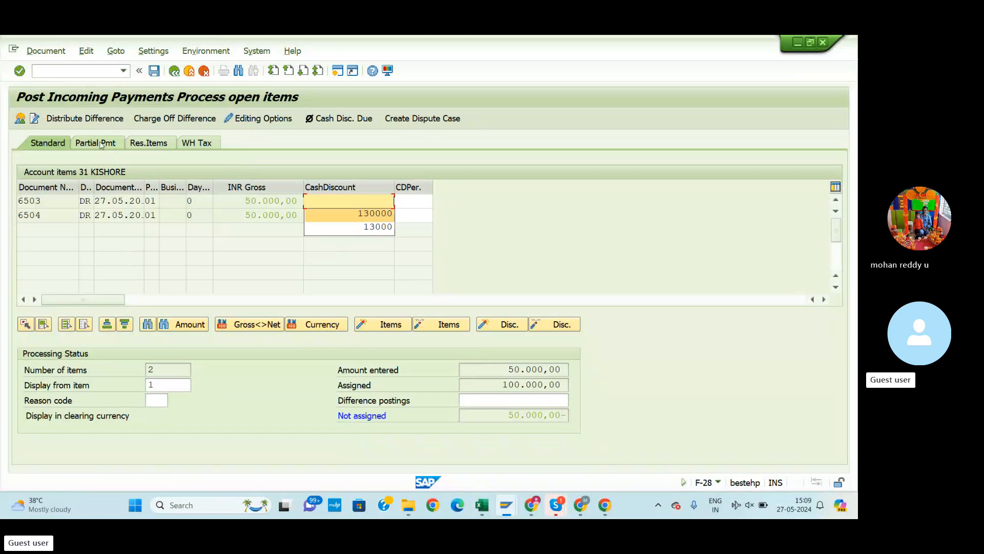
pyautogui.click(64, 145)
# On the Partial Pmt tab, enter 50.000,00 as the first open item's payment amount
pyautogui.click(64, 146)
pyautogui.click(107, 147)
pyautogui.click(108, 147)
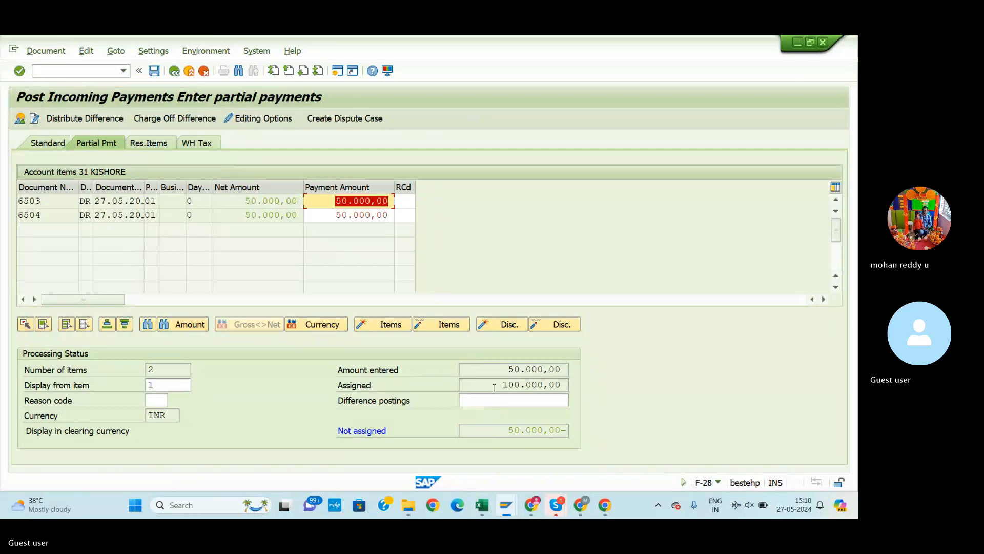
pyautogui.press('Return')
pyautogui.press('BackSpace')
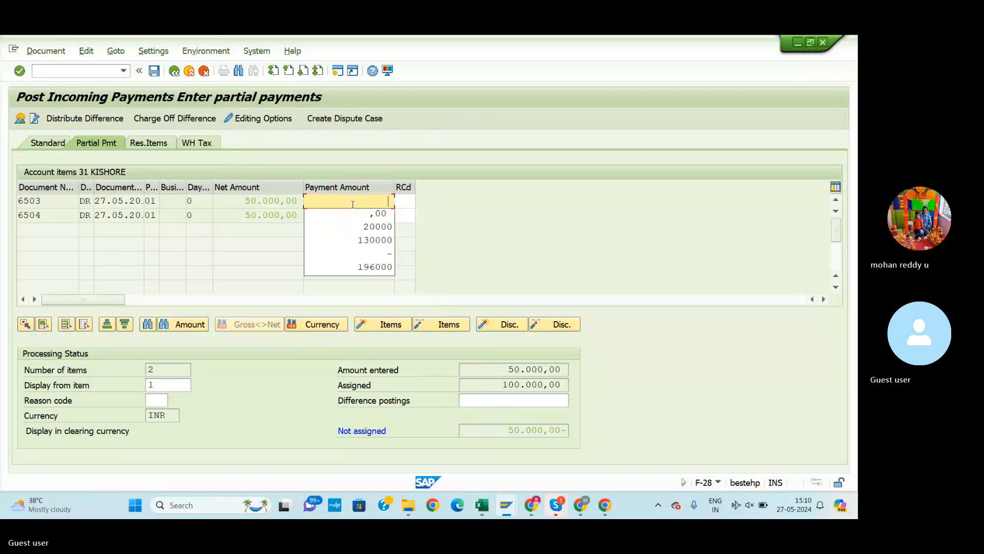
pyautogui.write('50000')
pyautogui.press('Return')
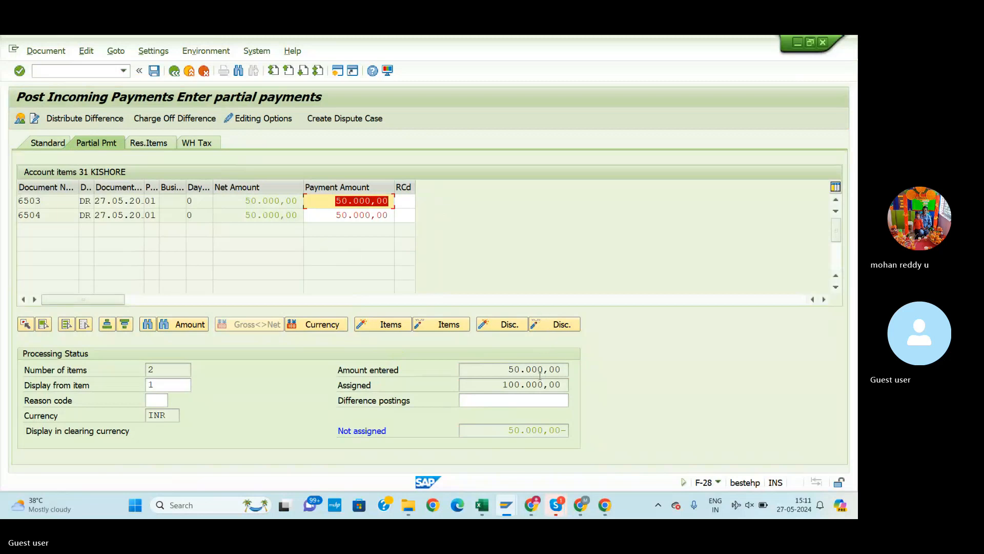
# Check the assigned total of 100.000,00 against the 50.000,00 amount entered
pyautogui.click(518, 384)
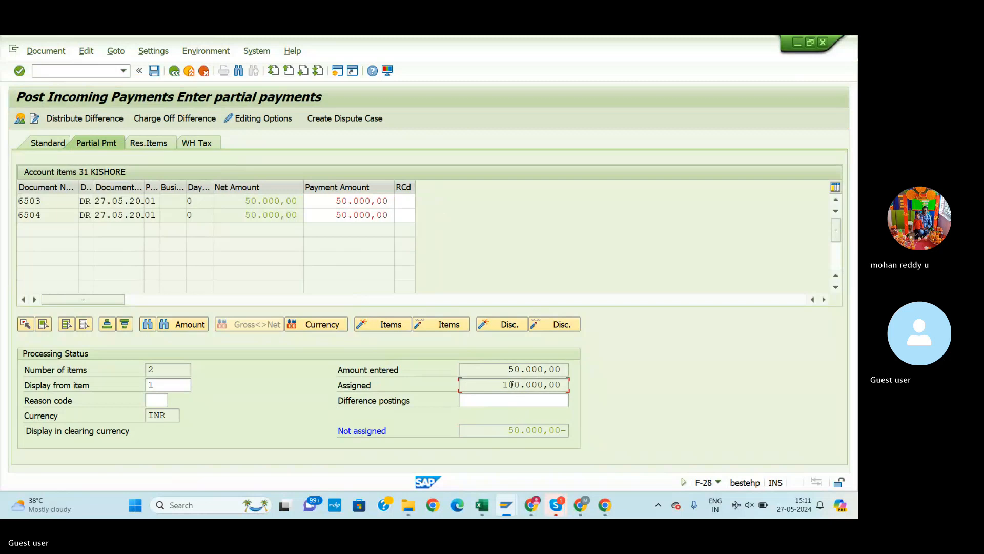
pyautogui.doubleClick(504, 368)
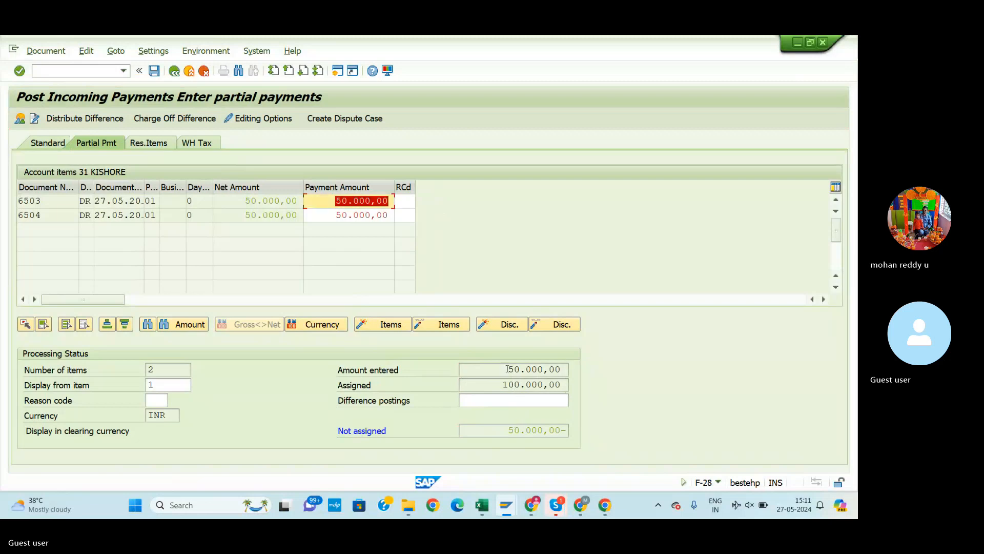
pyautogui.click(507, 389)
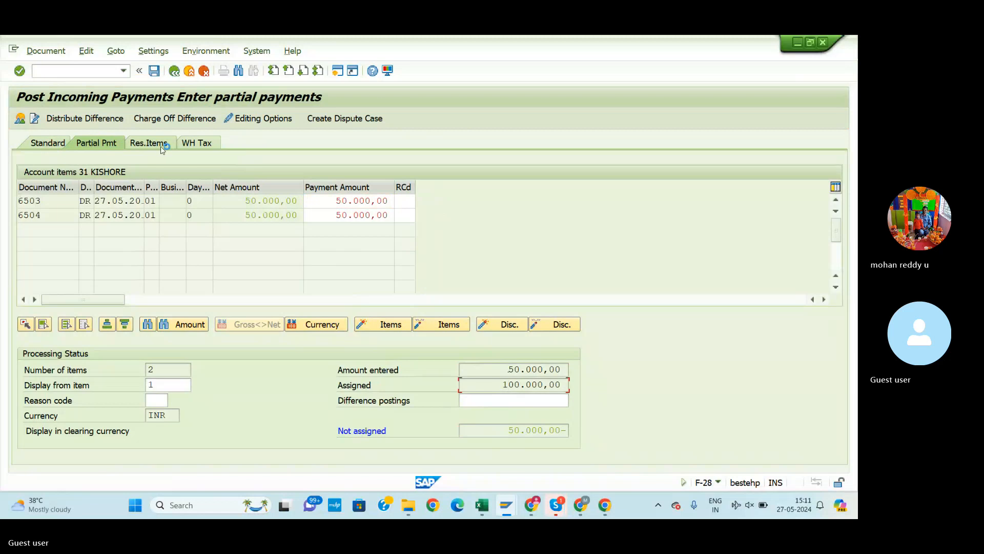
pyautogui.click(507, 369)
pyautogui.press('Tab')
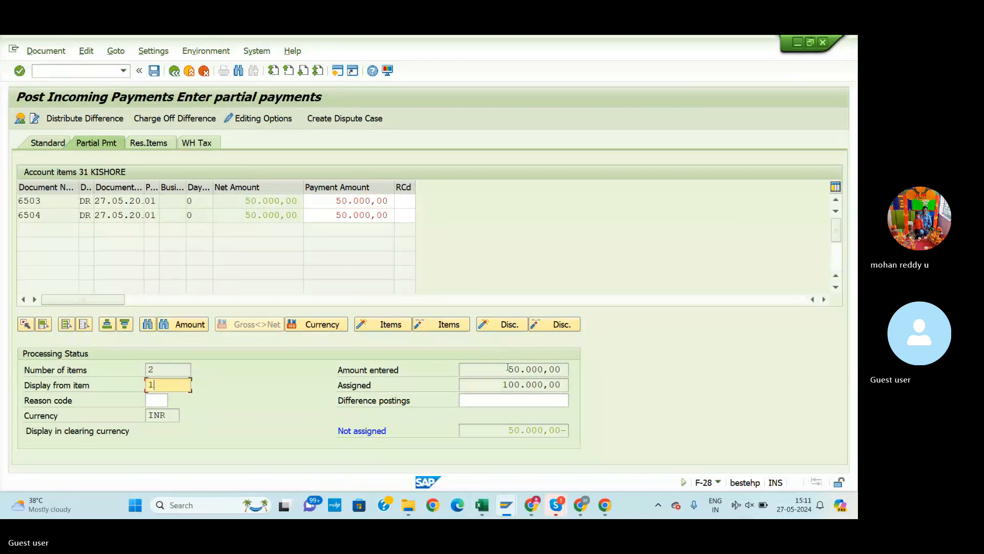
# Review items 6503 and 6504 in the discount and partial payment views, then return to the overview
pyautogui.click(49, 147)
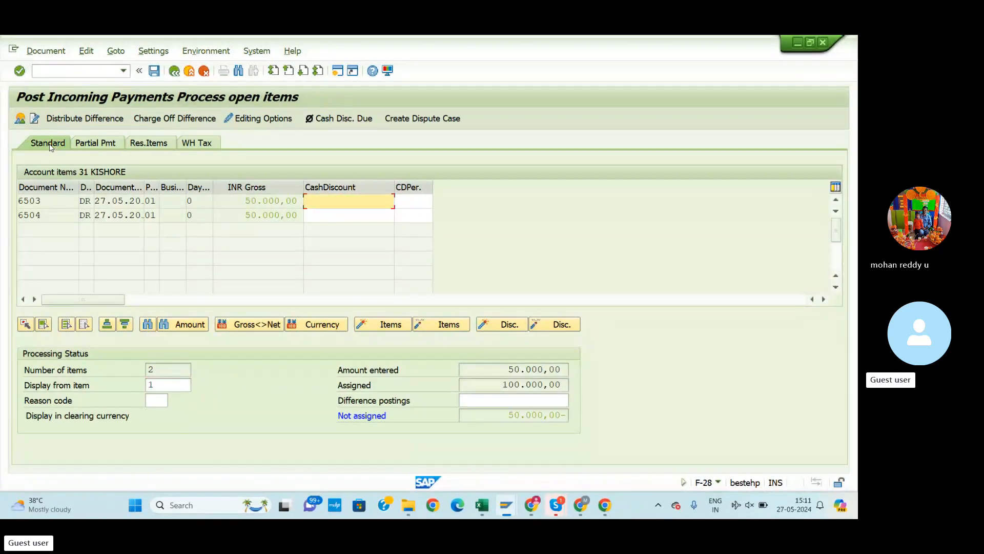
pyautogui.click(257, 201)
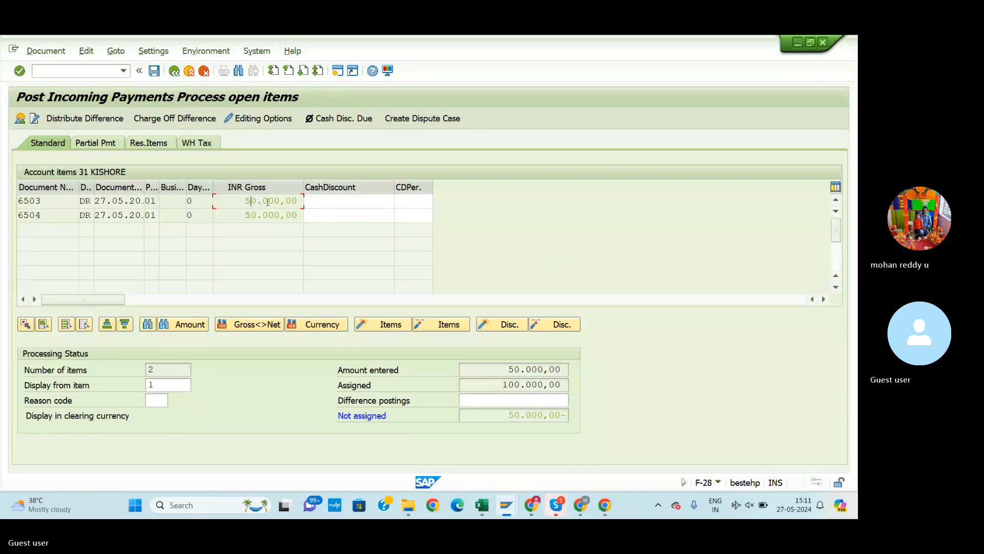
pyautogui.click(333, 200)
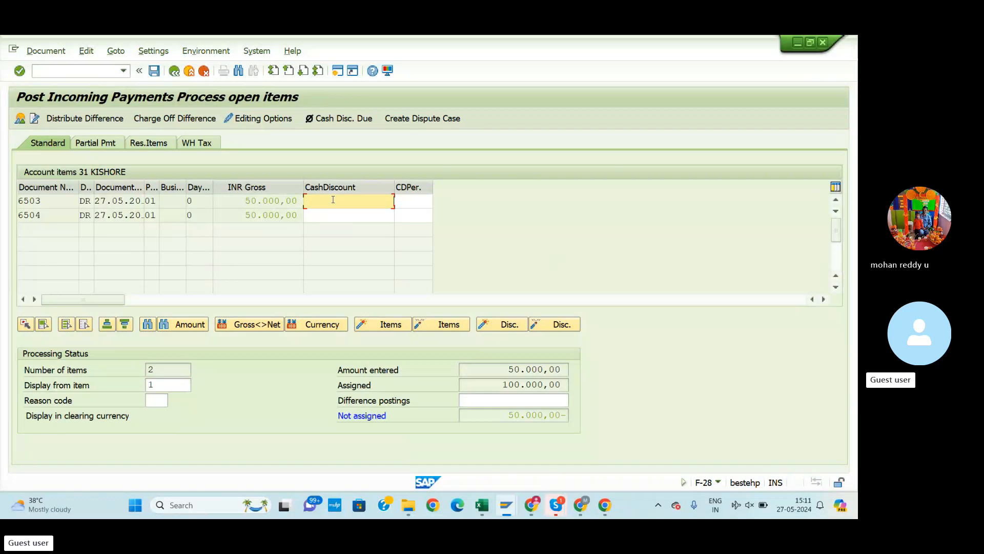
pyautogui.click(95, 142)
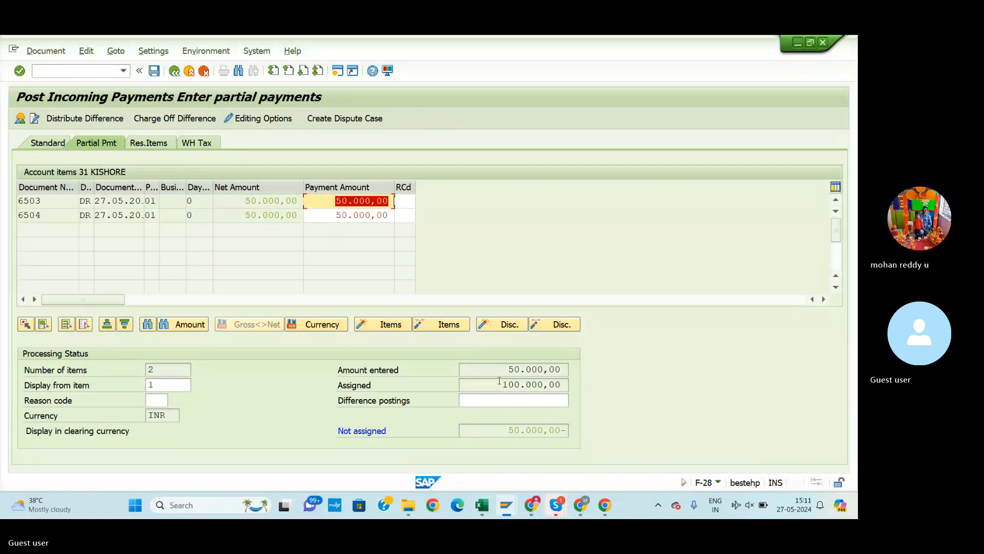
pyautogui.click(508, 400)
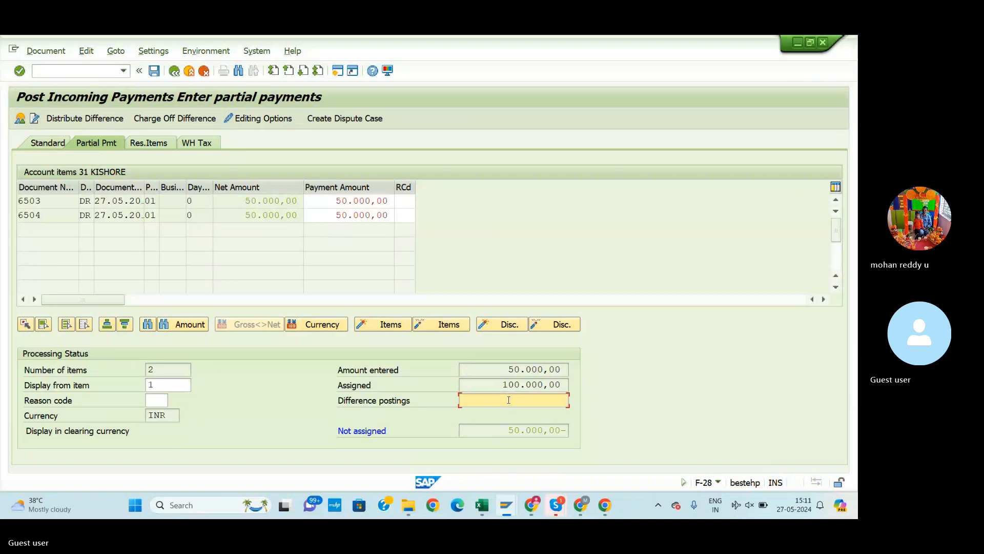
pyautogui.click(518, 430)
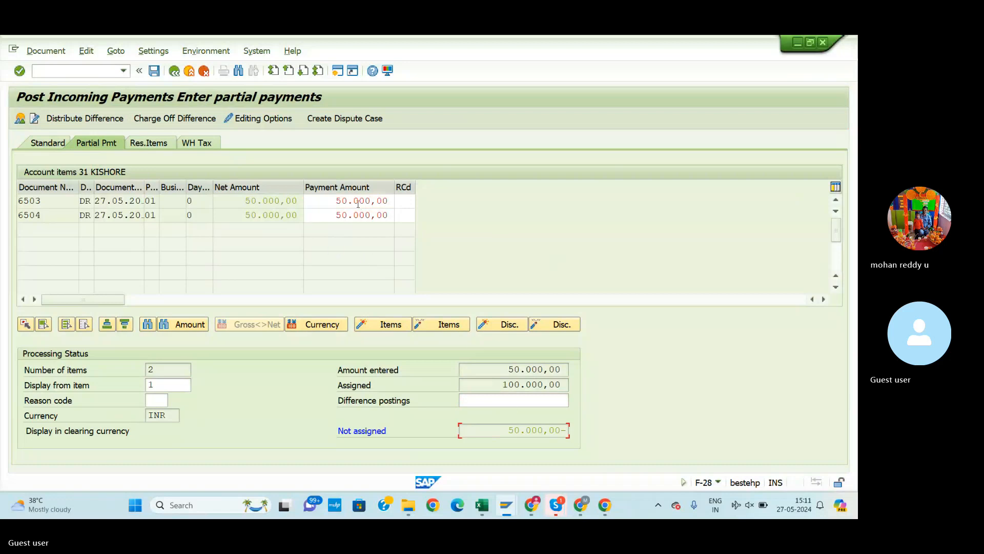
pyautogui.click(331, 201)
pyautogui.click(332, 214)
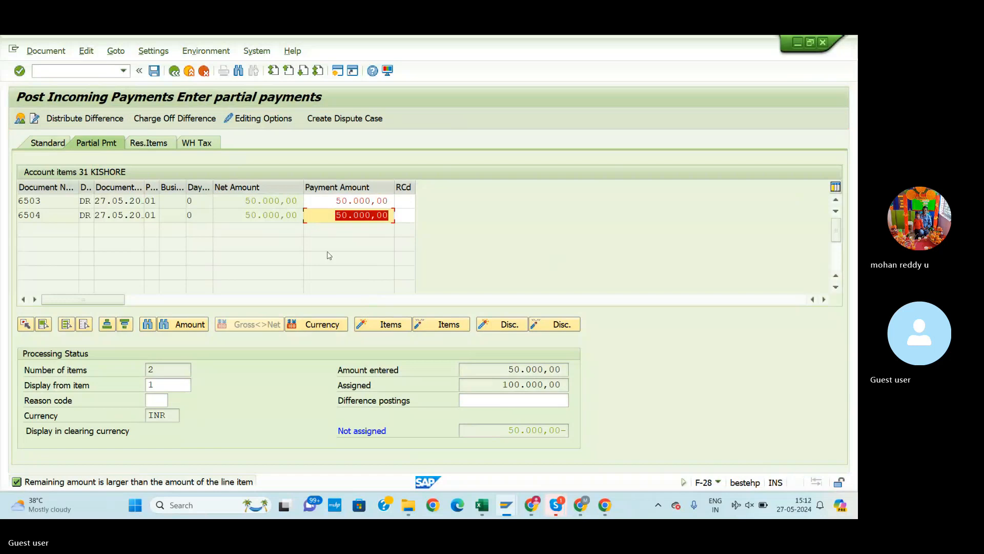
pyautogui.doubleClick(506, 370)
pyautogui.click(508, 370)
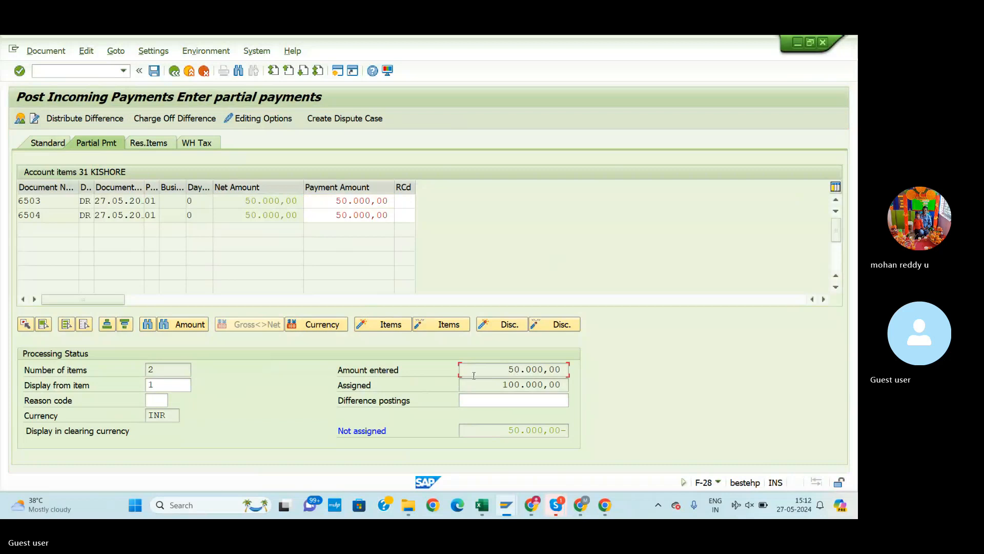
pyautogui.click(179, 73)
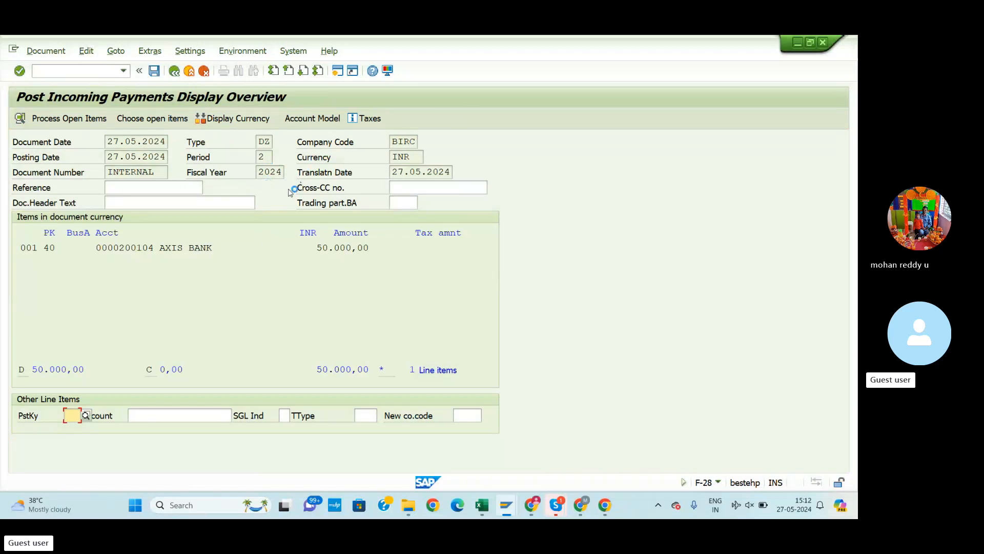
# Discard the unfinished payment and re-enter document date 27.05.2024 with bank account 200104
pyautogui.click(175, 71)
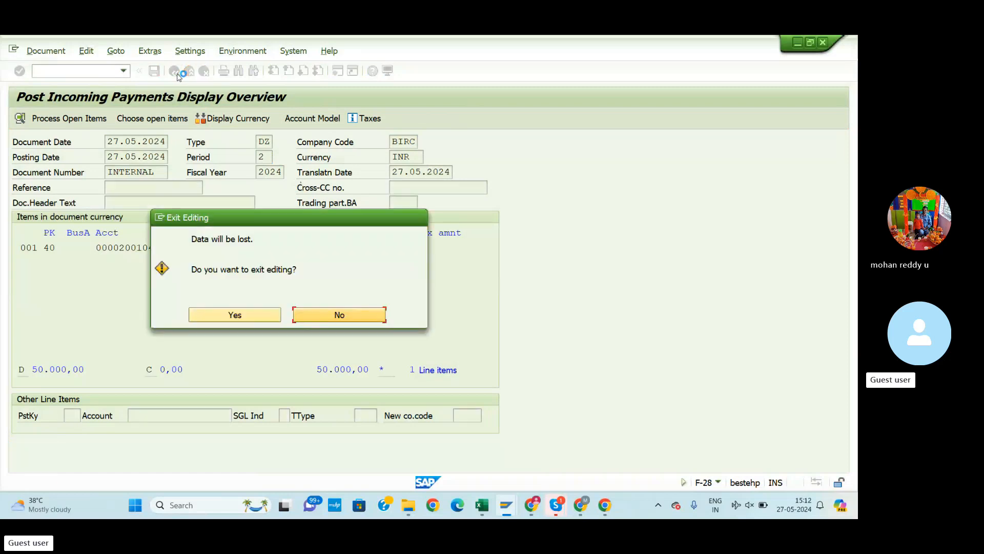
pyautogui.click(258, 316)
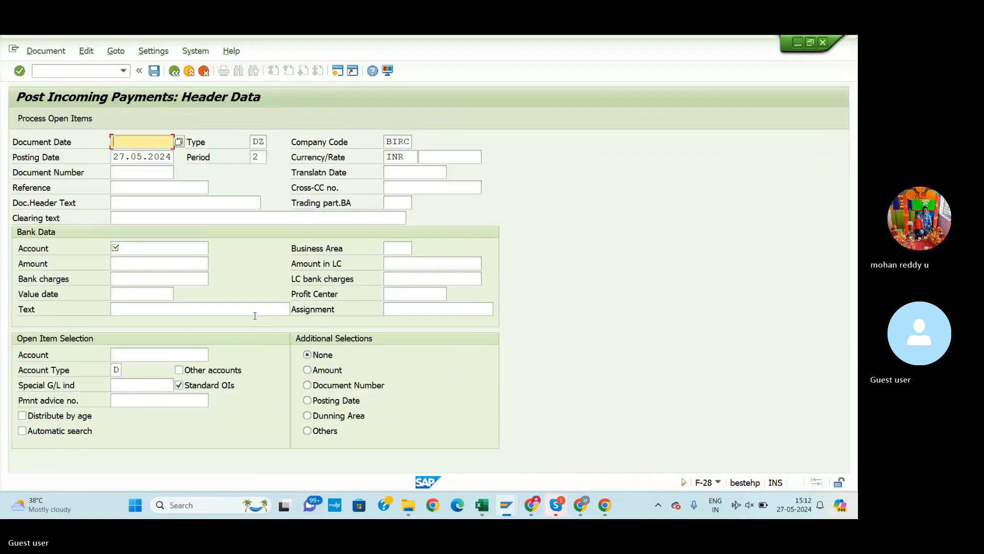
pyautogui.click(178, 141)
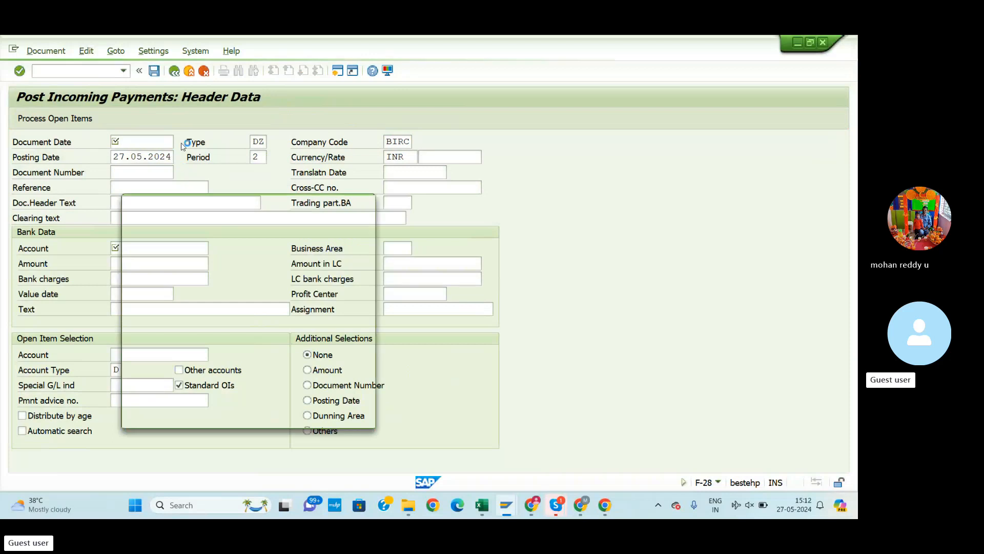
pyautogui.click(348, 416)
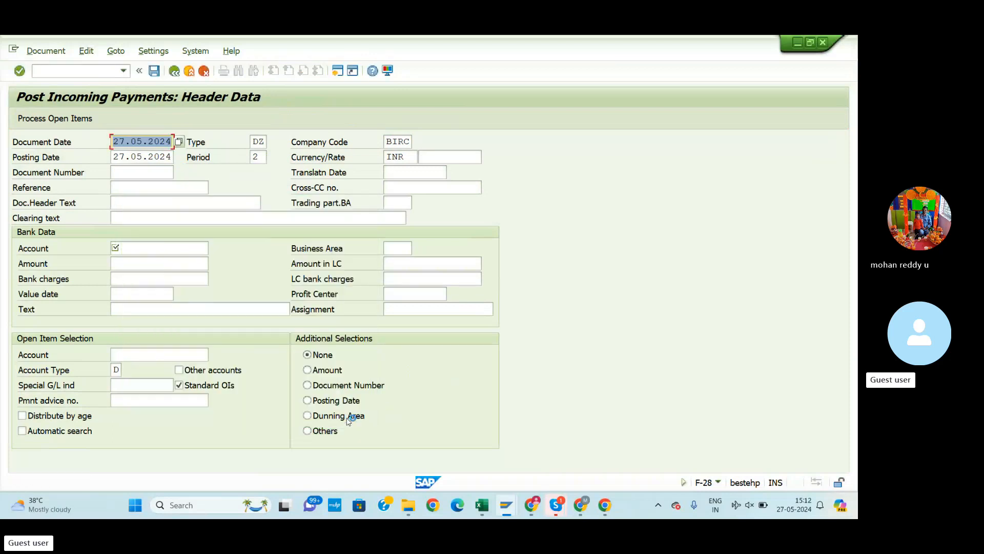
pyautogui.click(164, 250)
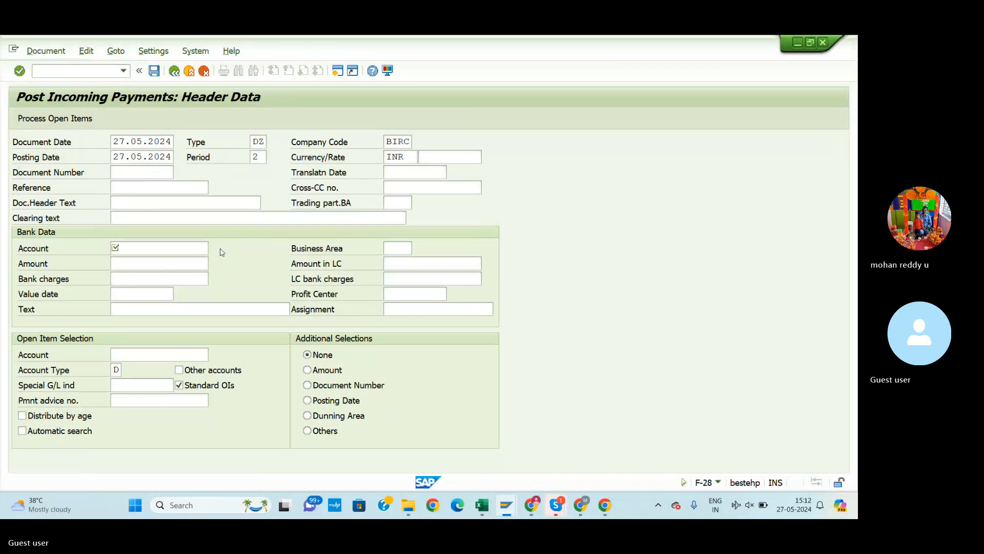
pyautogui.press('F4')
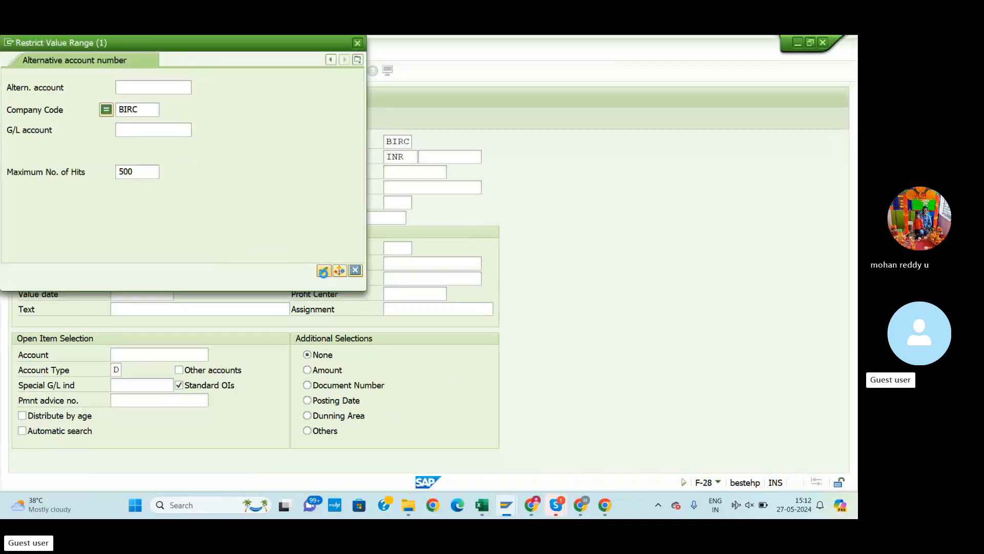
pyautogui.click(323, 271)
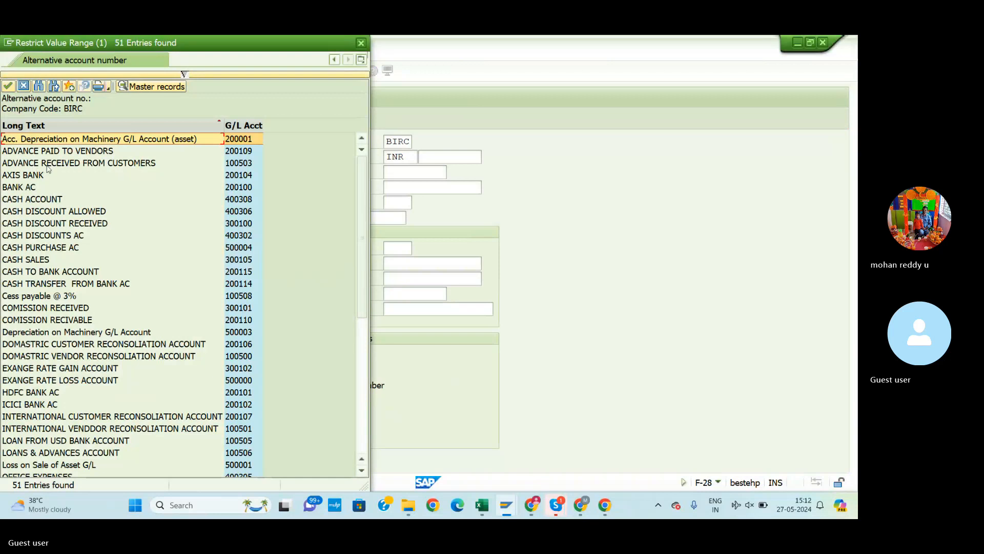
pyautogui.click(28, 175)
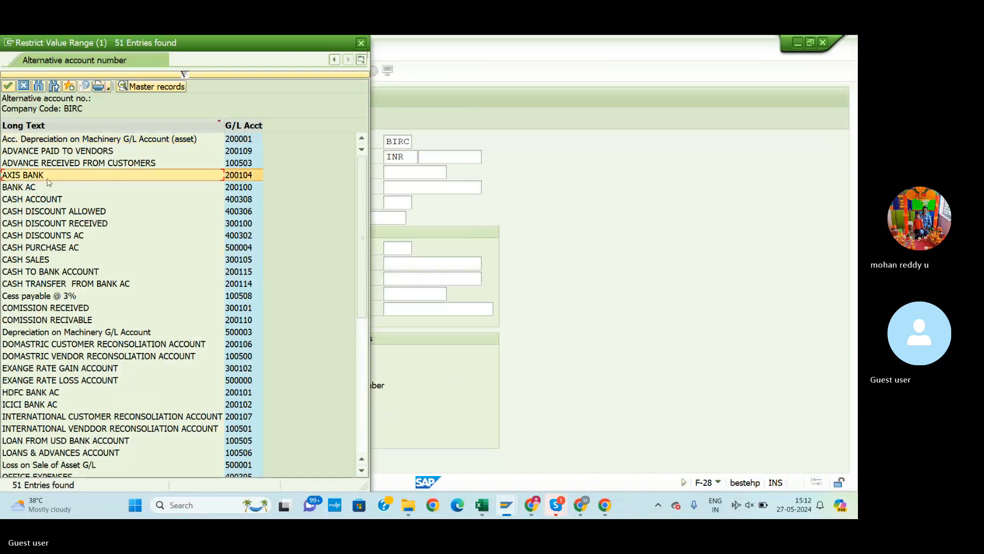
pyautogui.click(7, 84)
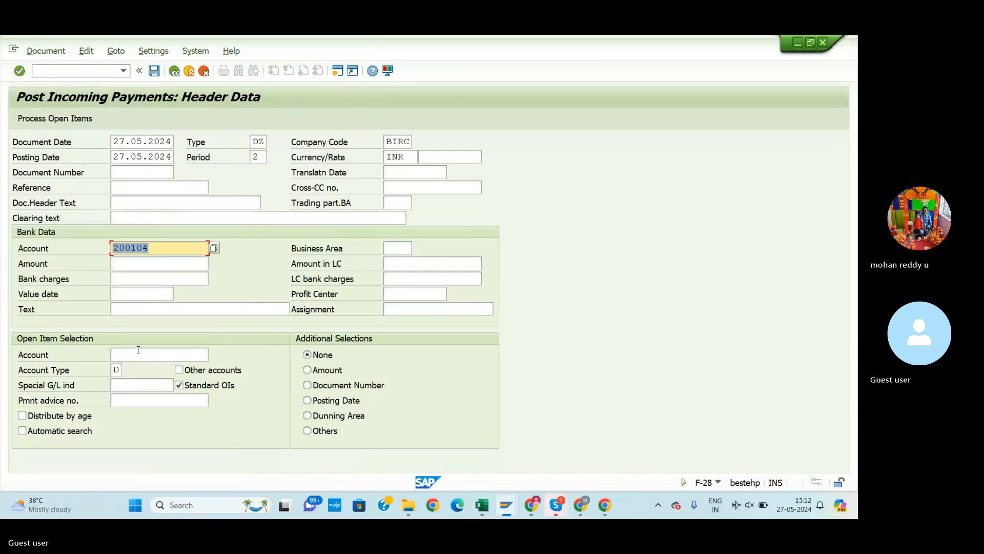
# Add text 'customer invoice cleaing', customer 31 and amount 100.000, then load the open items
pyautogui.click(135, 310)
pyautogui.write('cus')
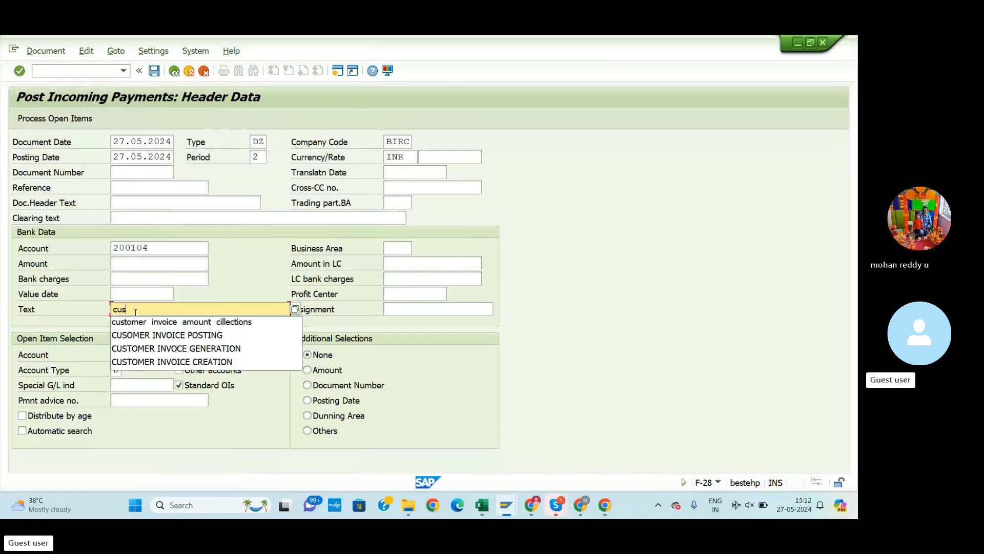
pyautogui.write('tomer inv')
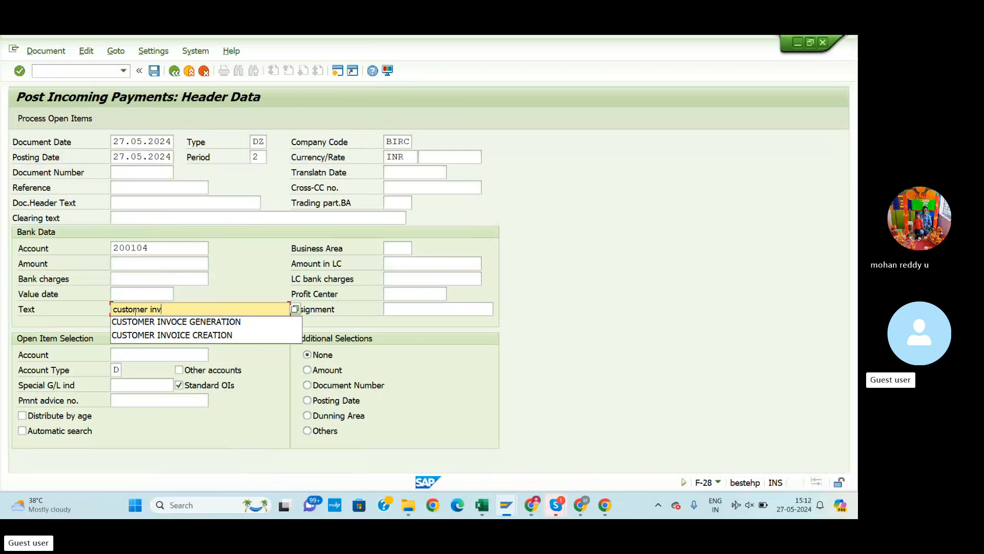
pyautogui.write('oice clea')
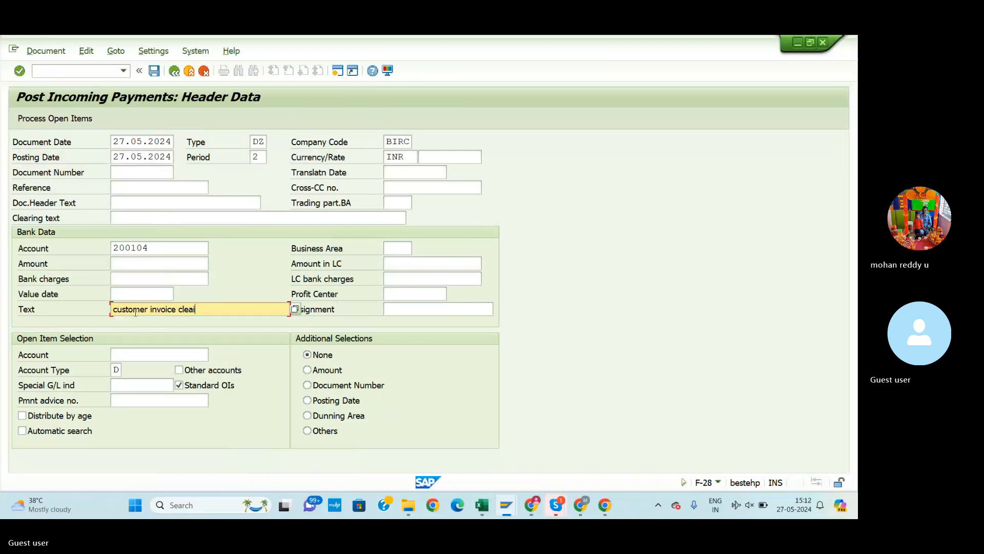
pyautogui.write('ing')
pyautogui.click(141, 359)
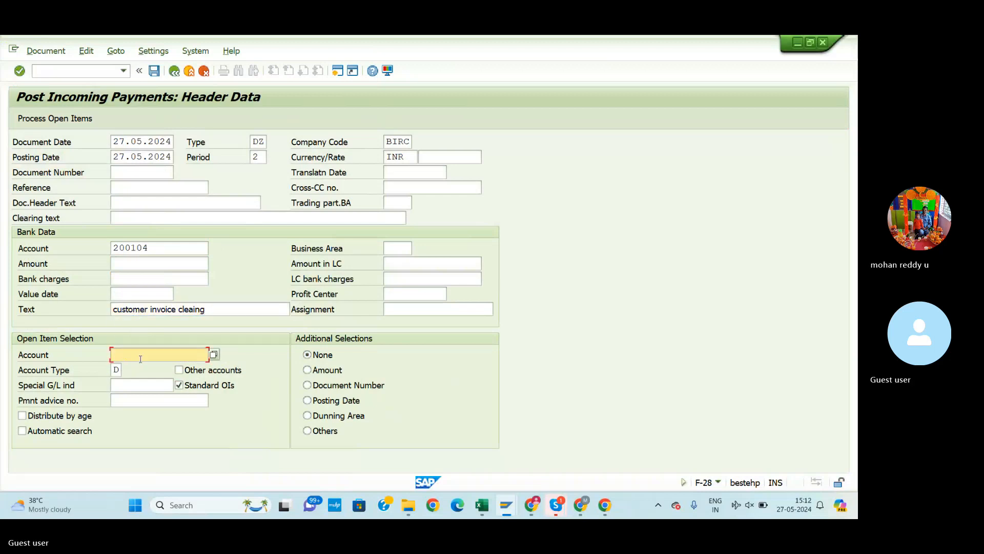
pyautogui.click(214, 355)
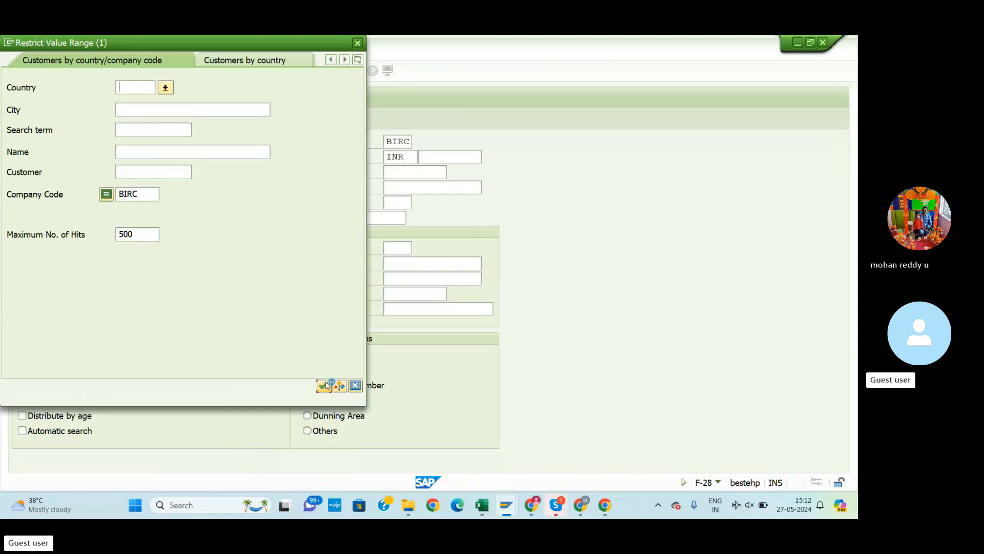
pyautogui.click(323, 388)
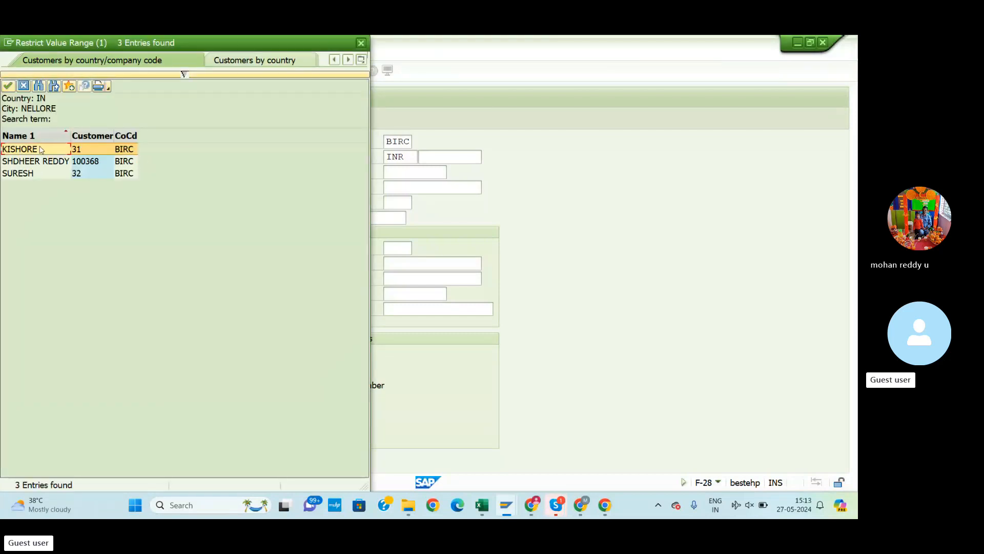
pyautogui.click(7, 88)
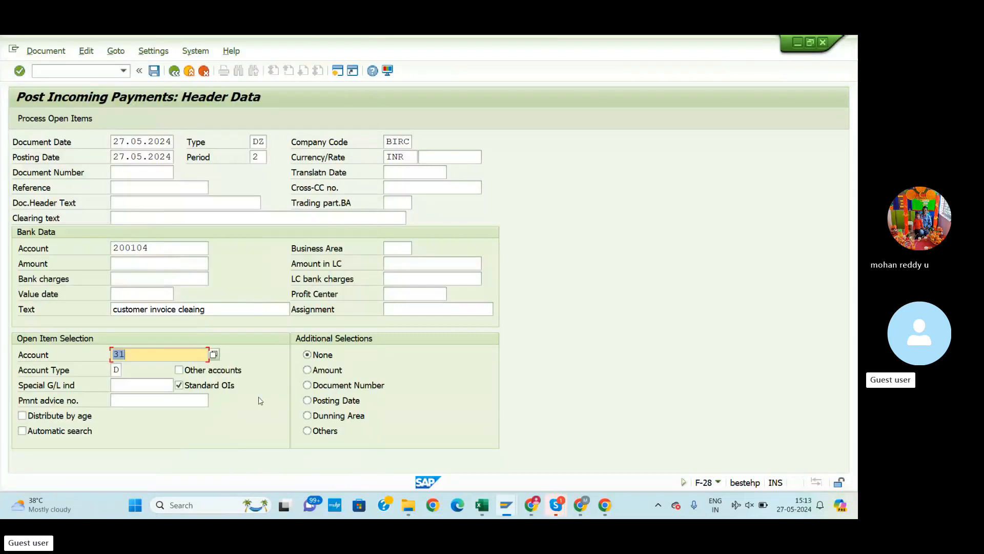
pyautogui.press('Return')
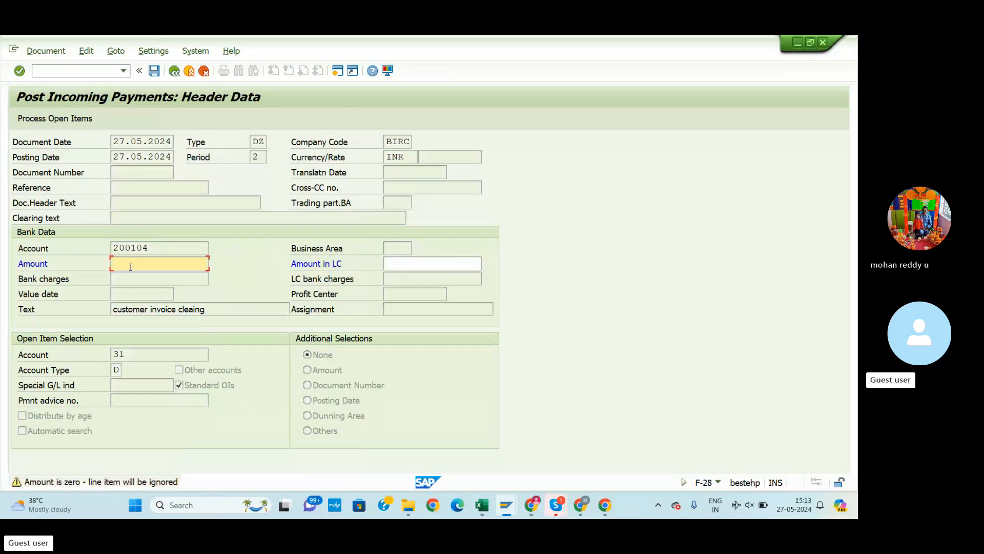
pyautogui.write('100.')
pyautogui.write('00')
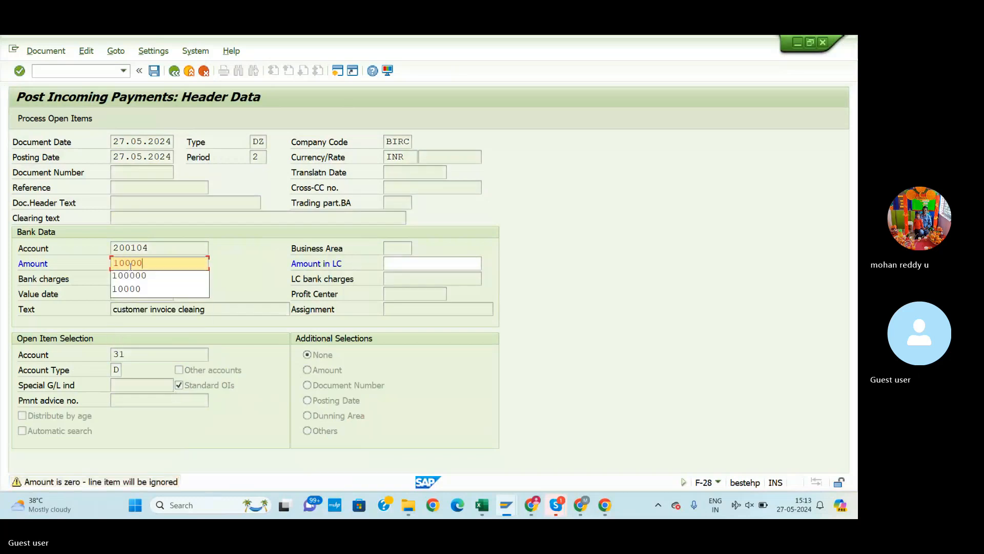
pyautogui.write('0')
pyautogui.press('Return')
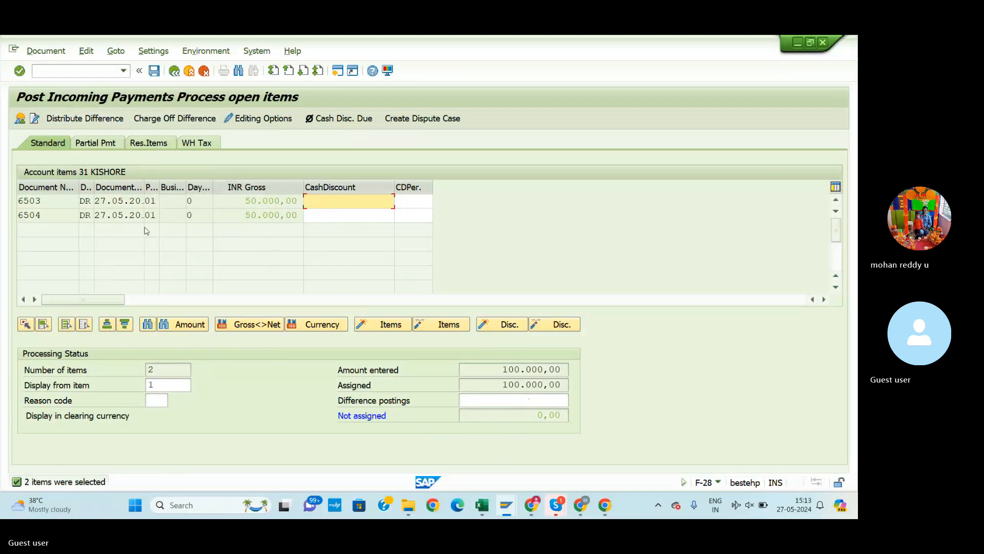
# Simulate the payment posting, then bring up the Excel posting-key sheet
pyautogui.click(45, 51)
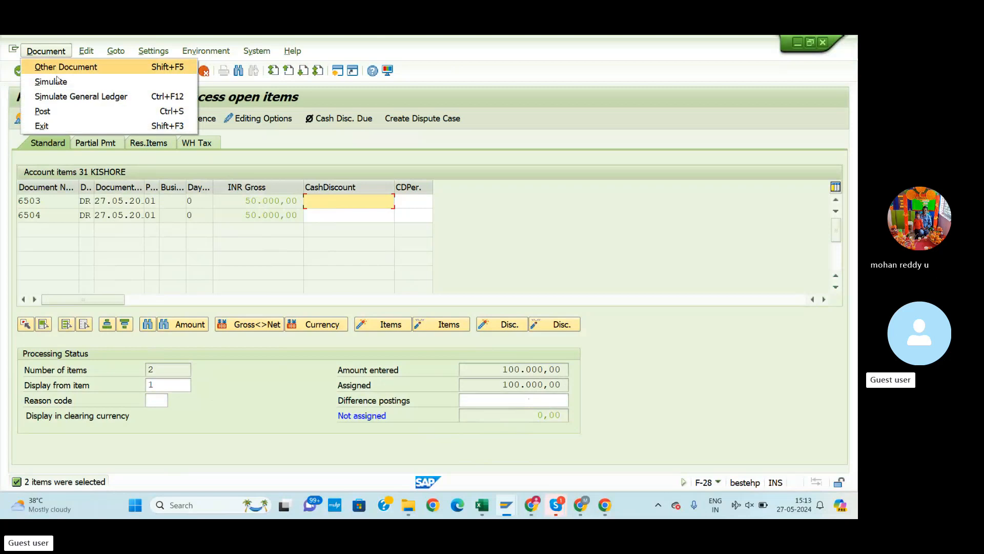
pyautogui.click(59, 82)
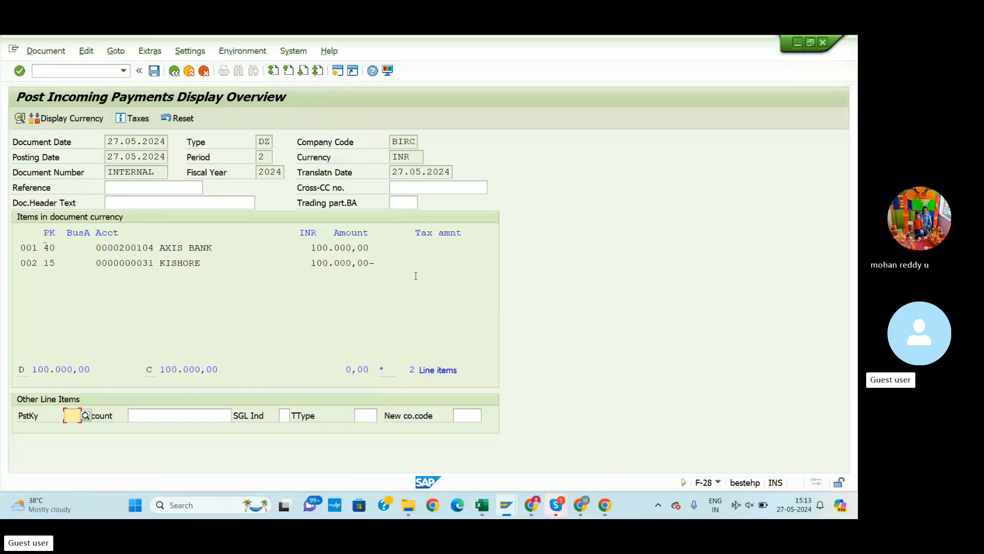
pyautogui.hotkey('alt', 'Tab')
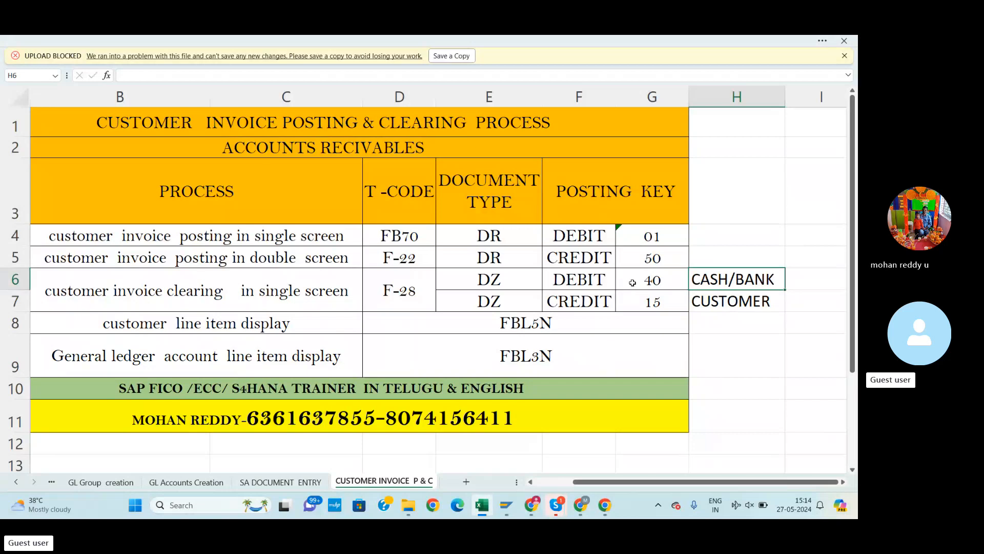
# Compare posting keys 40 and 15 in Excel against the balanced SAP payment overview
pyautogui.hotkey('alt', 'Tab')
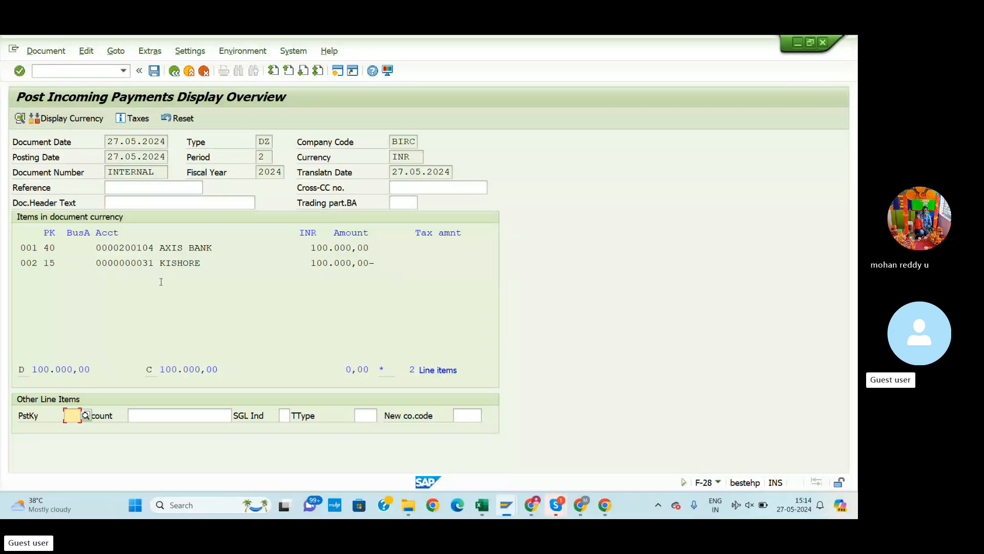
pyautogui.hotkey('alt', 'Tab')
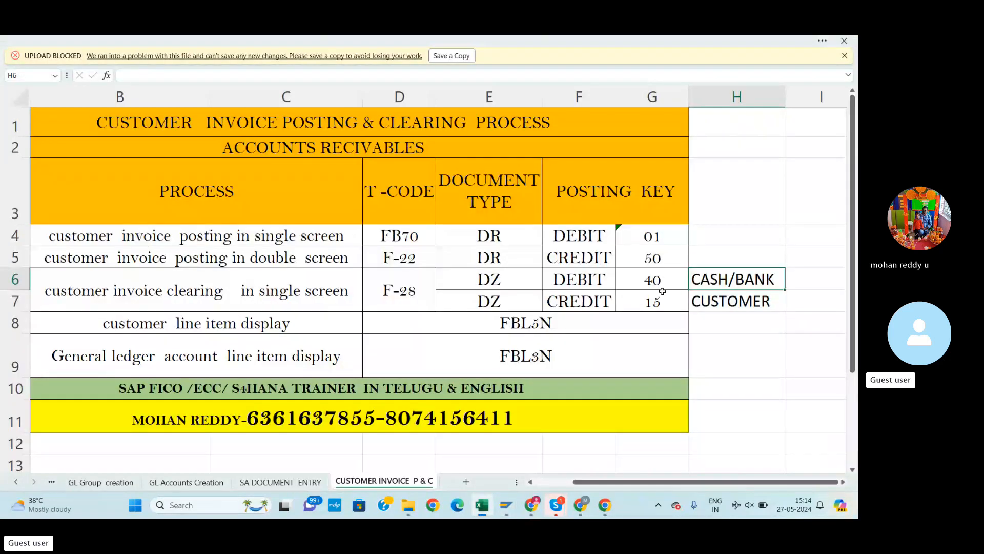
pyautogui.press('alt')
pyautogui.hotkey('alt', 'Tab')
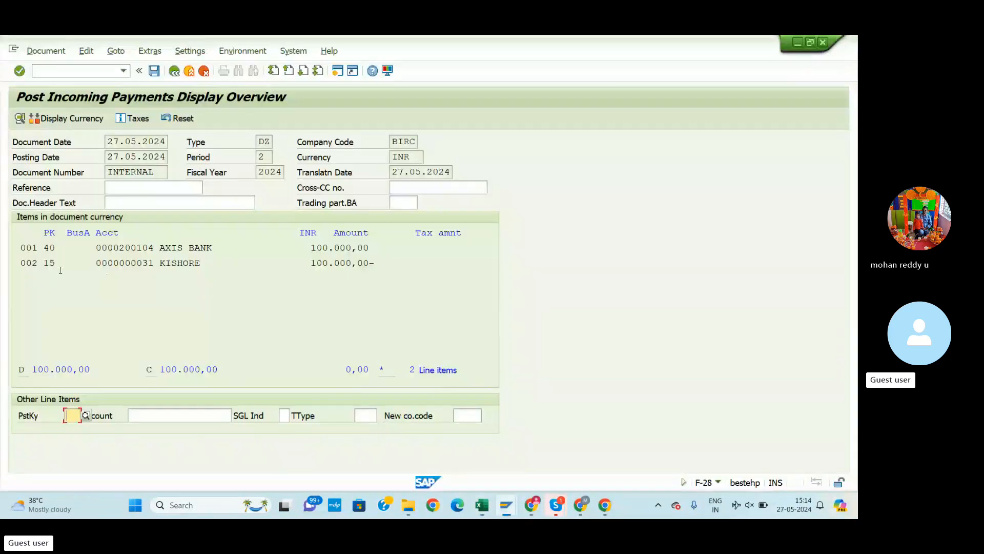
pyautogui.hotkey('alt', 'Tab')
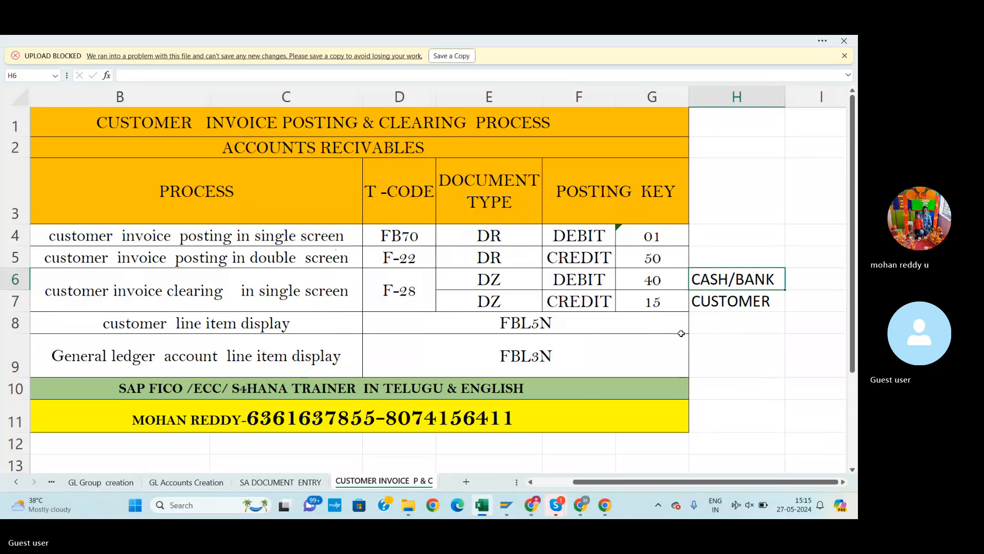
pyautogui.hotkey('alt', 'Tab')
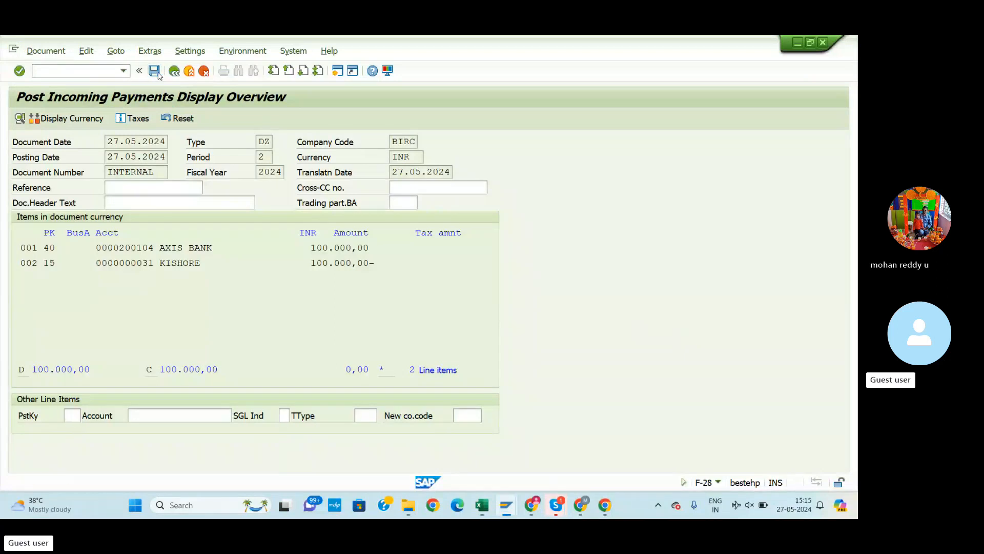
# Post the clearing payment as document 9001, then return to the Excel workbook
pyautogui.click(156, 72)
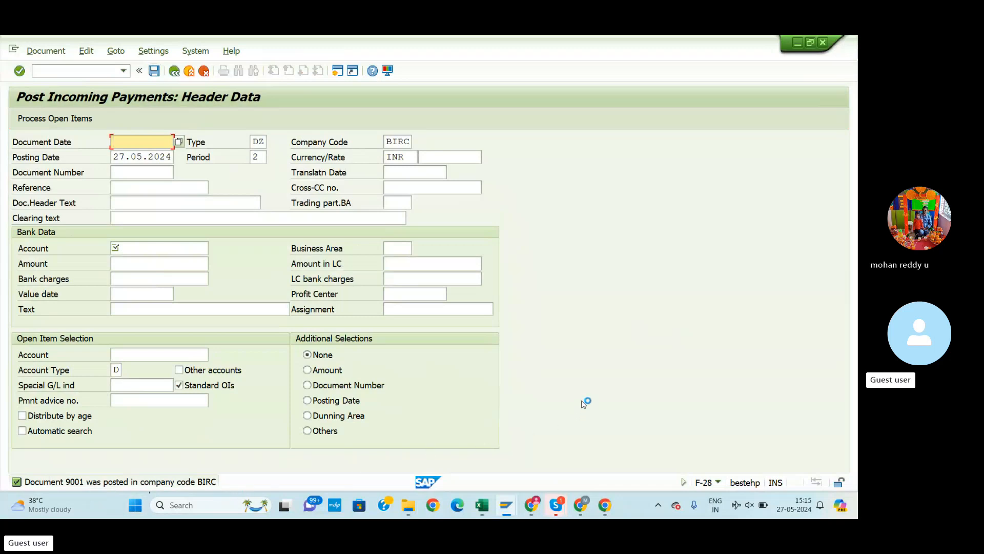
pyautogui.hotkey('alt', 'Tab')
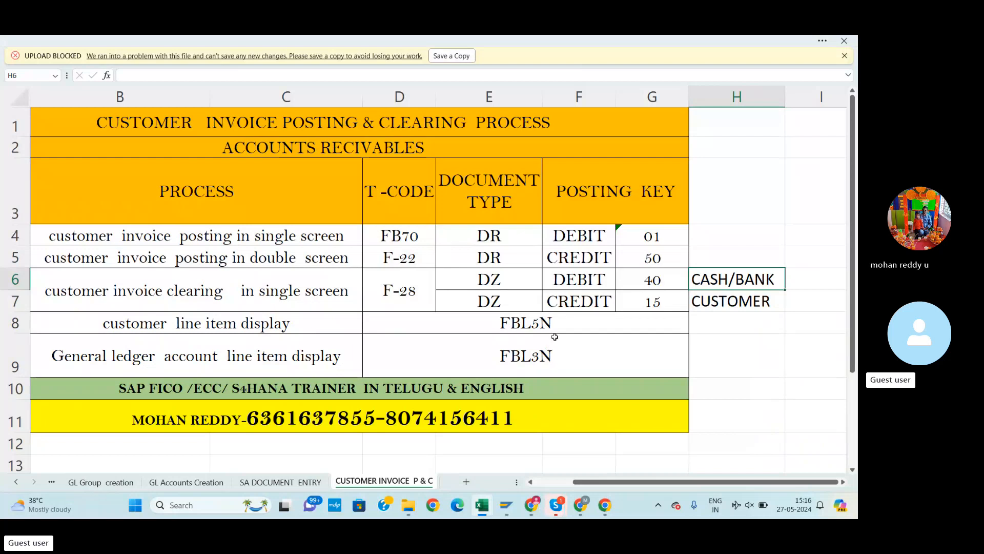
# Select the FBL5N code in Excel cell D8, then return to the SAP Post Incoming Payments screen
pyautogui.click(564, 324)
pyautogui.doubleClick(563, 324)
pyautogui.moveTo(563, 324); pyautogui.dragTo(499, 323)
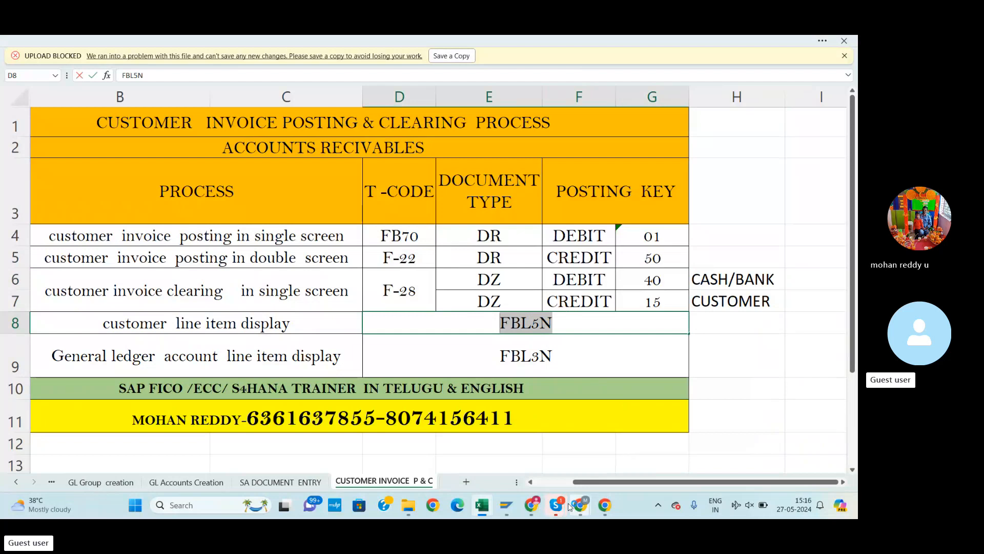
pyautogui.click(509, 509)
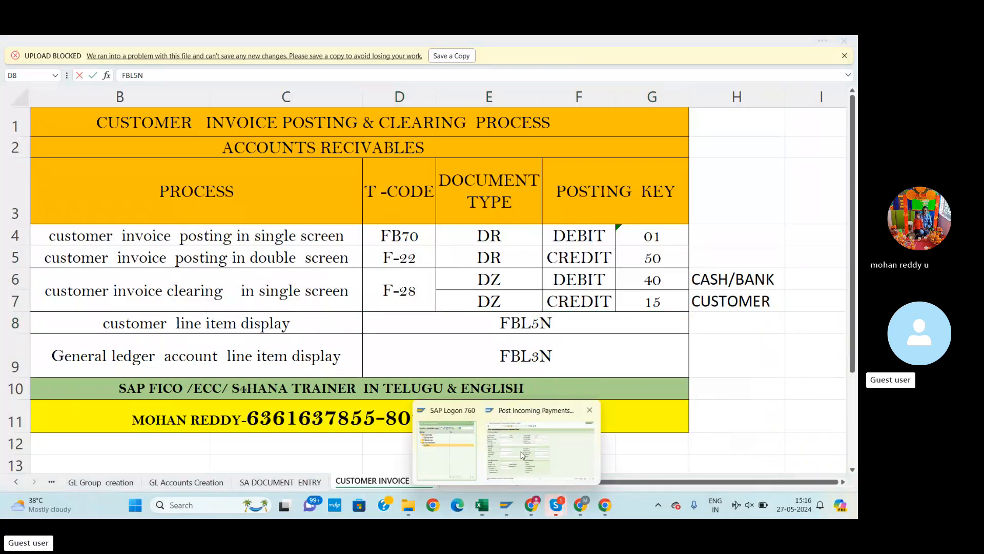
pyautogui.click(523, 454)
# Run FBL5N for company code BIRC customers with cleared items included
pyautogui.click(72, 74)
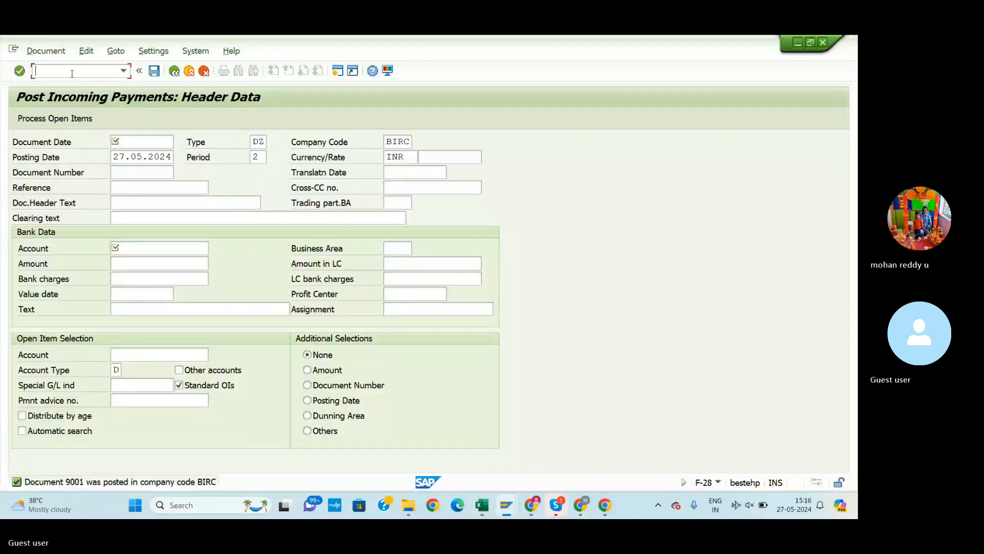
pyautogui.write('/n')
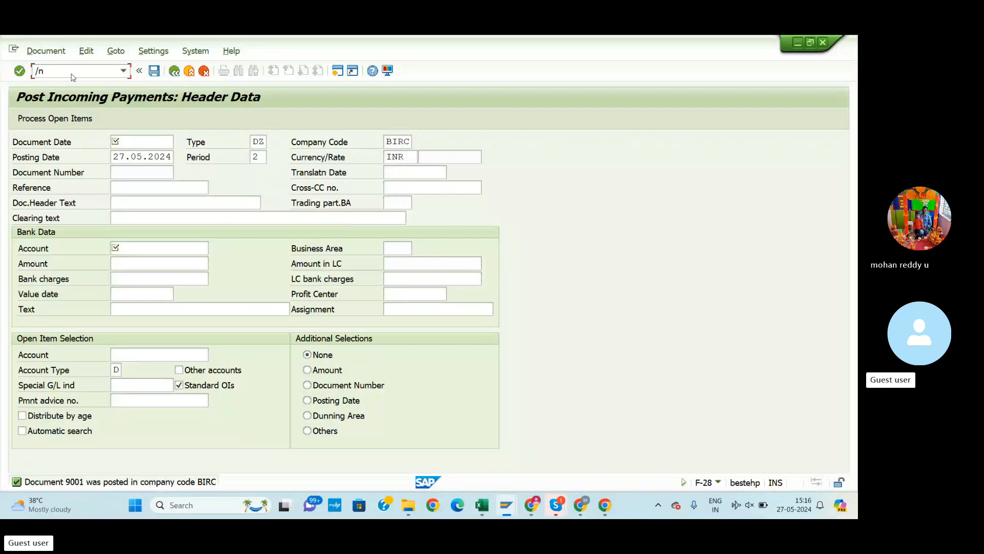
pyautogui.write('fbl5n')
pyautogui.press('Return')
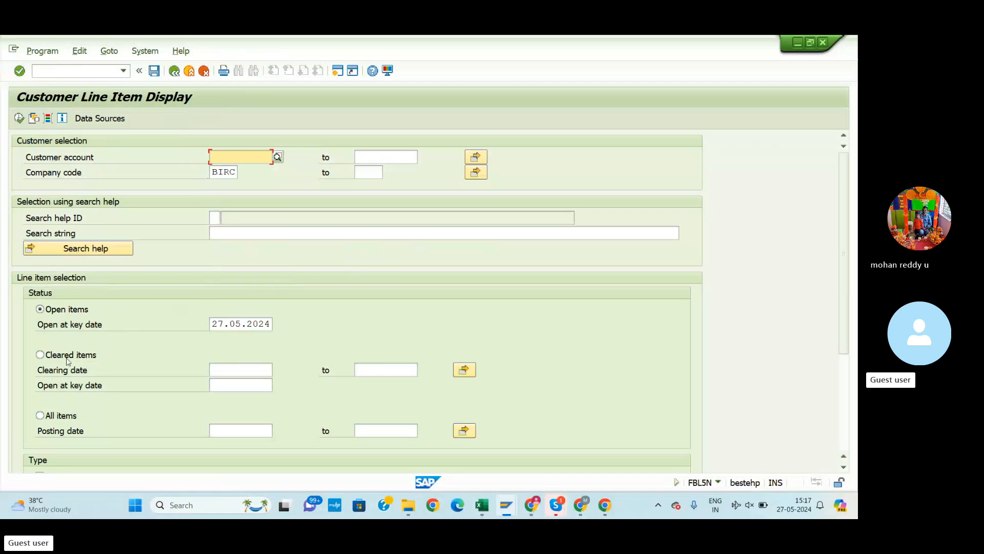
pyautogui.click(40, 354)
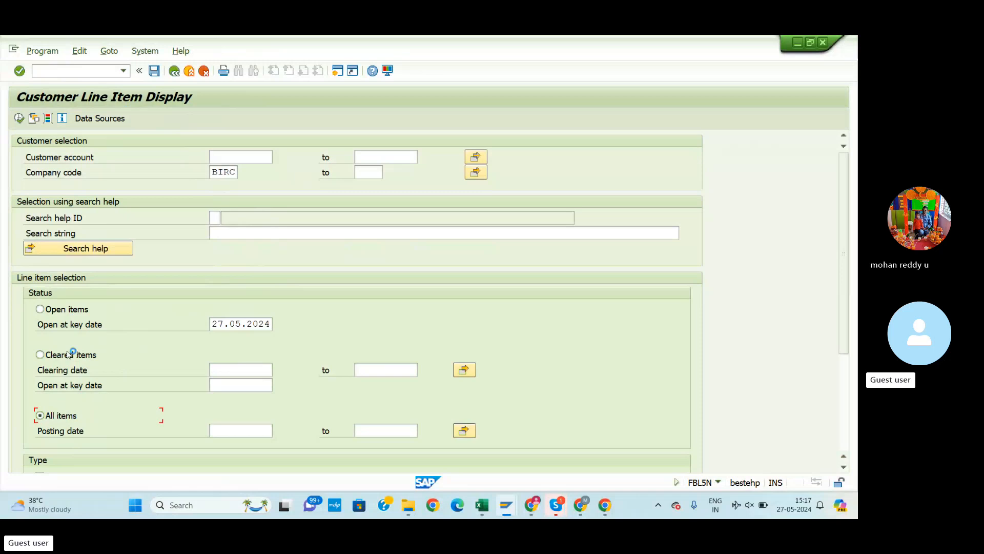
pyautogui.click(18, 118)
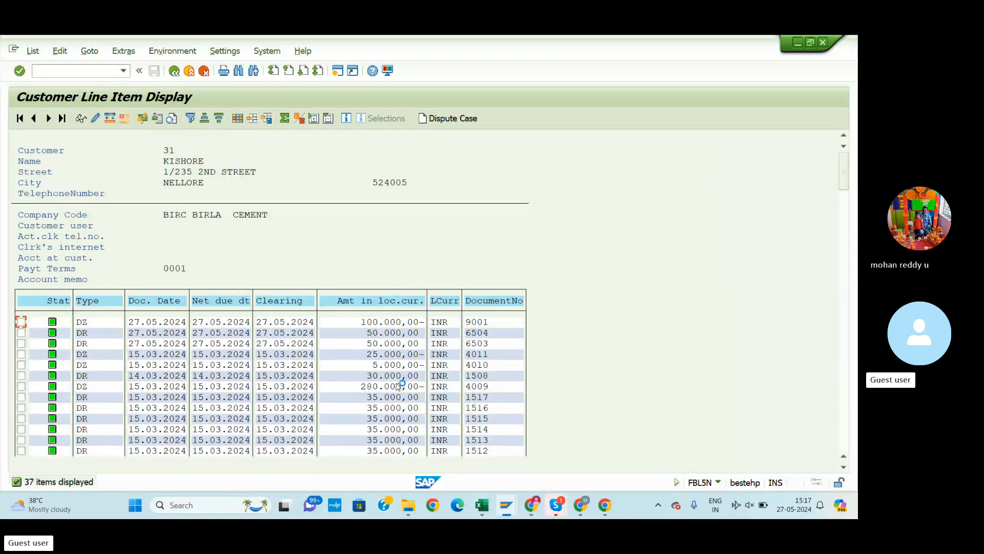
# Review the customer line items against the posting-key sheet, finding open invoices 6501 and 6502 totalling 60,000.00 INR
pyautogui.scroll(-2, 263, 334)
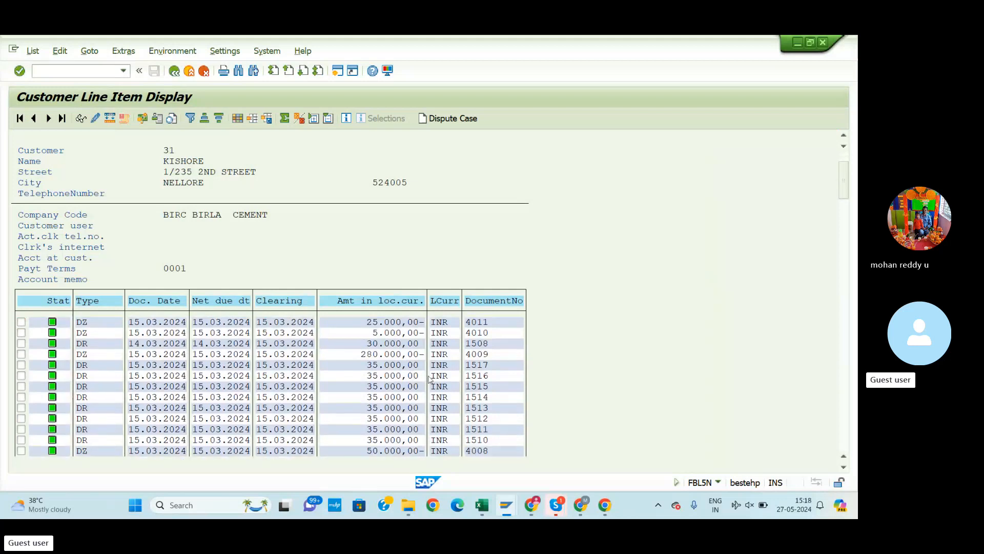
pyautogui.scroll(-1, 251, 396)
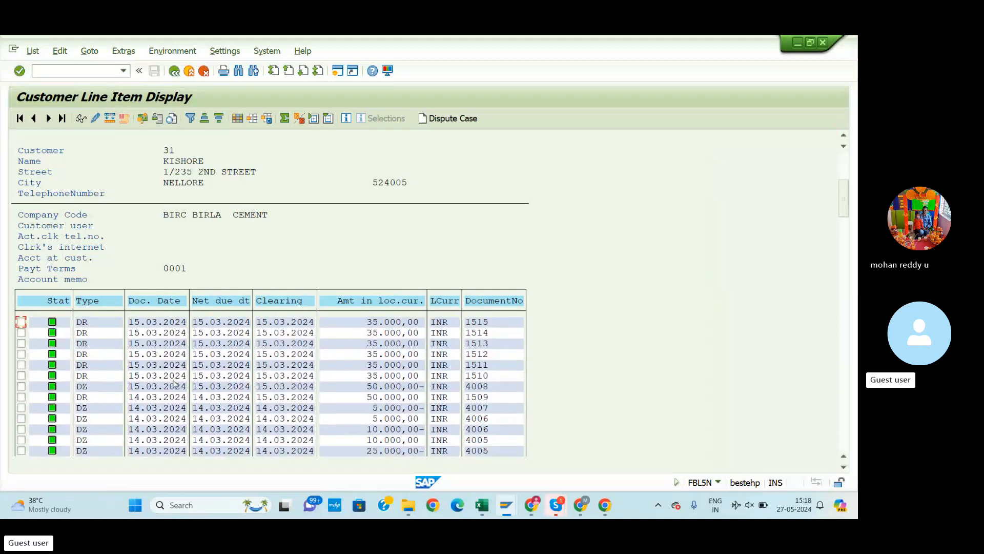
pyautogui.scroll(-2, 105, 341)
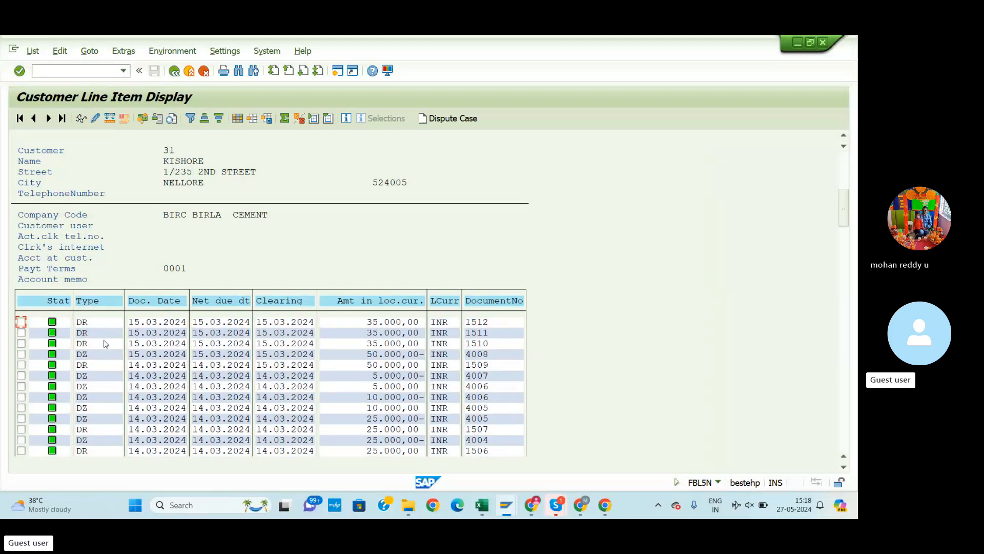
pyautogui.scroll(-1, 105, 343)
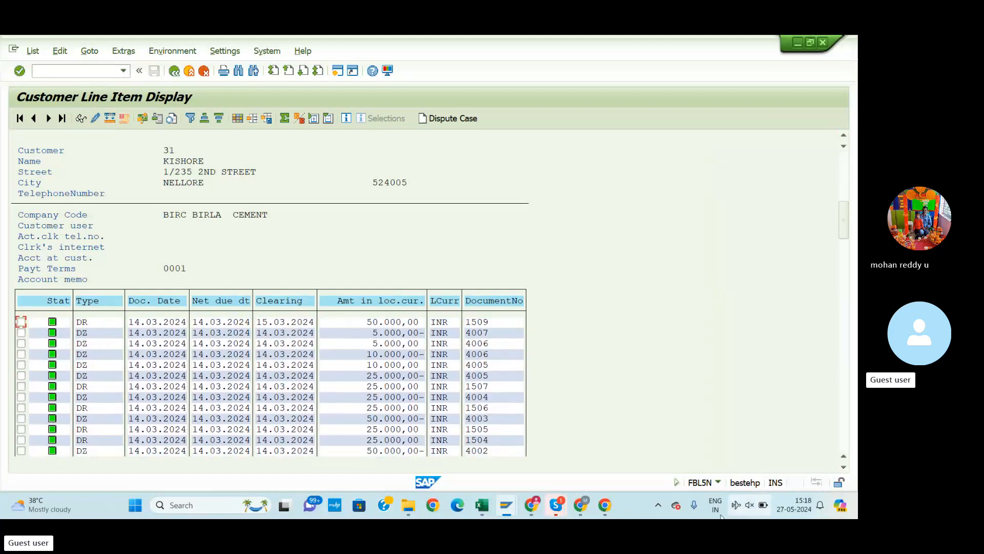
pyautogui.click(479, 507)
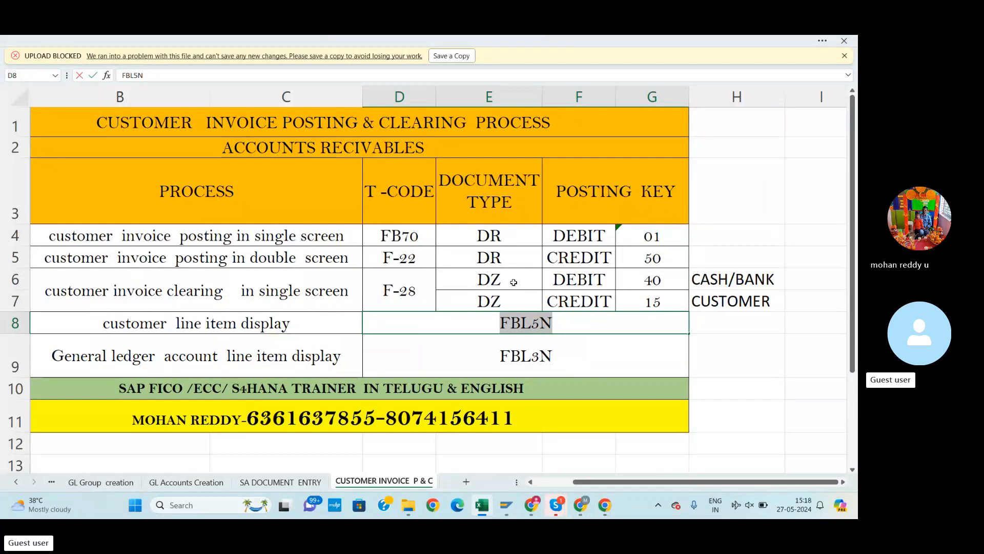
pyautogui.hotkey('alt', 'Tab')
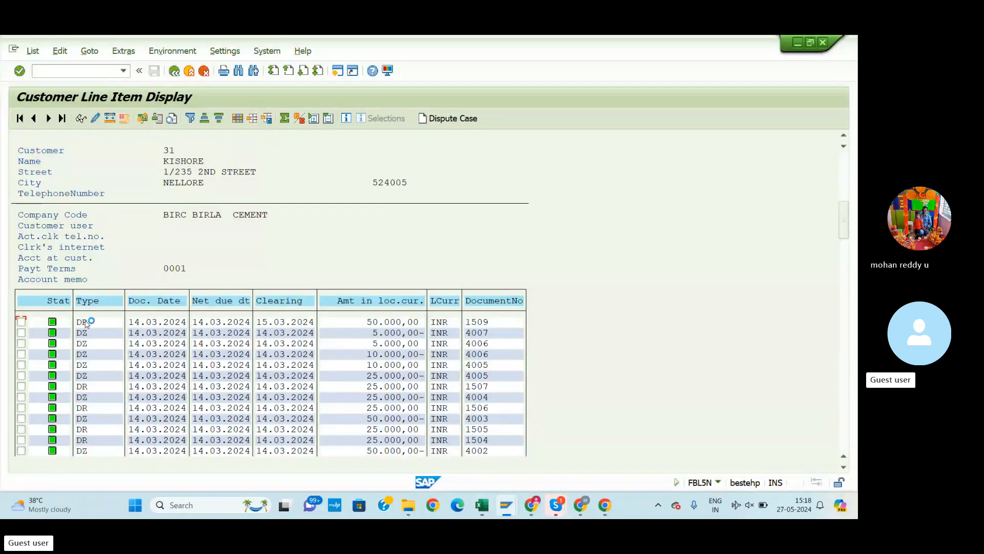
pyautogui.hotkey('alt', 'Tab')
pyautogui.hotkey('alt', 'Tab')
pyautogui.scroll(-1, 99, 379)
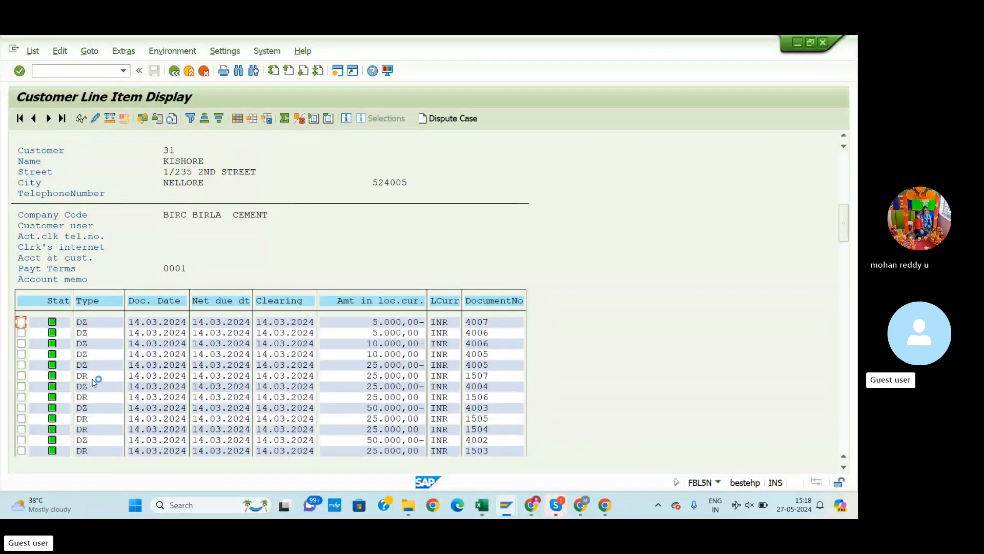
pyautogui.scroll(-6, 97, 387)
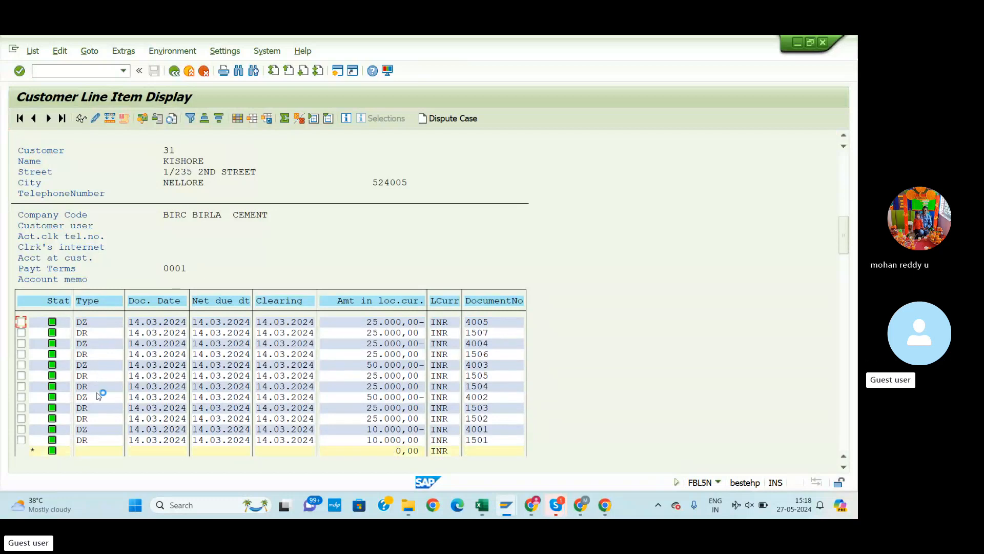
pyautogui.scroll(-3, 103, 394)
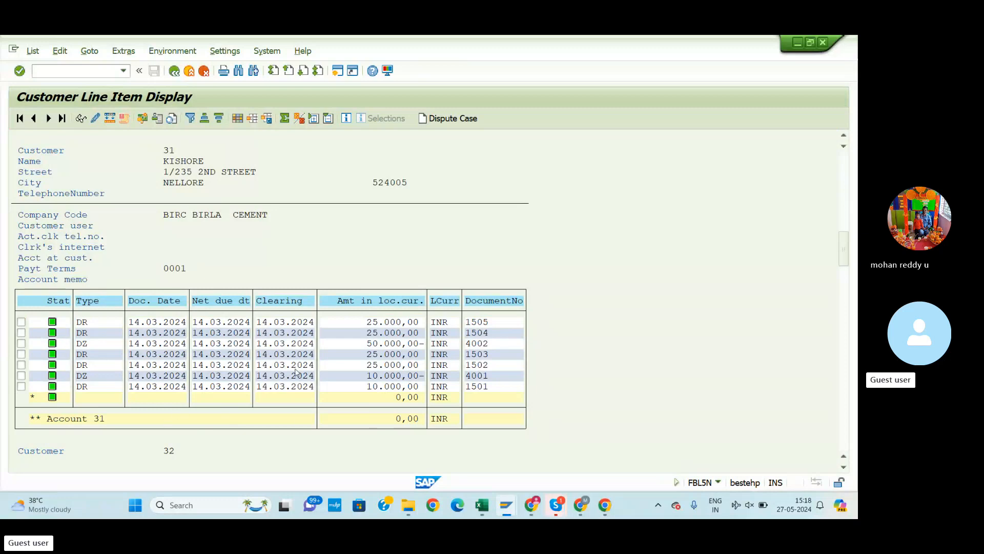
pyautogui.scroll(-5, 302, 376)
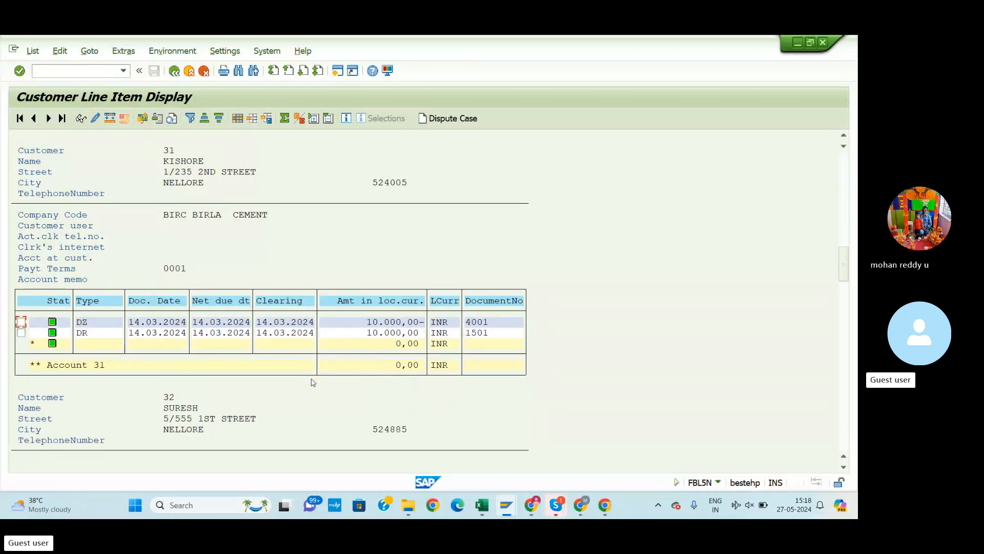
pyautogui.scroll(-7, 314, 382)
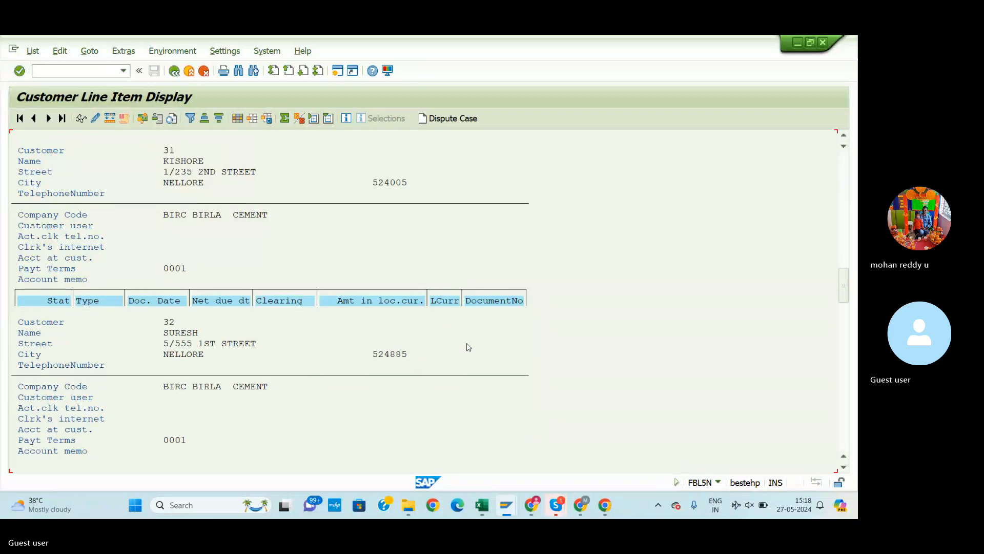
pyautogui.scroll(-6, 467, 354)
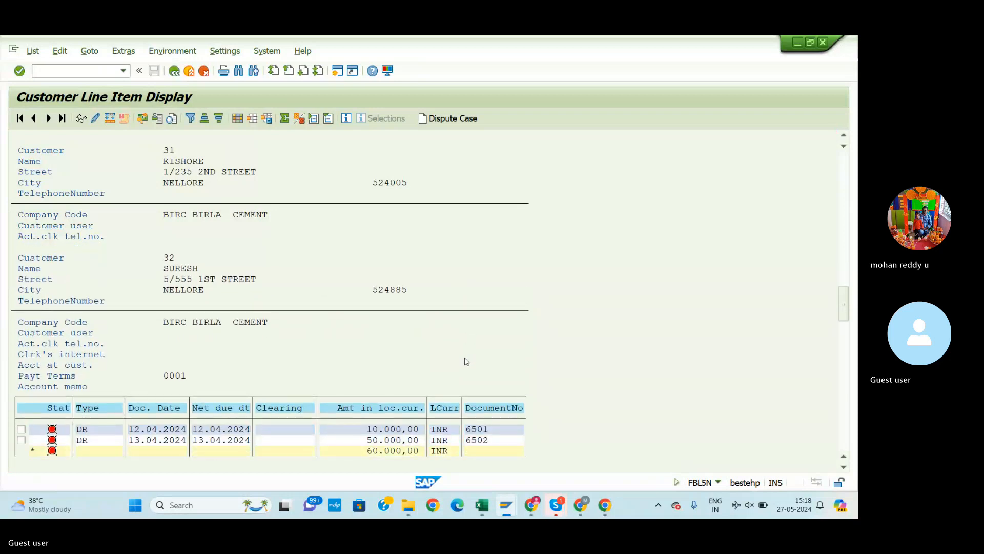
pyautogui.scroll(-6, 466, 362)
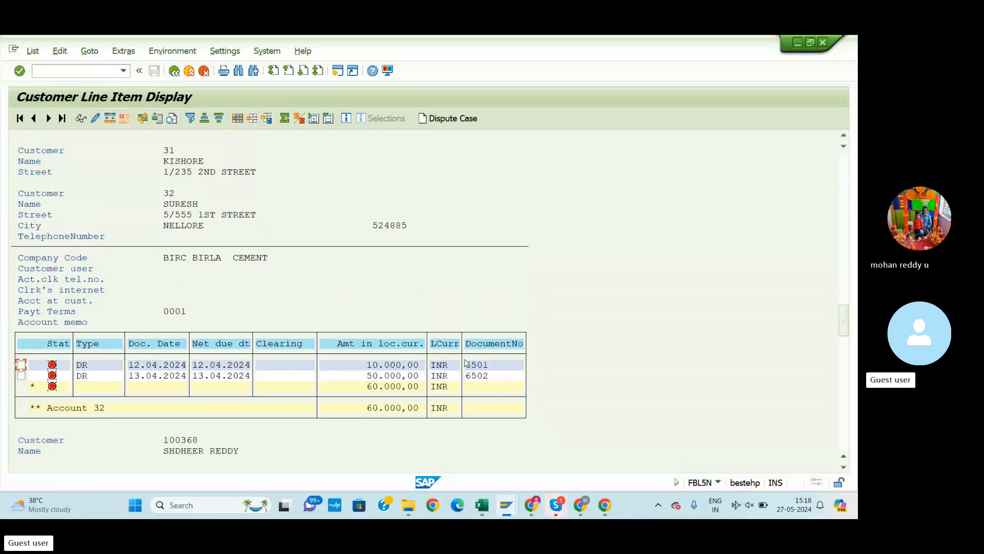
pyautogui.scroll(-5, 466, 363)
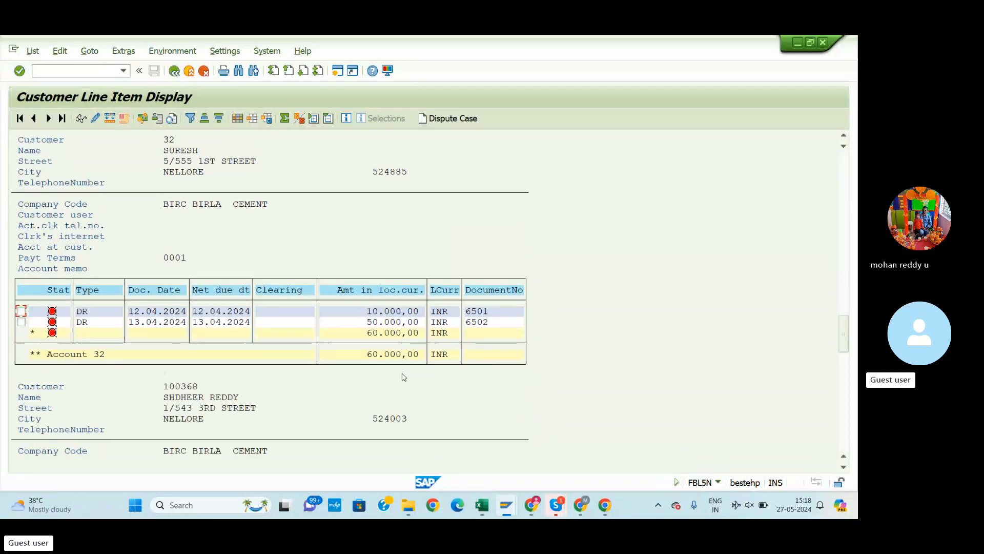
pyautogui.scroll(-1, 406, 376)
pyautogui.scroll(2, 420, 376)
pyautogui.scroll(-1, 420, 375)
pyautogui.scroll(2, 421, 380)
pyautogui.scroll(1, 422, 381)
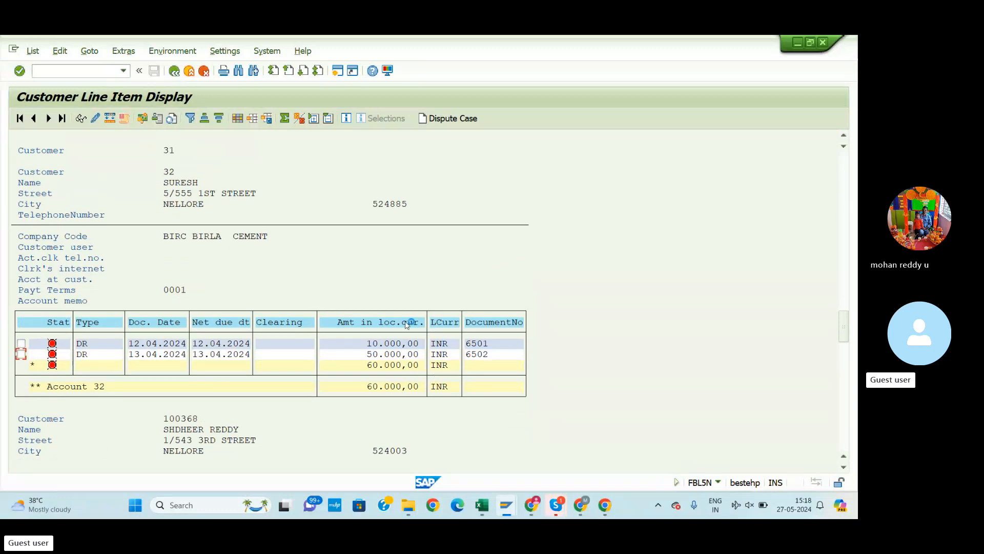
# Copy the FBL3N code from Excel cell D9 and return to SAP's command field
pyautogui.hotkey('alt', 'Tab')
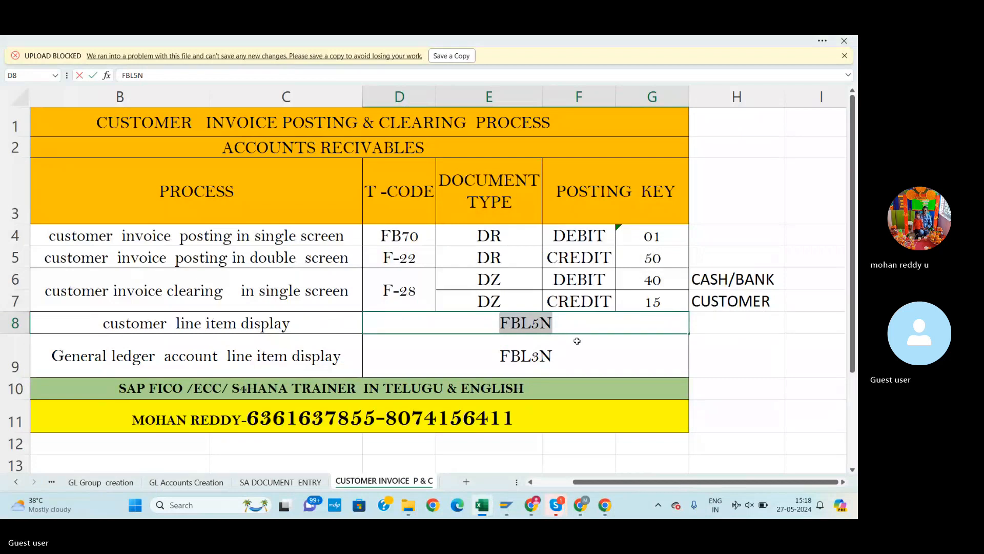
pyautogui.doubleClick(557, 357)
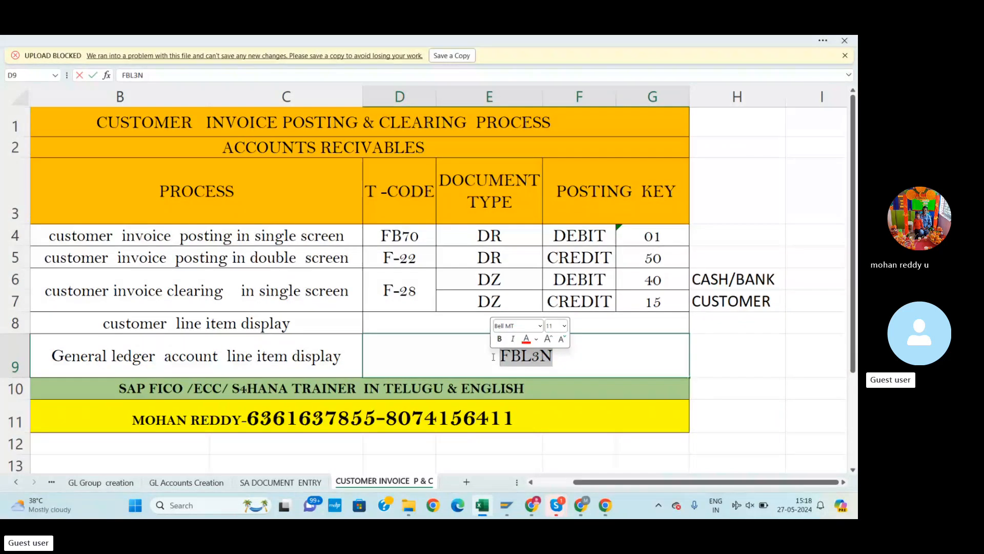
pyautogui.hotkey('ctrl', 'c')
pyautogui.hotkey('alt', 'Tab')
pyautogui.click(99, 70)
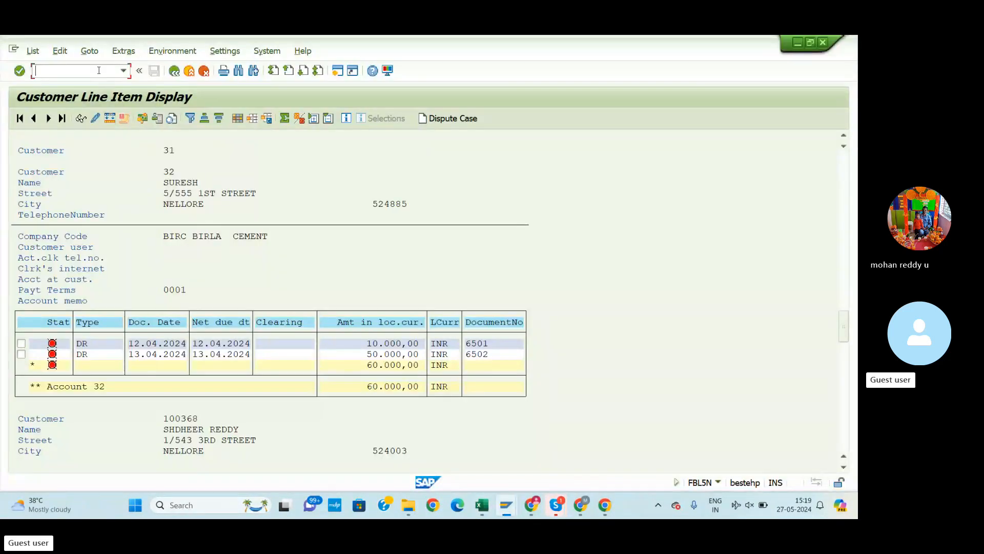
# Run FBL3N for BIRC with All items selected, listing 326 G/L line items
pyautogui.write('/n')
pyautogui.hotkey('ctrl', 'v')
pyautogui.press('Return')
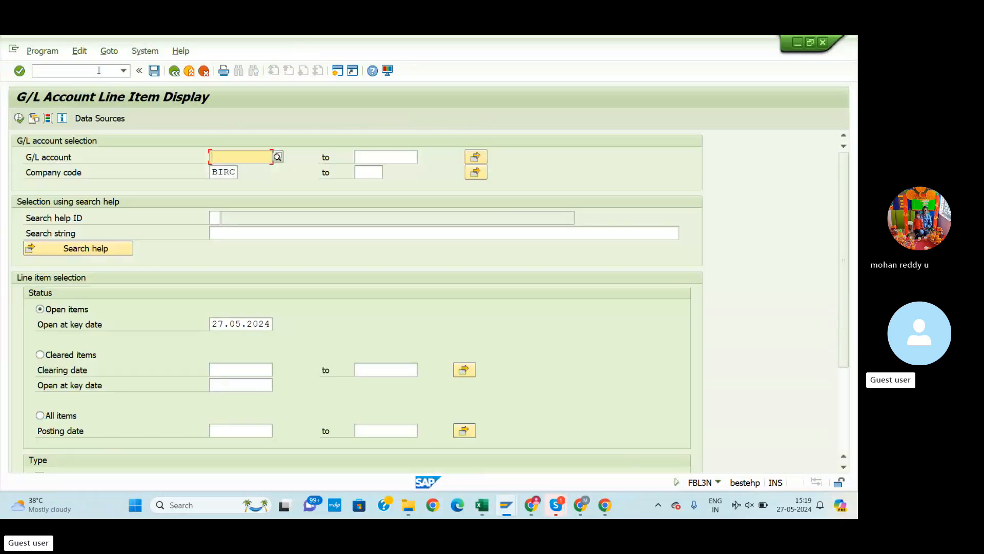
pyautogui.click(59, 415)
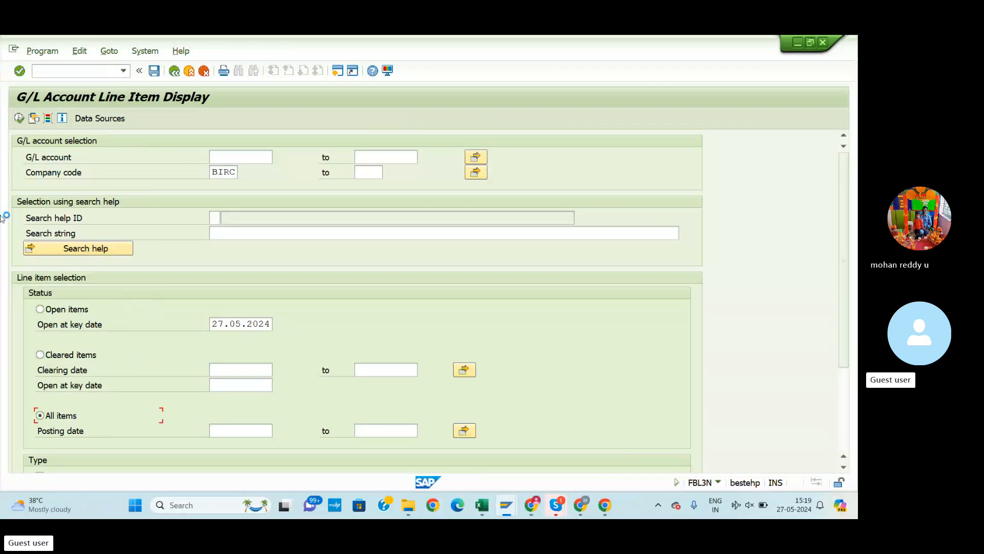
pyautogui.click(19, 118)
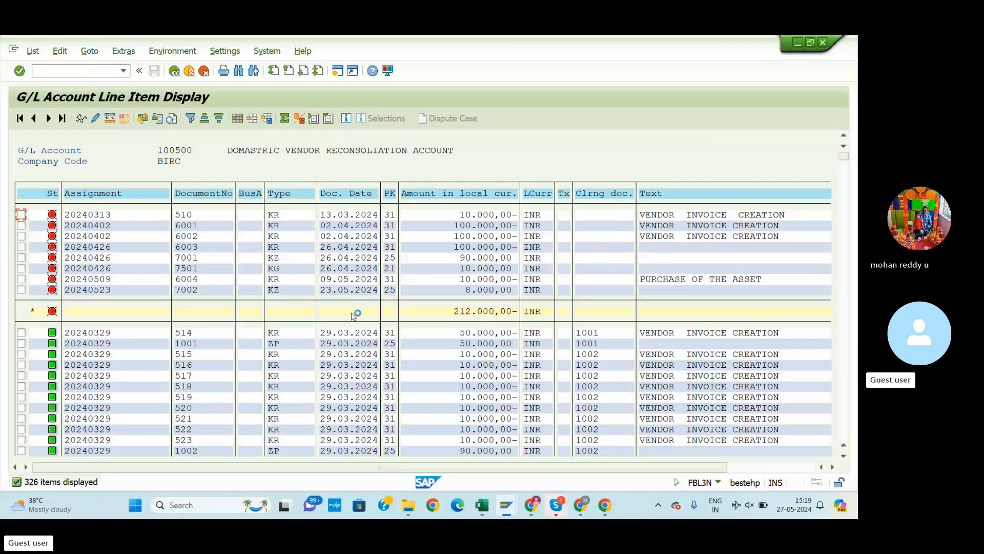
# Scroll through the FBL3N line items, starting from account 100500
pyautogui.scroll(-3, 626, 377)
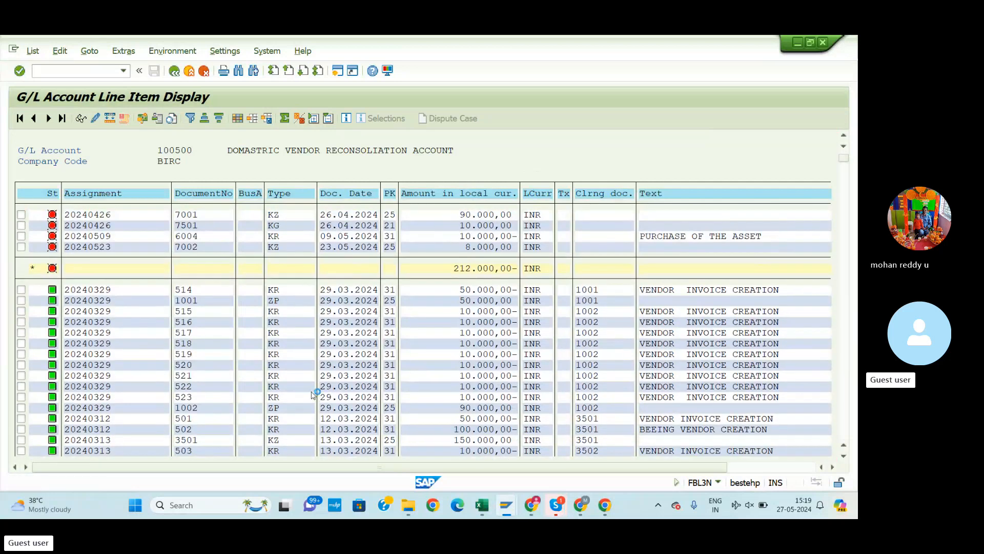
pyautogui.scroll(-1, 310, 392)
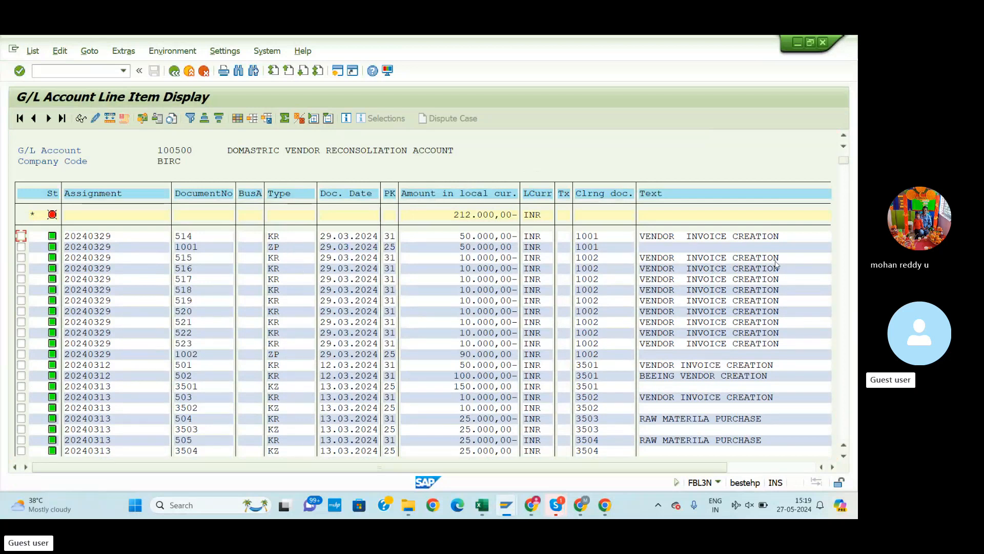
pyautogui.scroll(1, 293, 340)
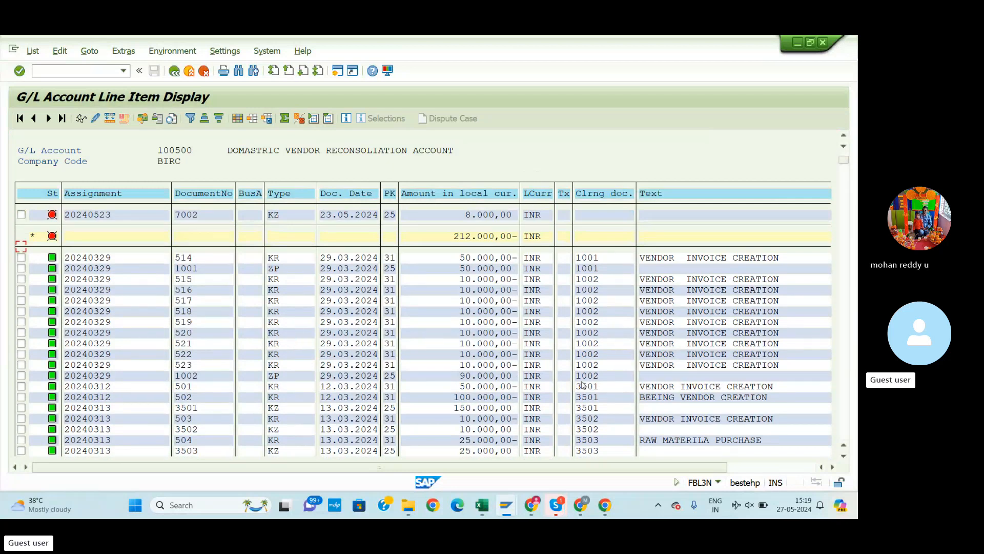
pyautogui.scroll(-1, 584, 385)
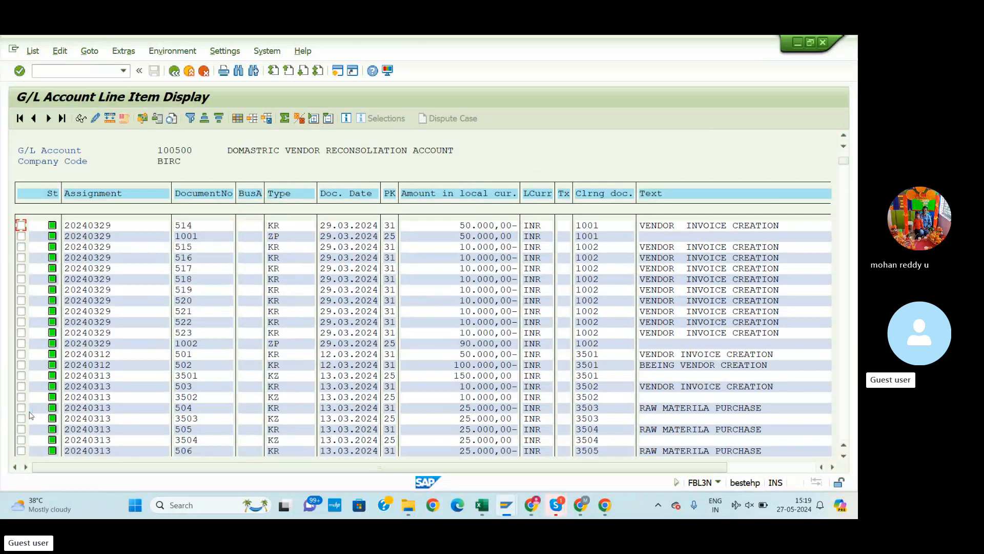
pyautogui.scroll(-1, 344, 356)
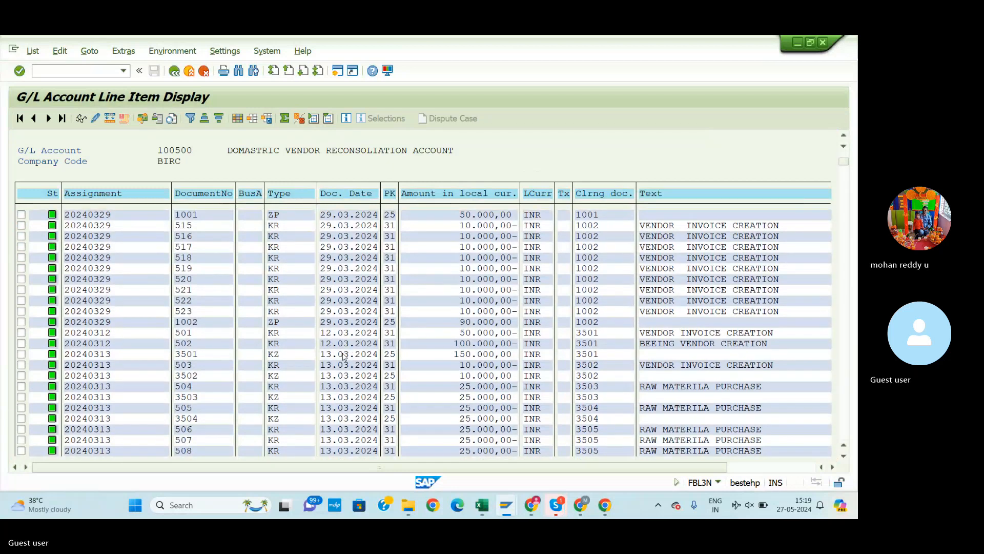
pyautogui.scroll(-2, 345, 357)
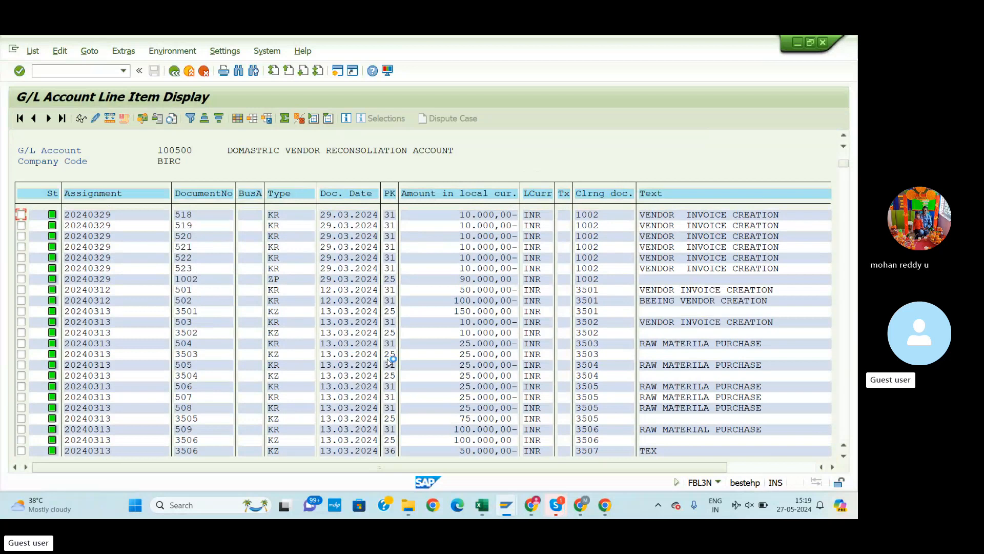
pyautogui.scroll(-1, 517, 405)
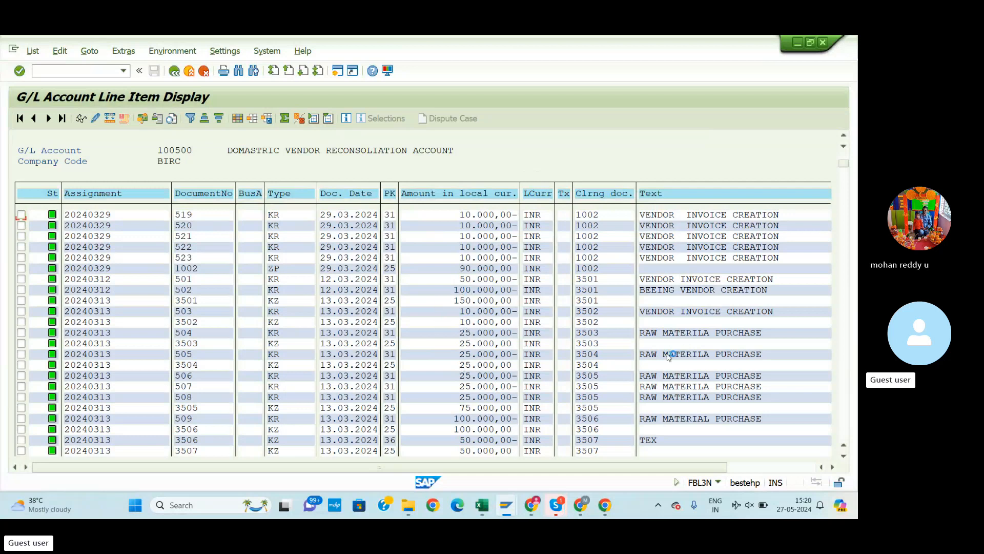
pyautogui.scroll(-1, 644, 364)
pyautogui.scroll(-4, 643, 364)
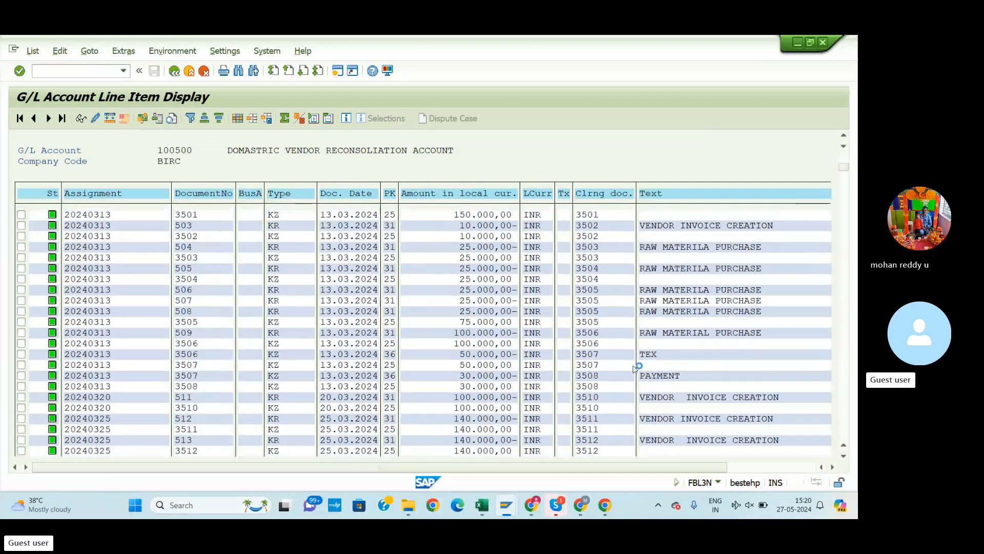
pyautogui.scroll(-1, 672, 372)
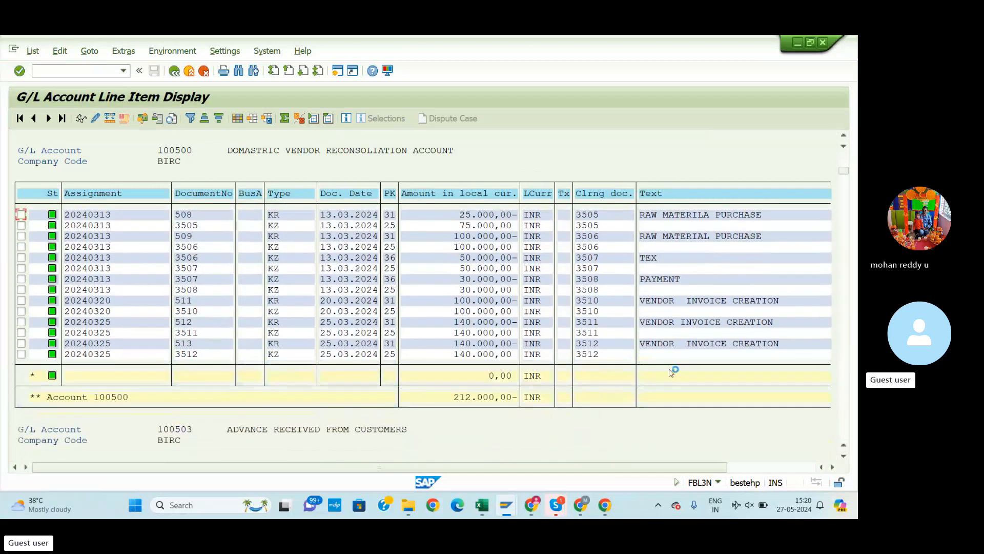
pyautogui.scroll(-2, 672, 372)
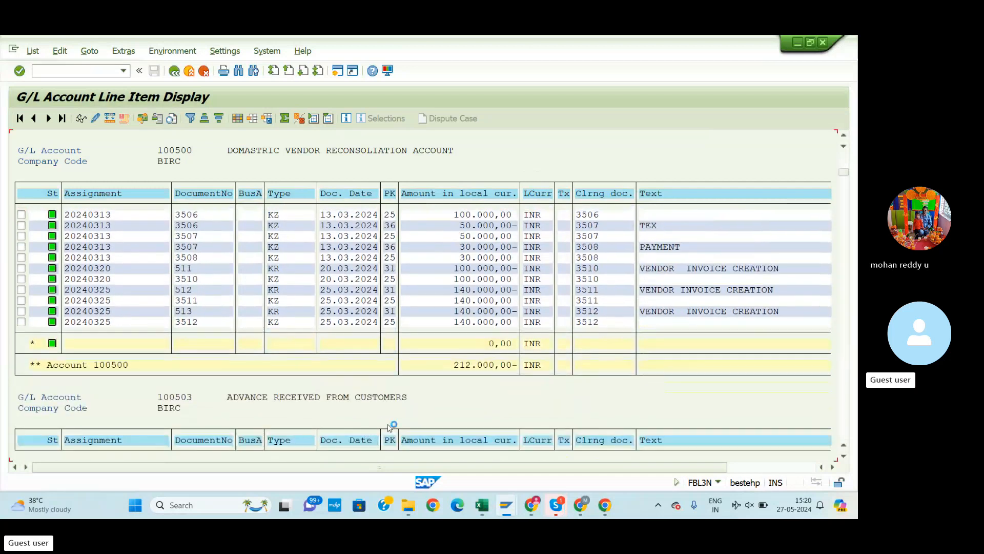
pyautogui.scroll(-5, 402, 419)
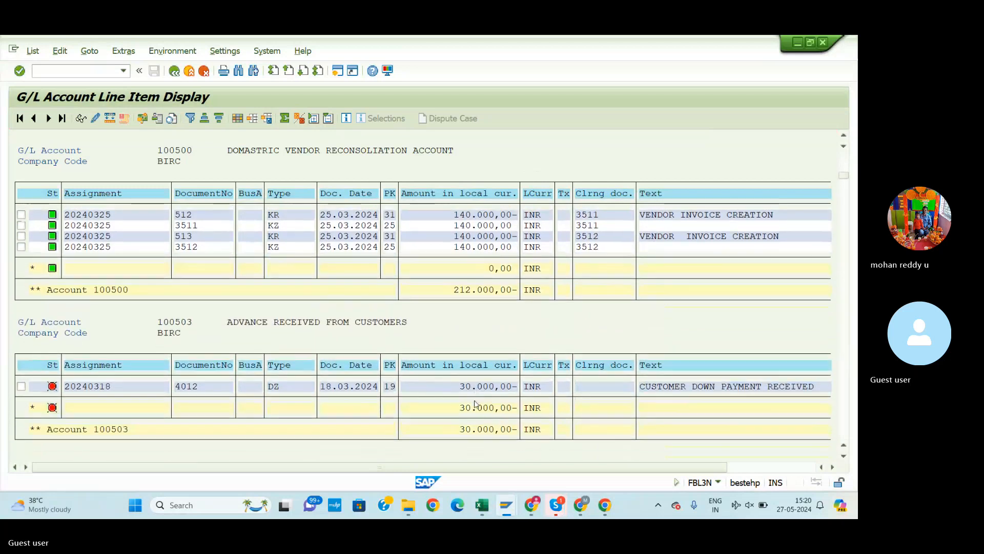
pyautogui.scroll(-4, 477, 402)
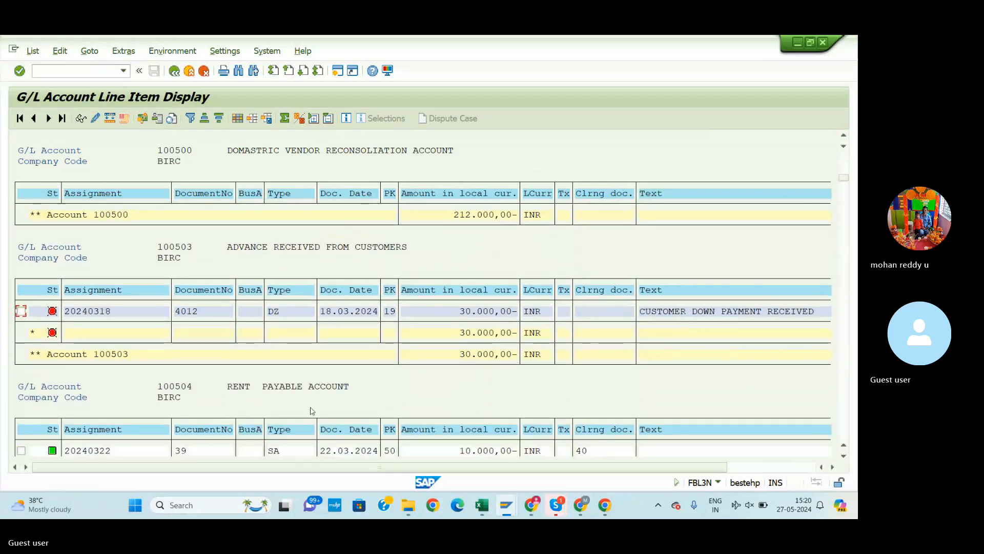
pyautogui.scroll(-1, 313, 410)
pyautogui.scroll(-3, 316, 408)
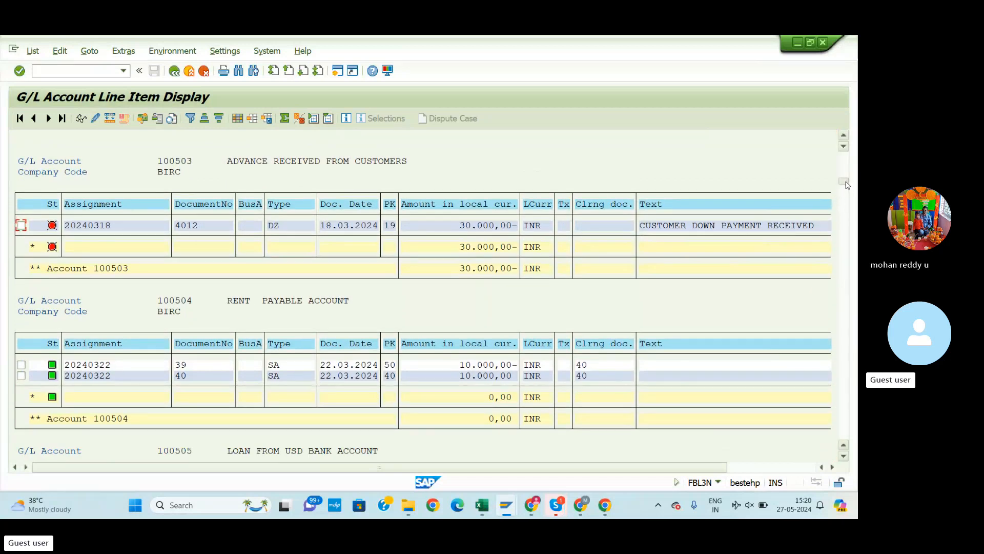
# Review the remaining G/L accounts up to 400308, then go back to the Excel process sheet
pyautogui.moveTo(846, 183); pyautogui.dragTo(844, 355)
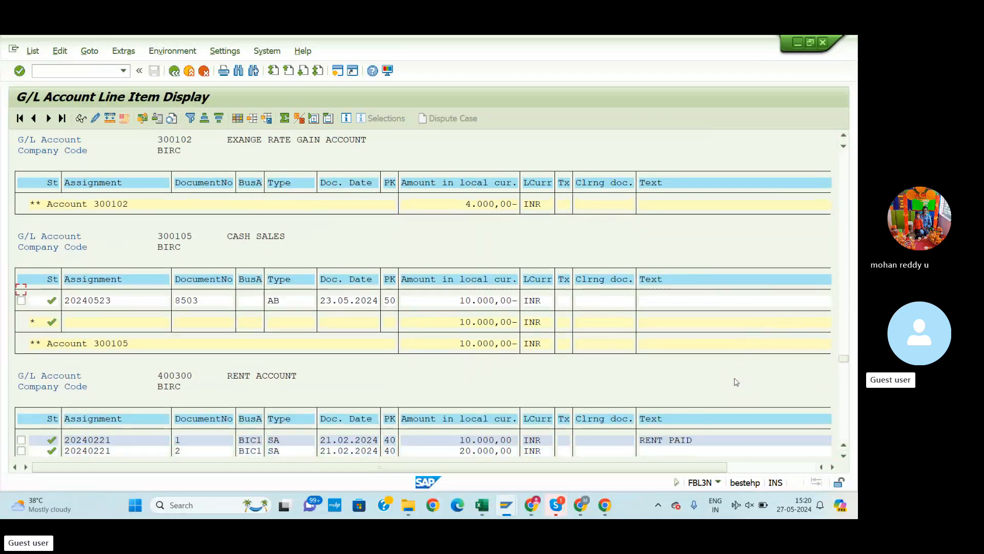
pyautogui.scroll(-3, 737, 382)
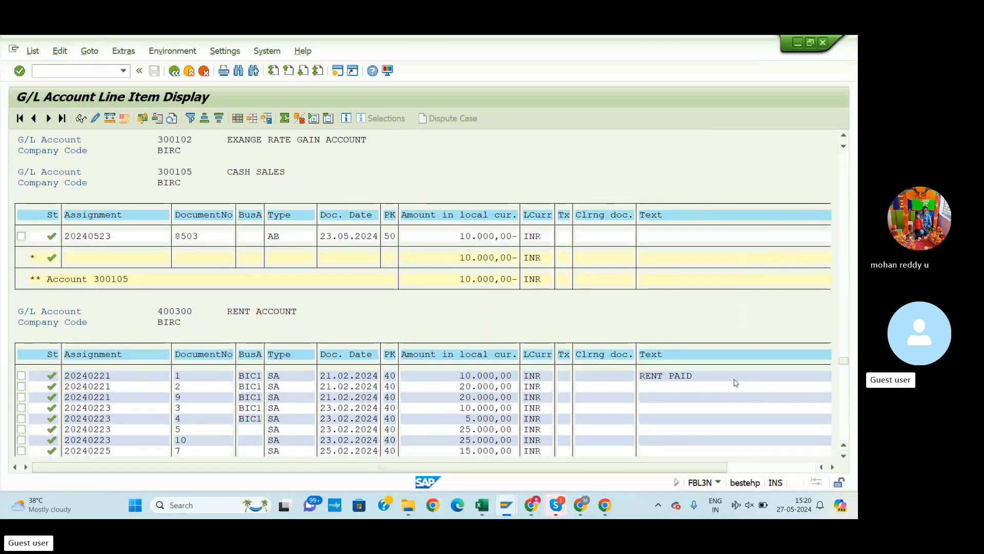
pyautogui.scroll(-3, 737, 382)
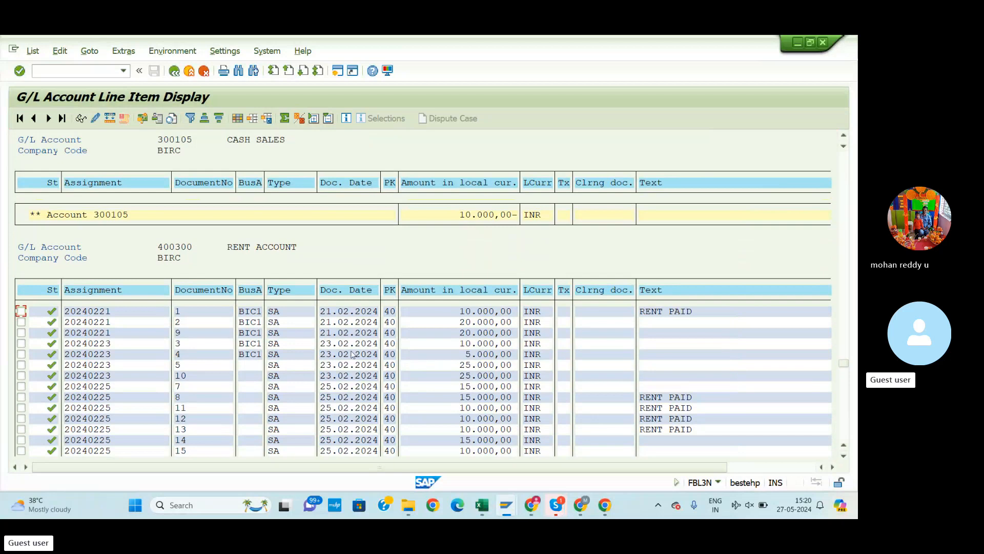
pyautogui.scroll(-3, 564, 380)
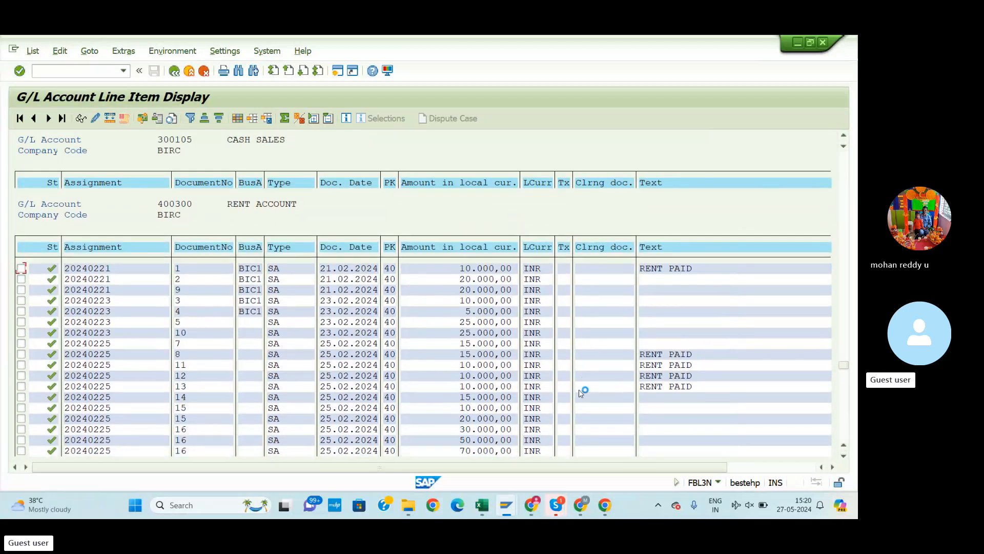
pyautogui.scroll(-6, 576, 393)
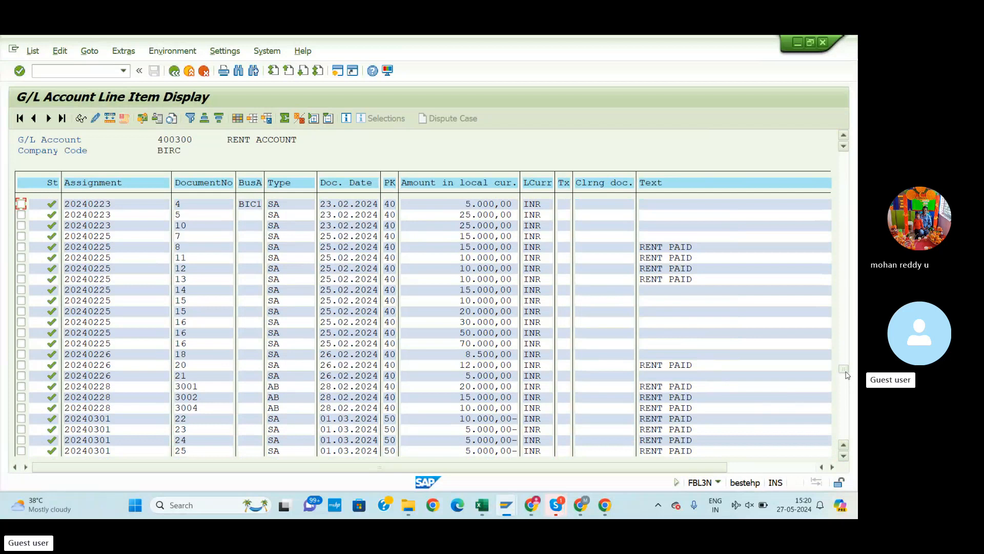
pyautogui.moveTo(847, 375); pyautogui.dragTo(847, 420)
pyautogui.scroll(-4, 564, 409)
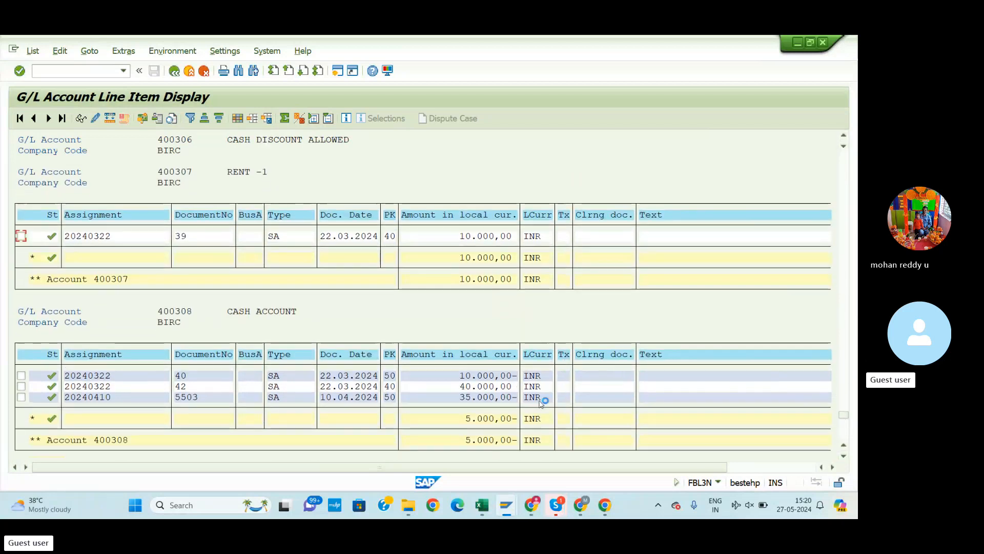
pyautogui.scroll(2, 467, 369)
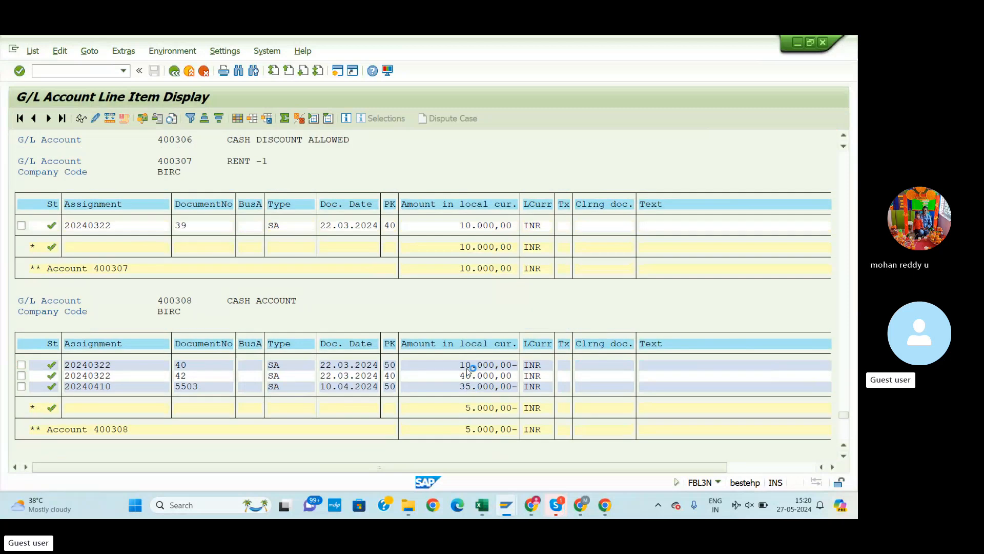
pyautogui.hotkey('alt', 'Tab')
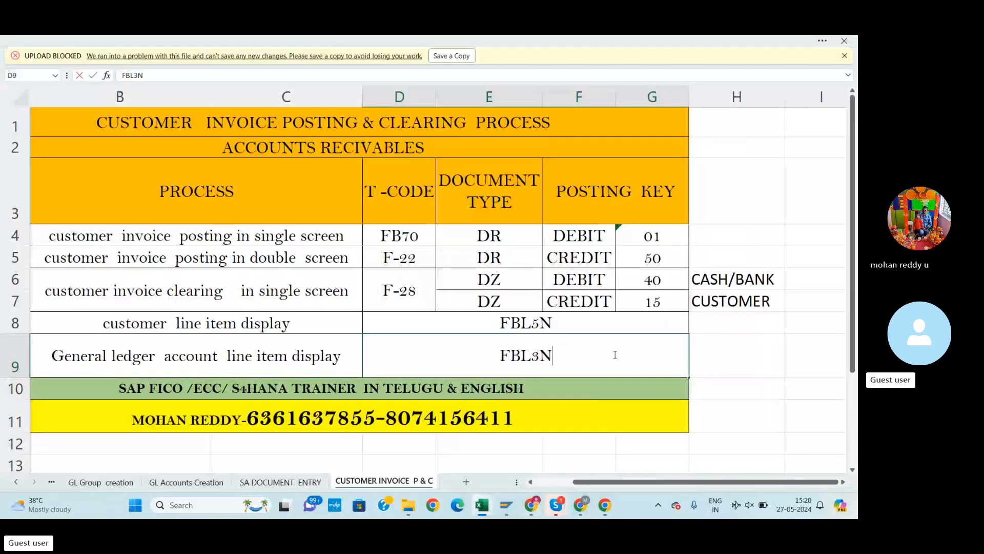